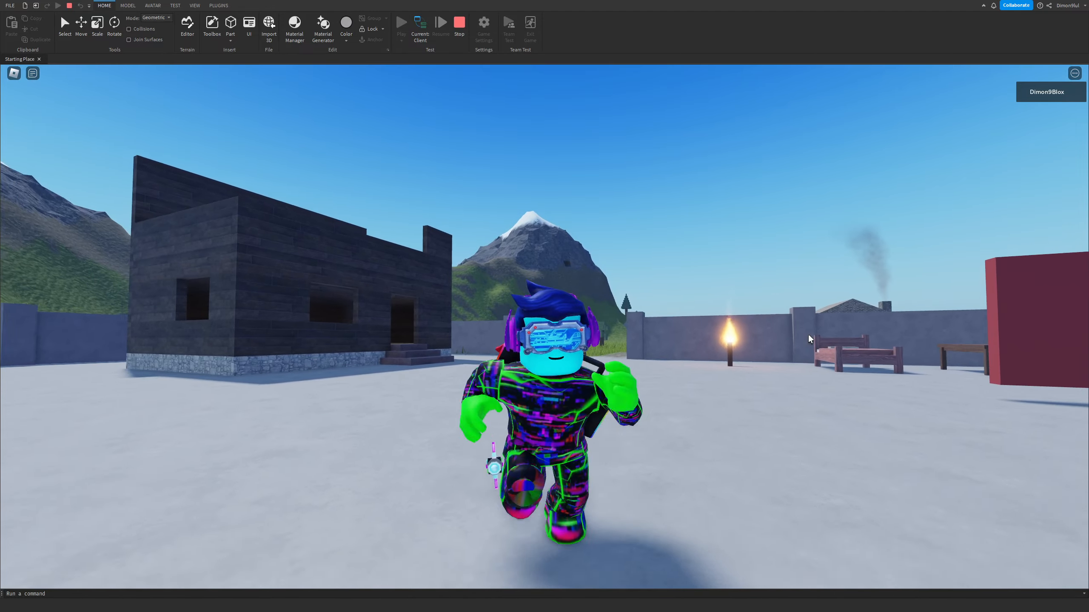
key("s")
right_click_drag(808, 335, 780, 332)
key("d")
key("s")
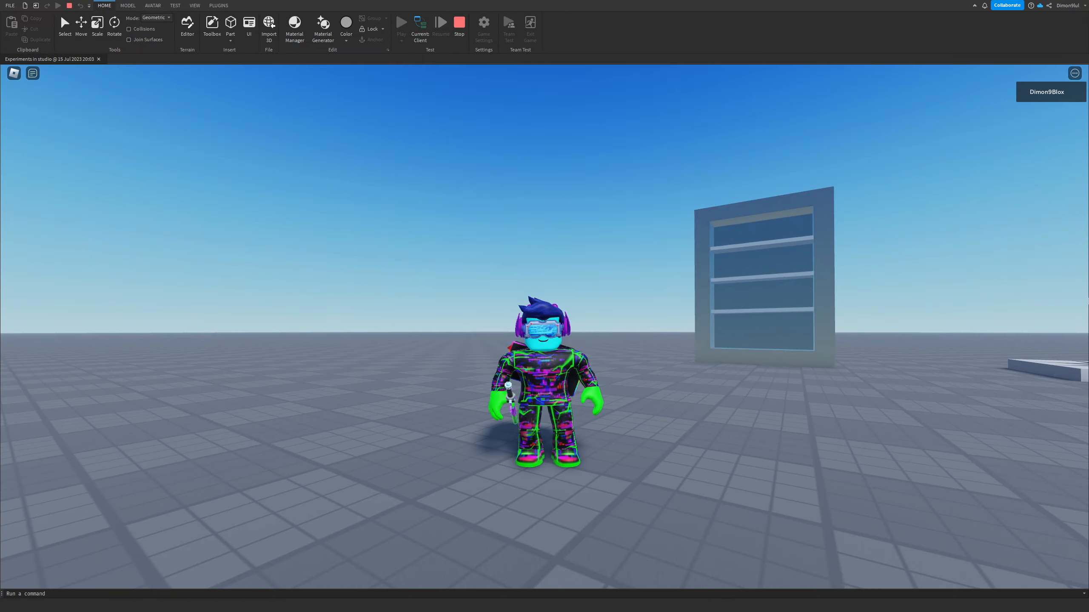
Step: Switch the playtest to the Experiments in studio place
key("ctrl+p")
type(">")
left_click(891, 357)
Step: Walk the character around to examine the glass shelf unit from several sides
key("w")
right_click_drag(639, 329, 641, 330)
scroll(647, 332, "up", 5)
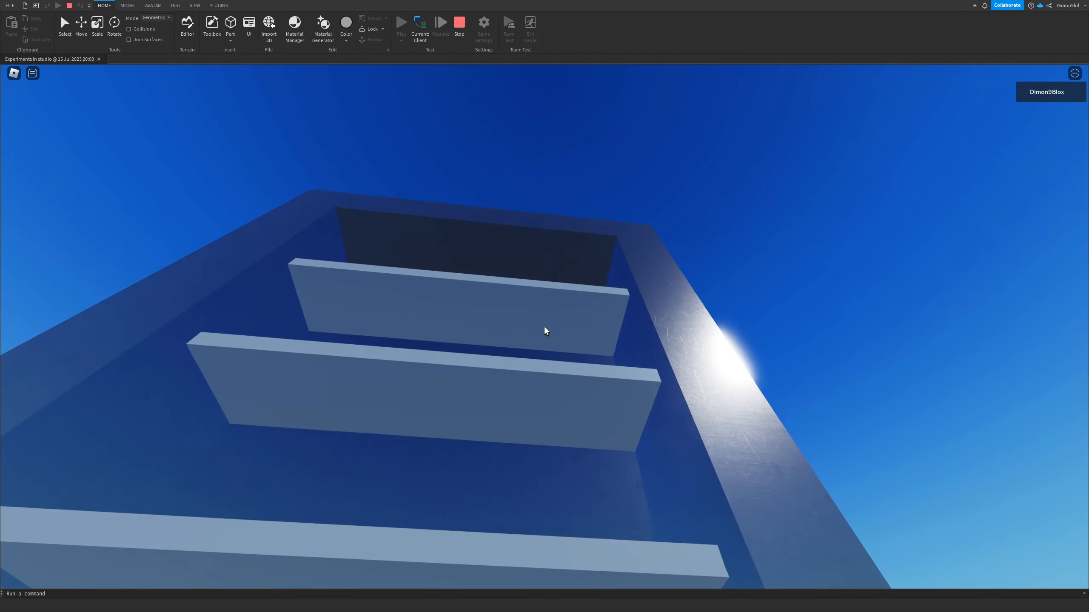
key("d")
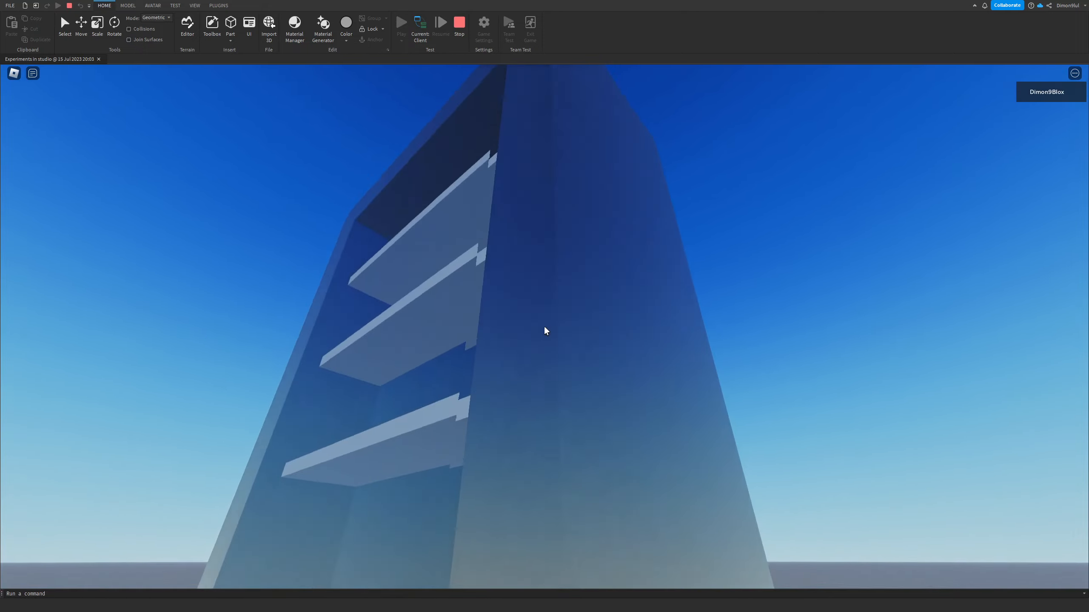
key("a")
key("a")
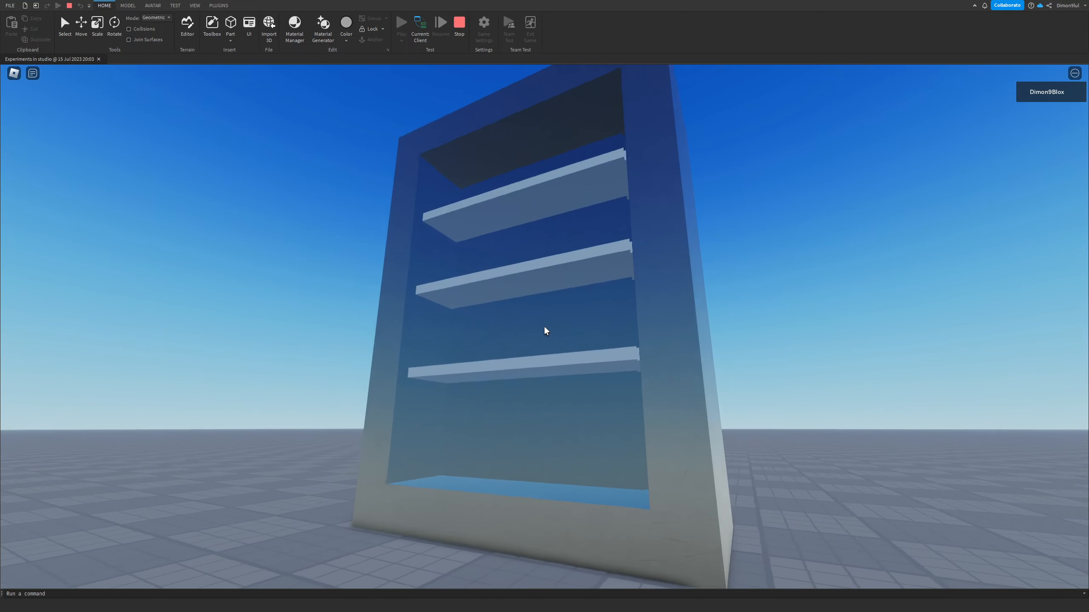
key("d")
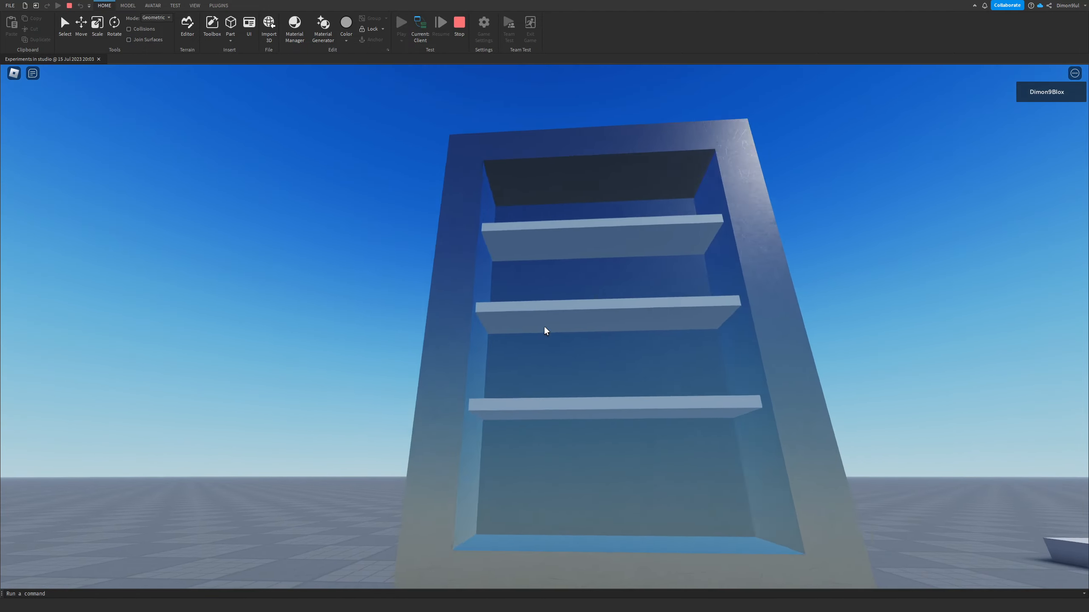
key("s")
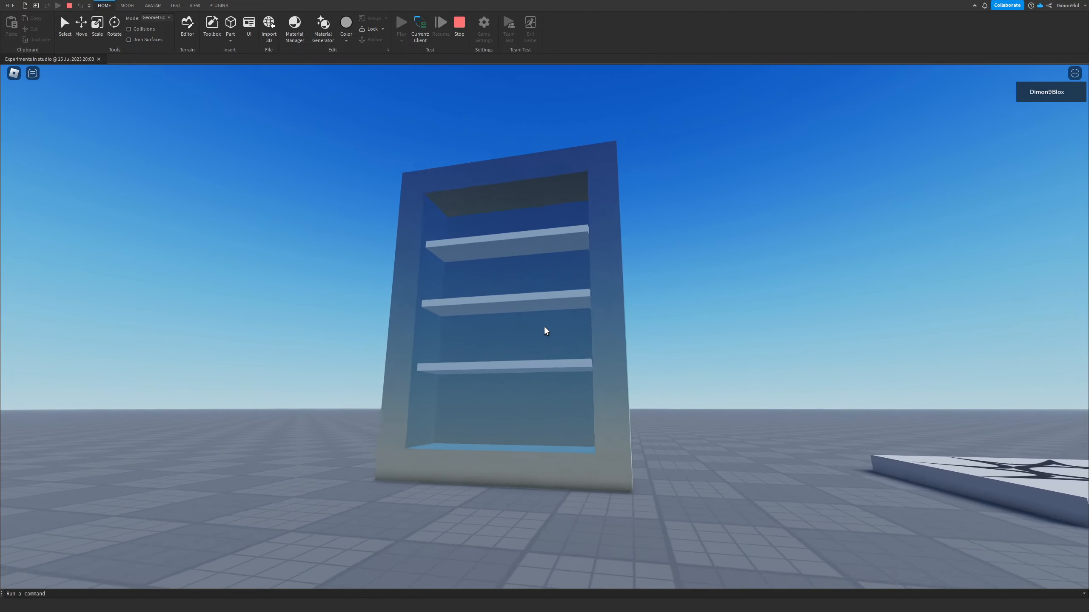
key("w")
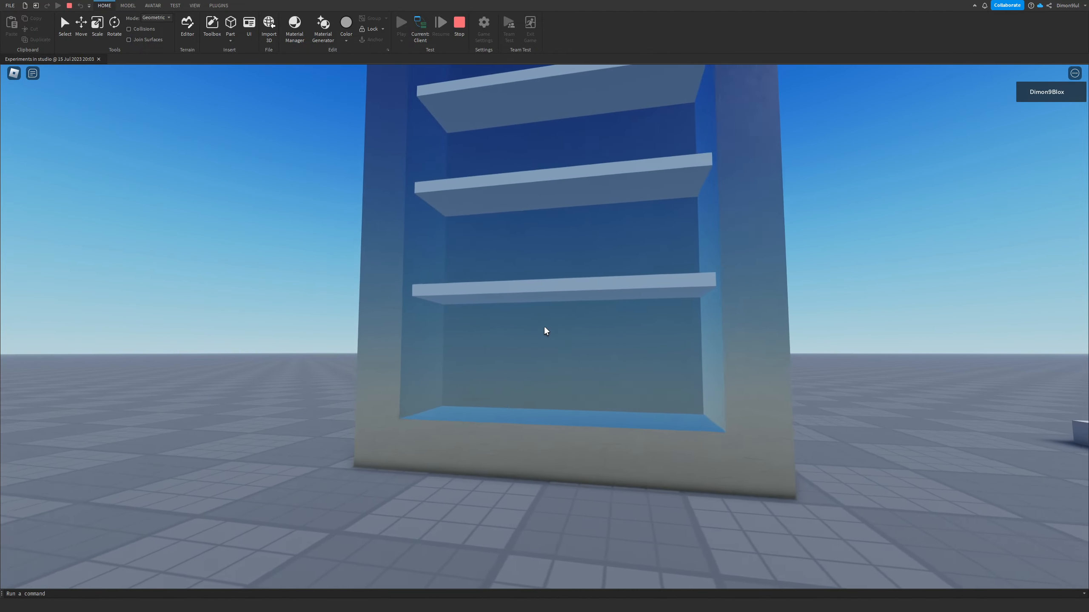
key("s")
scroll(544, 326, "down", 3)
scroll(546, 326, "down", 3)
right_click_drag(546, 327, 592, 305)
key("s")
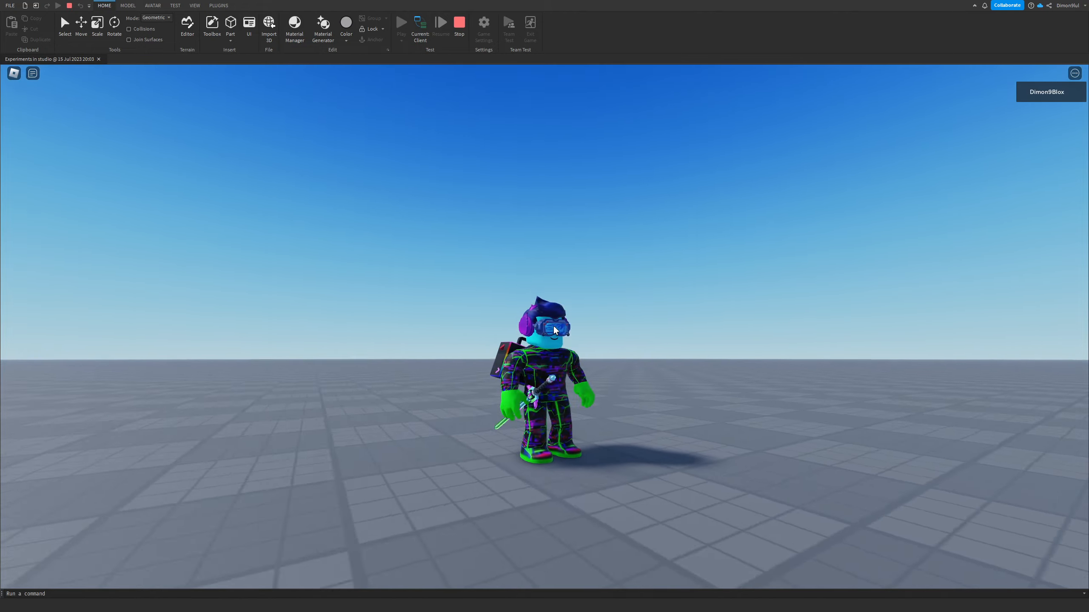
scroll(592, 306, "up", 4)
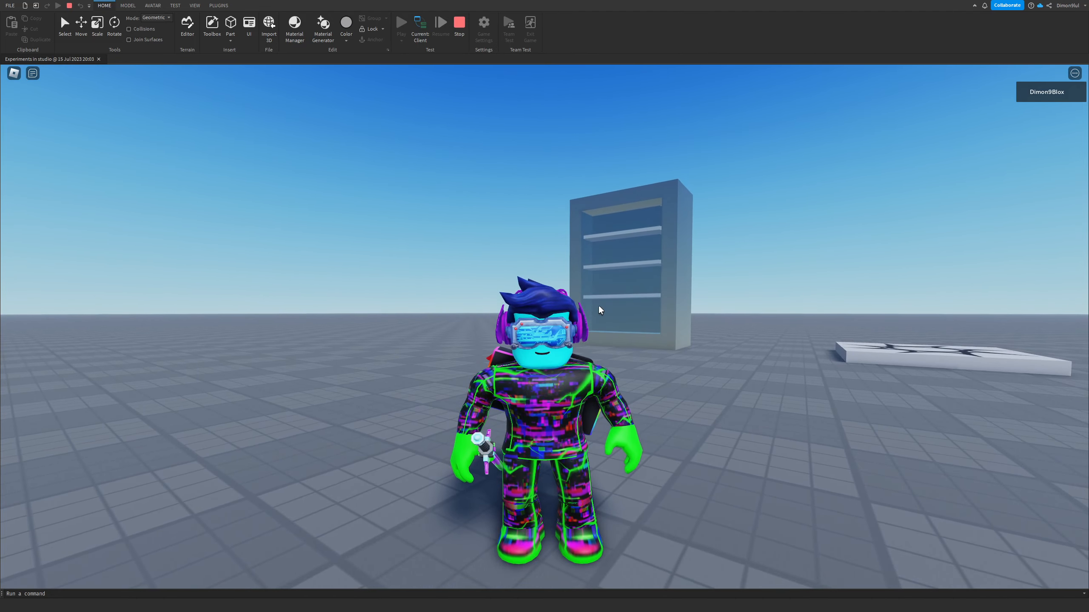
key("s")
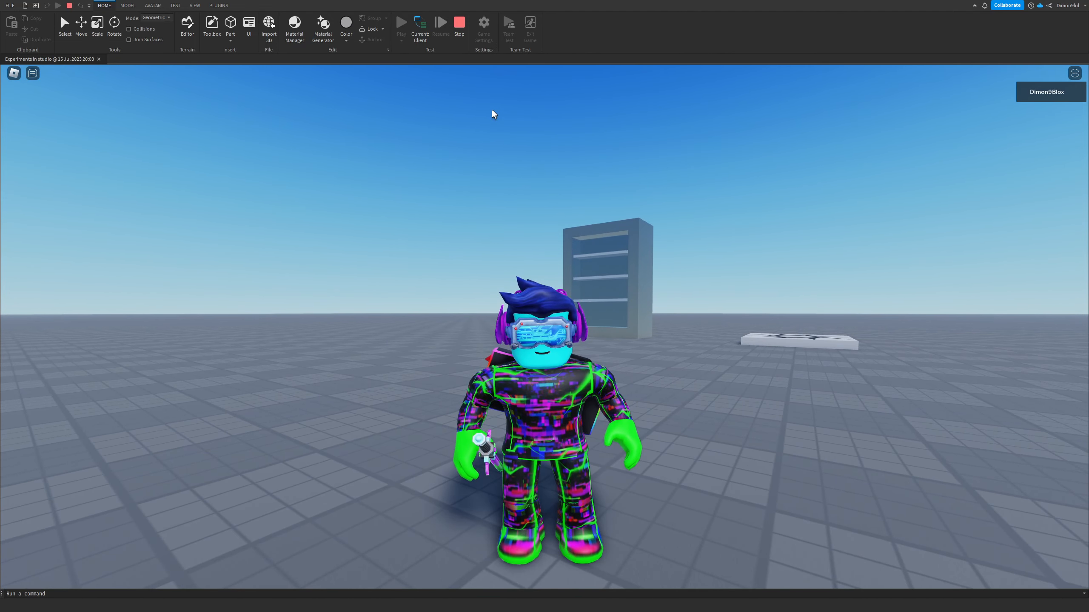
Step: Stop the playtest and return to editing the place
key("shift+F5")
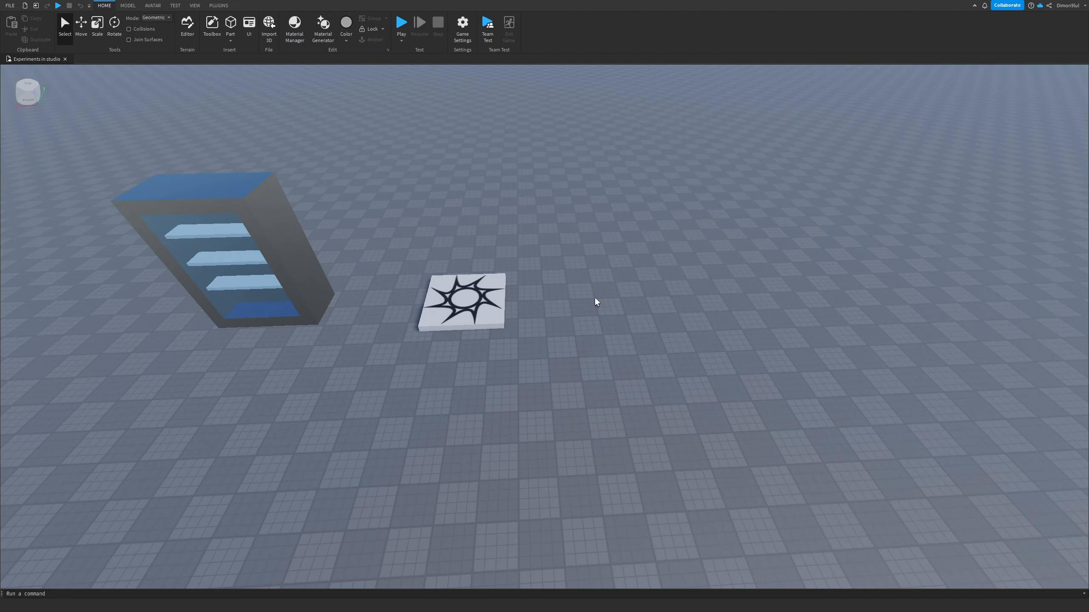
right_click_drag(594, 299, 594, 298)
key("w")
key("s")
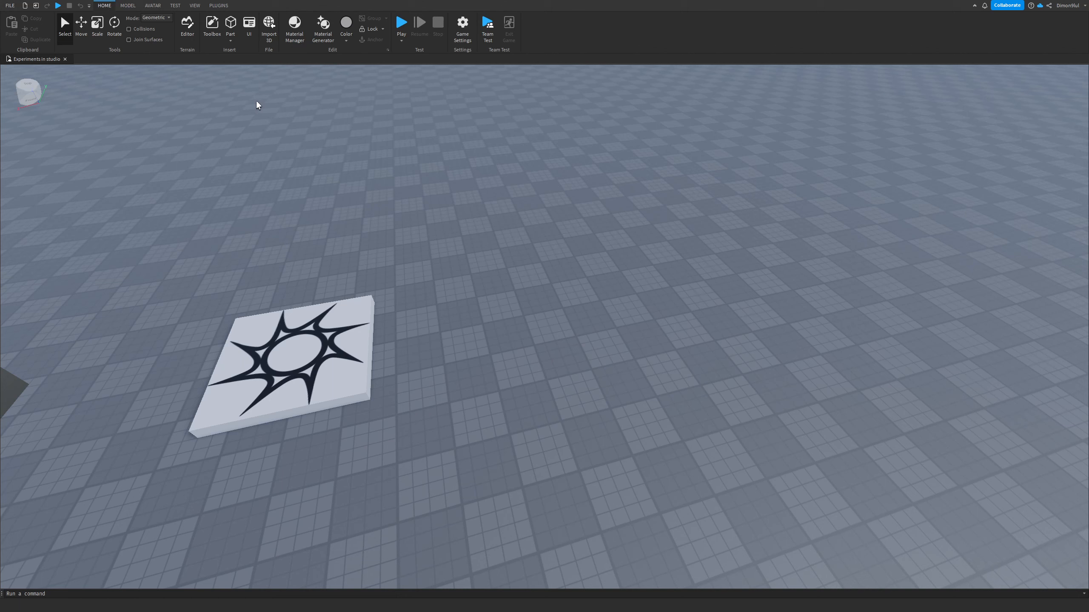
Step: Open the Explorer and Properties windows
left_click(194, 5)
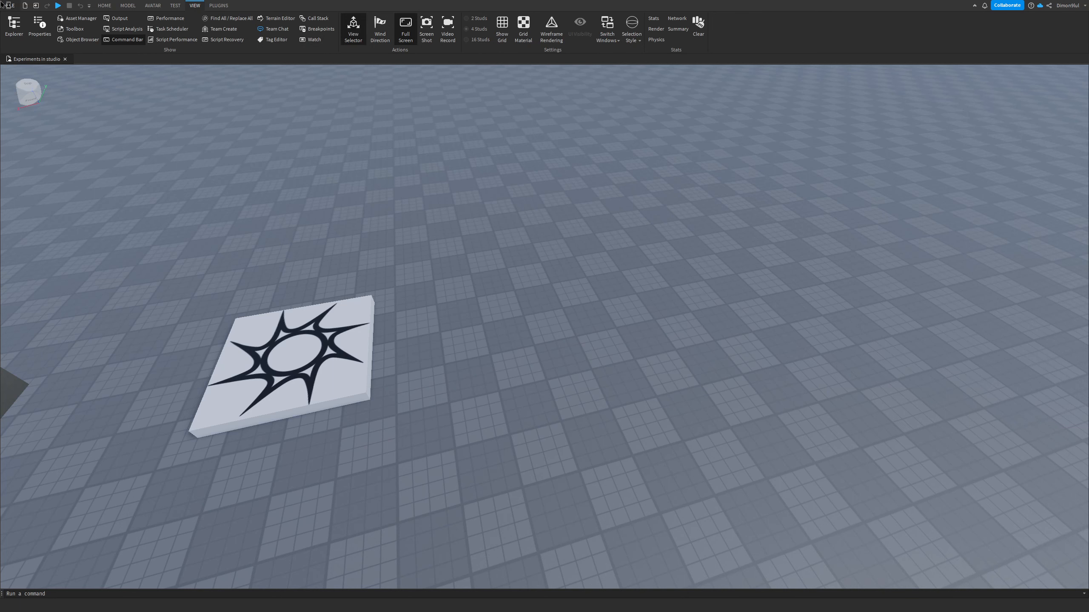
left_click(14, 27)
left_click(37, 27)
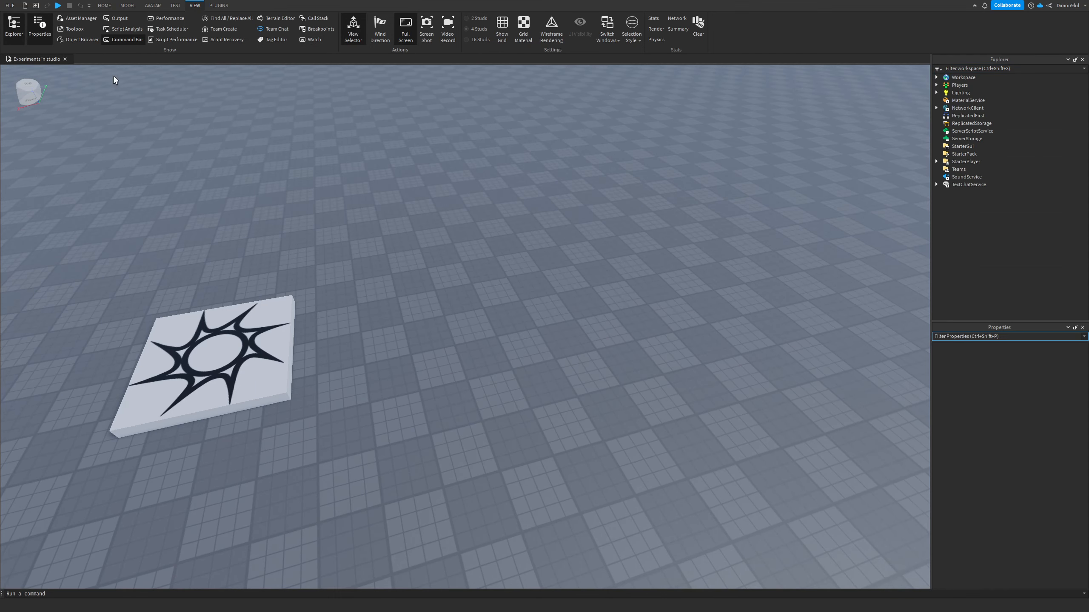
Step: Open and close the Output window and the Toolbox
left_click(120, 19)
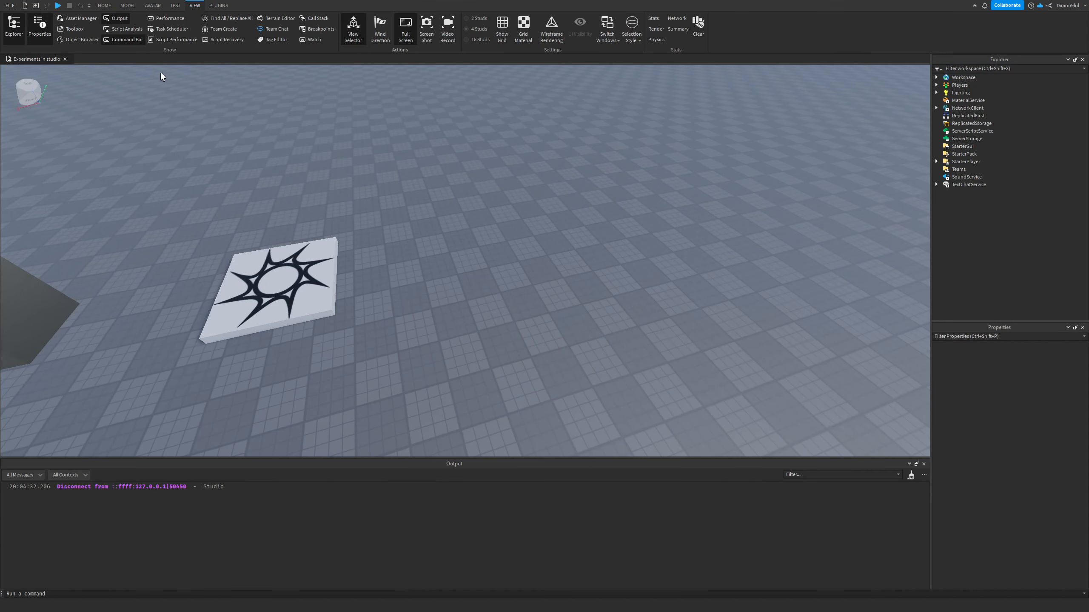
left_click(75, 29)
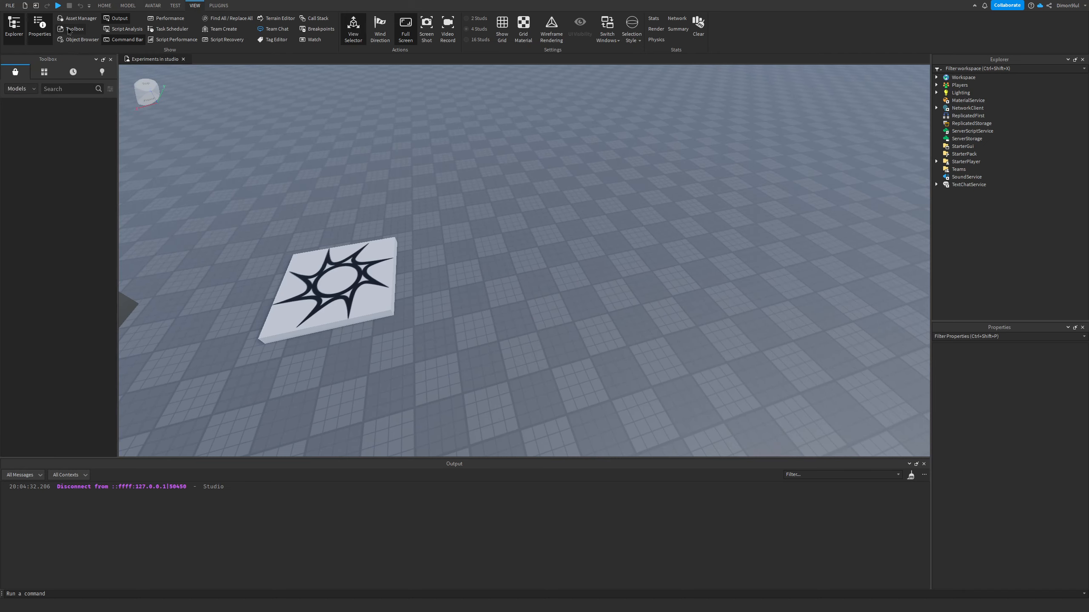
left_click(74, 30)
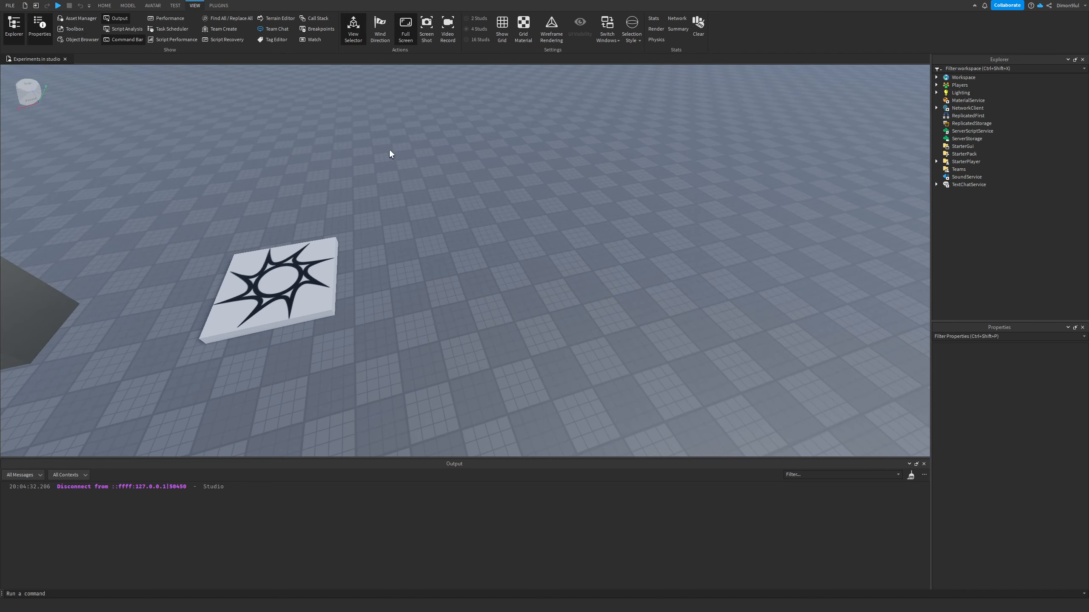
right_click_drag(548, 417, 540, 416)
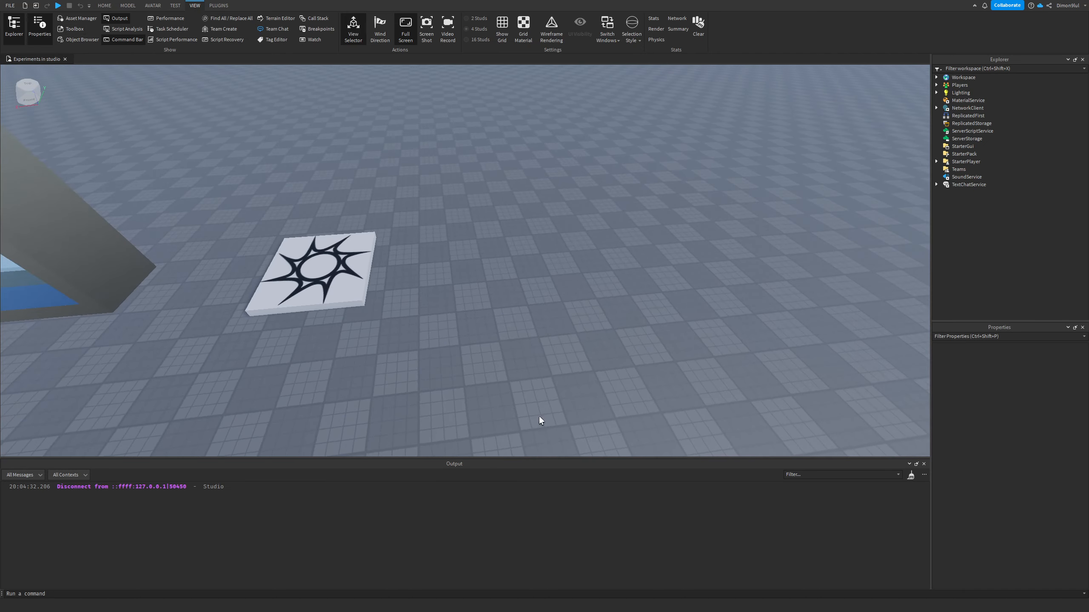
left_click(924, 464)
right_click_drag(878, 412, 877, 412)
scroll(883, 296, "up", 3)
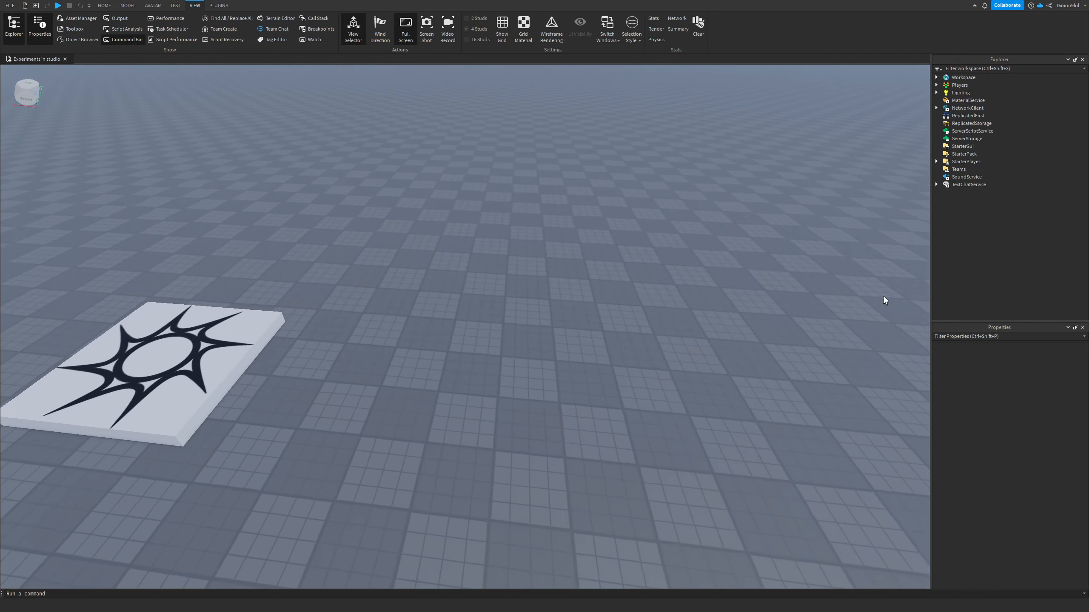
scroll(801, 234, "down", 5)
scroll(797, 231, "up", 2)
right_click_drag(775, 234, 775, 235)
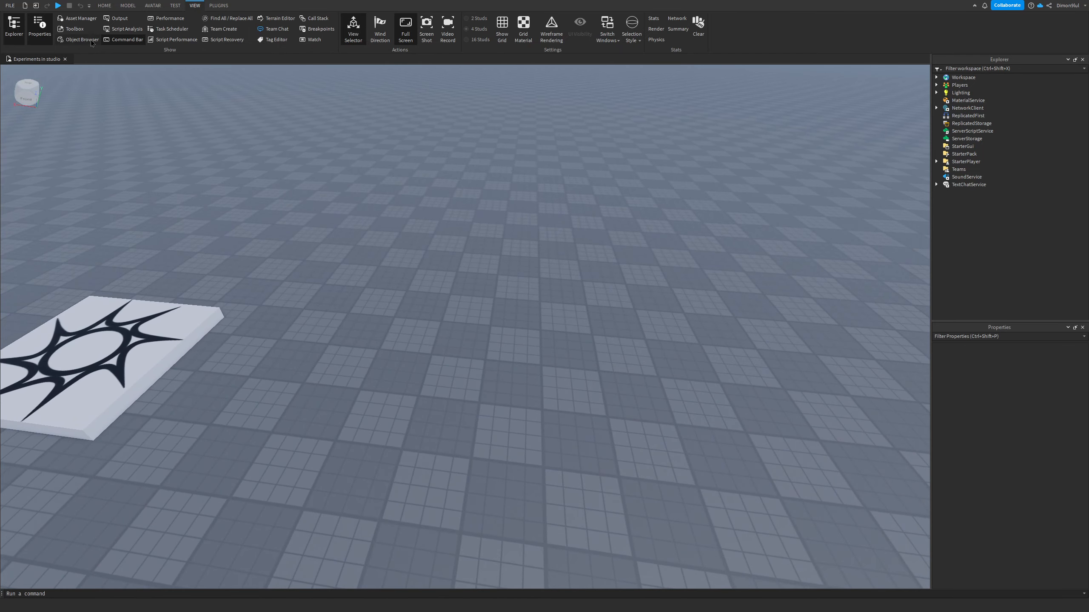
scroll(366, 177, "up", 2)
scroll(284, 138, "down", 3)
scroll(199, 99, "up", 1)
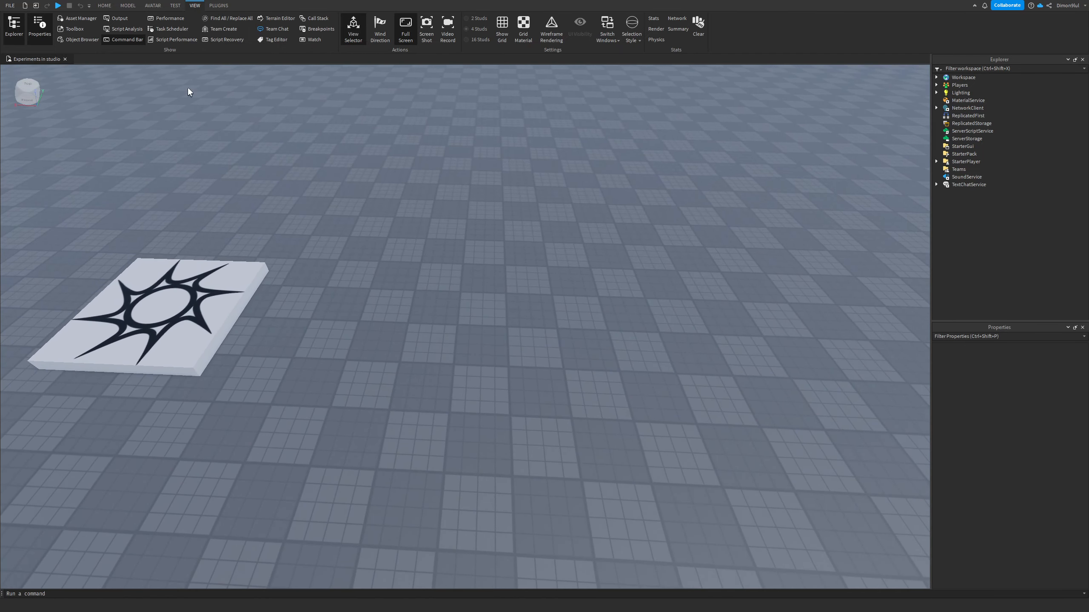
left_click(127, 6)
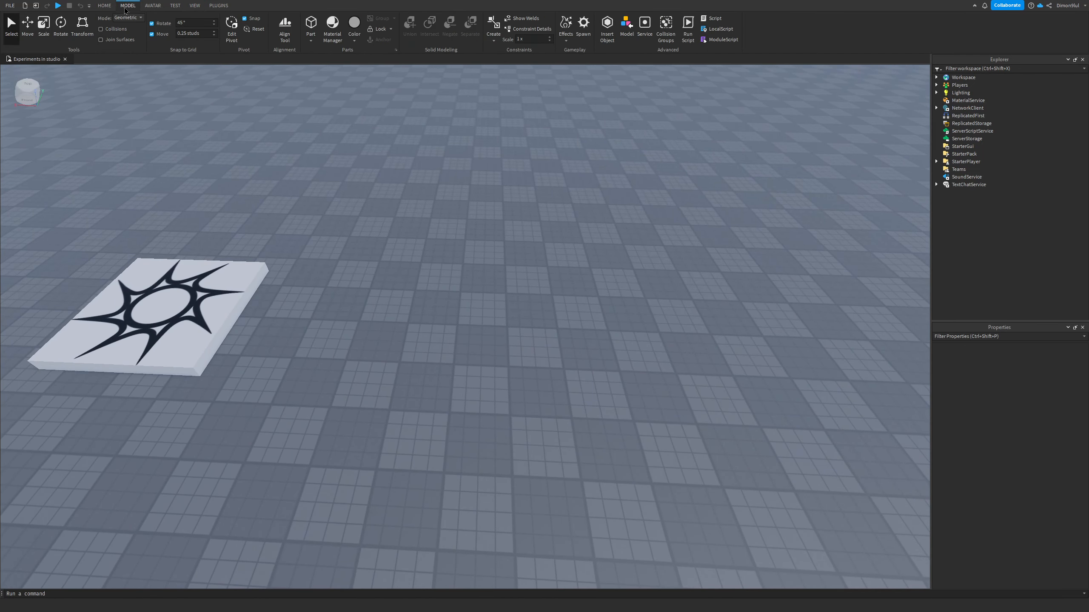
scroll(454, 138, "up", 2)
right_click_drag(454, 137, 454, 139)
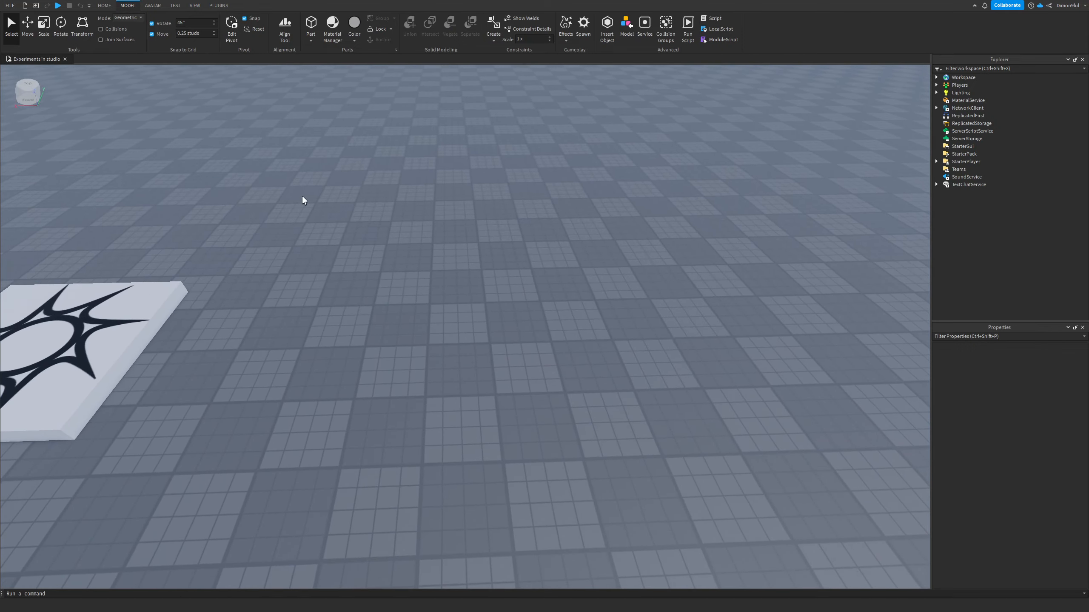
scroll(295, 193, "down", 3)
scroll(240, 111, "up", 2)
key("w")
key("s")
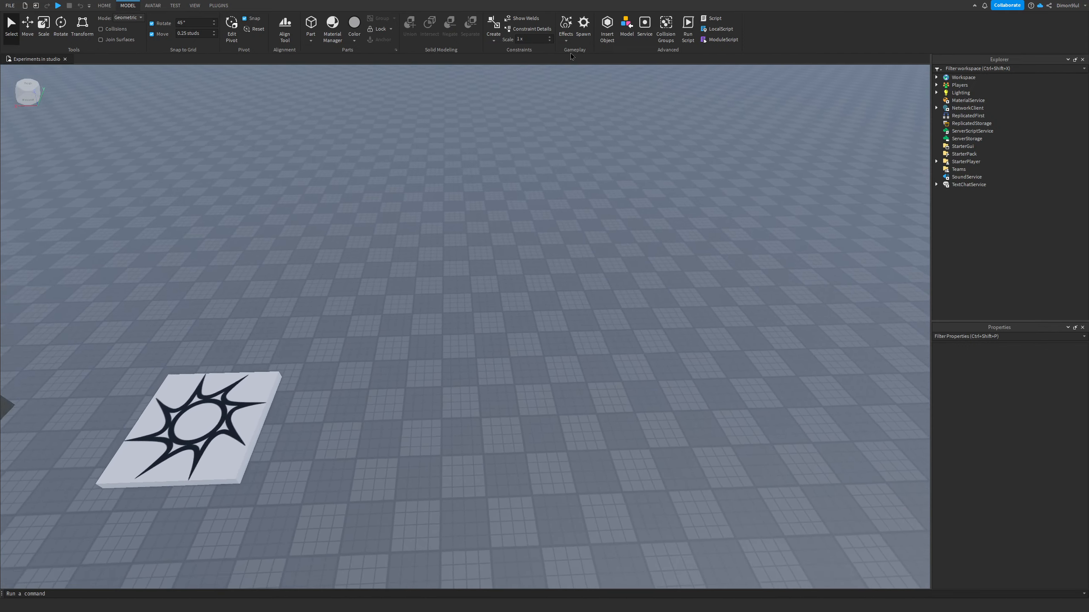
key("q")
key("w")
key("w")
key("e")
key("s")
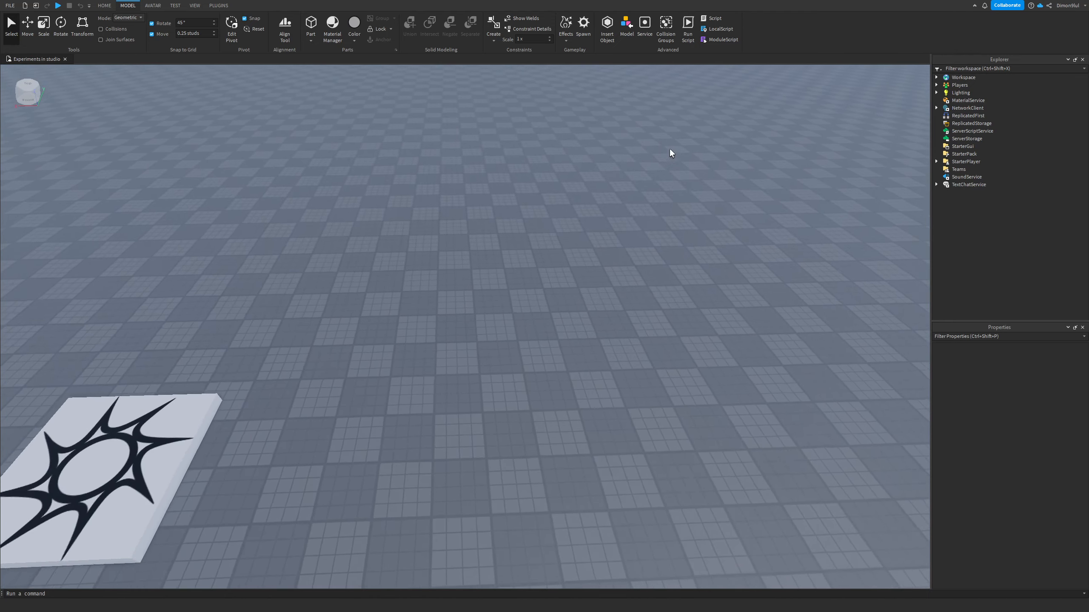
key("q")
key("w")
key("w")
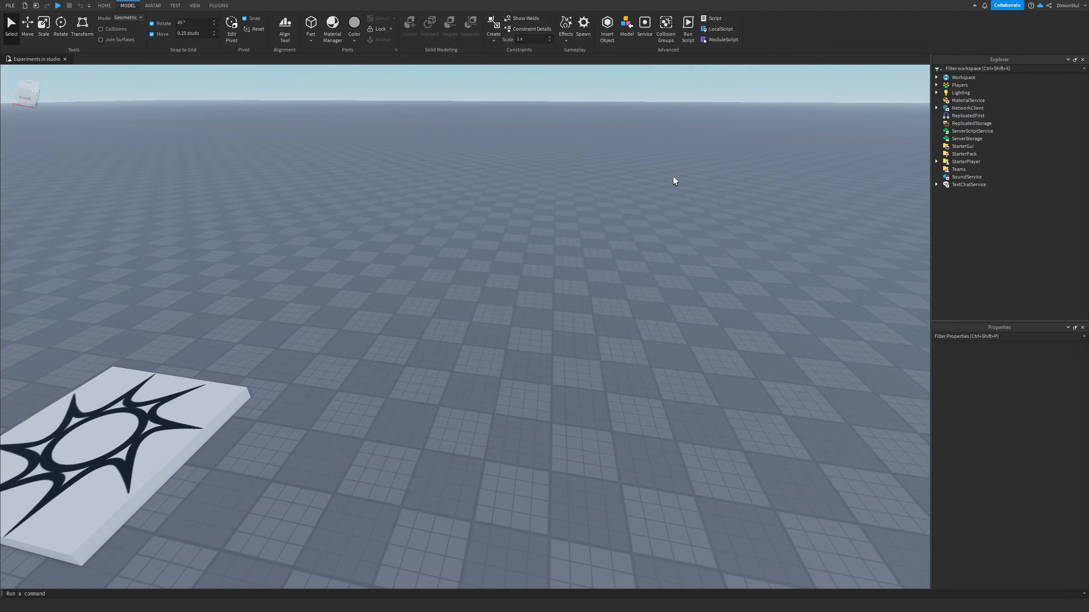
key("Caps_Lock")
key("a")
key("Caps_Lock")
key("s")
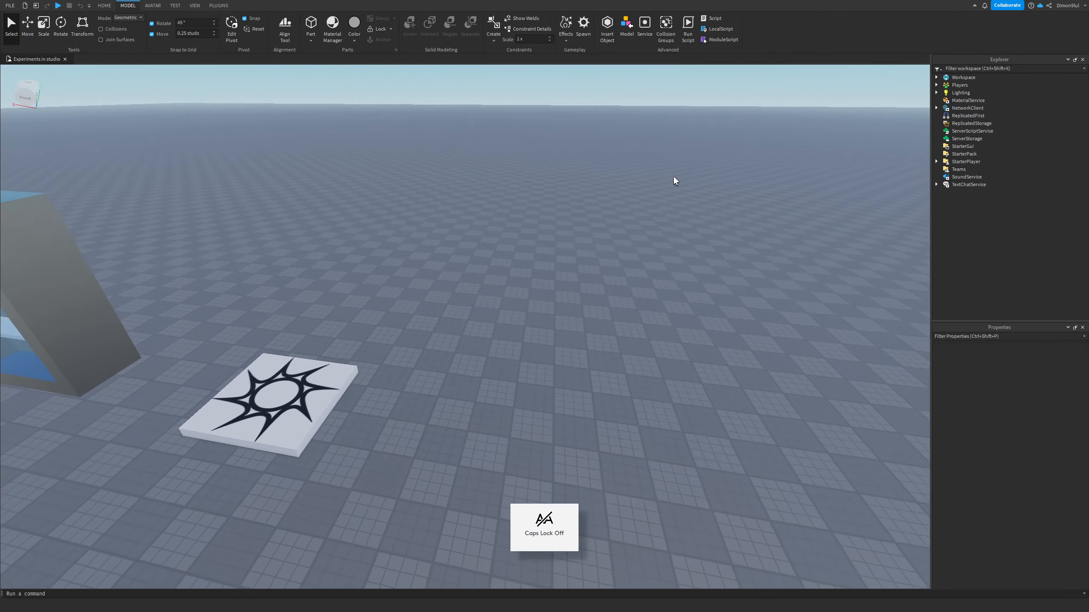
key("a")
key("w")
key("d")
right_click_drag(475, 255, 474, 255)
key("d")
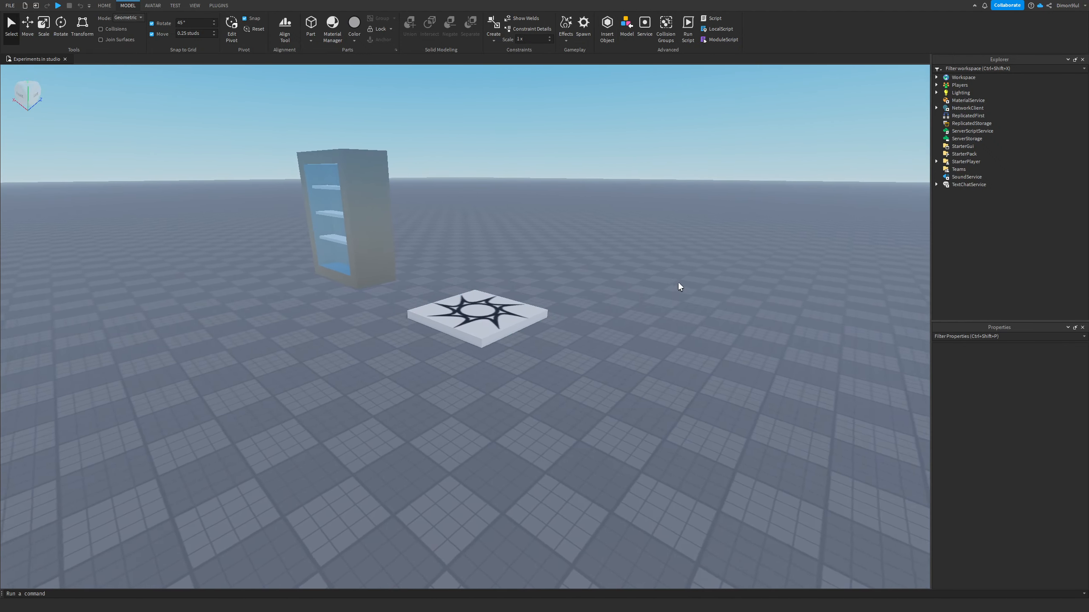
key("w")
key("s")
key("d")
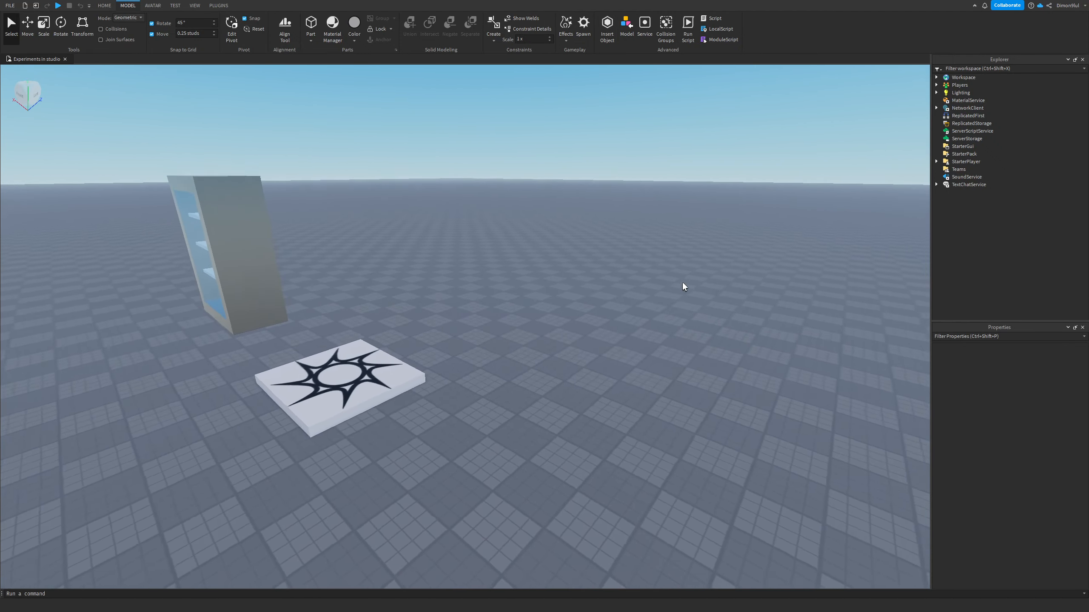
right_click_drag(371, 218, 371, 218)
key("a")
Step: Open the Beta Features settings, save them, and restart Studio
left_click(13, 10)
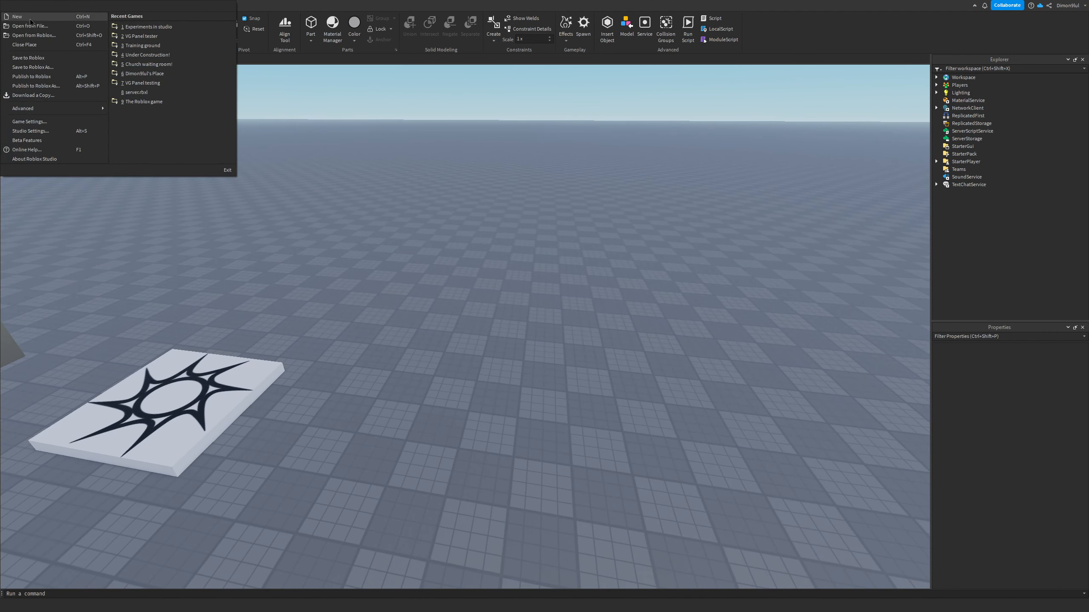
left_click(32, 141)
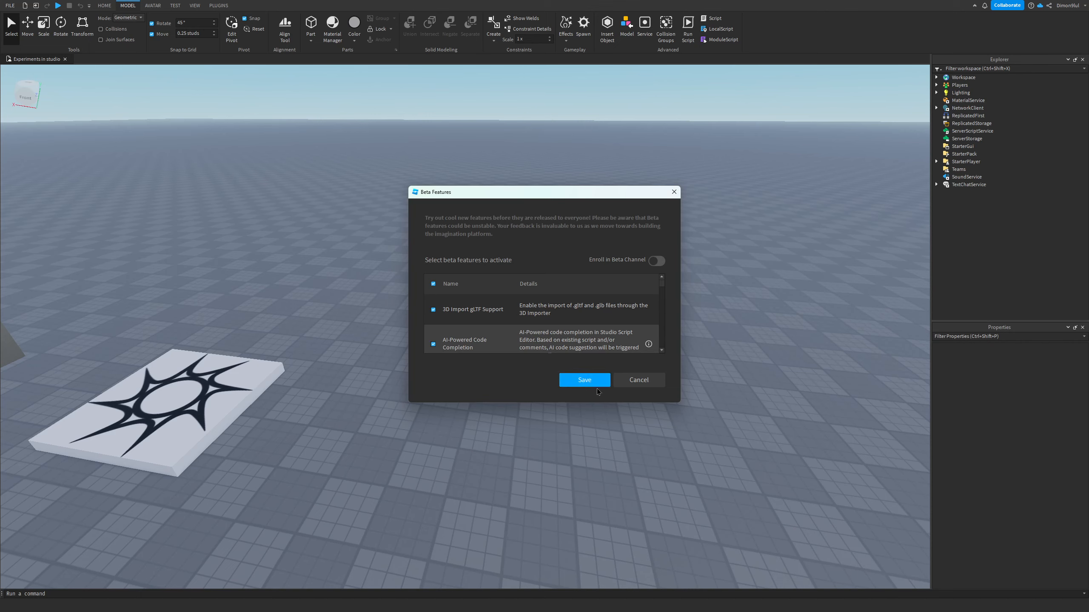
left_click(589, 380)
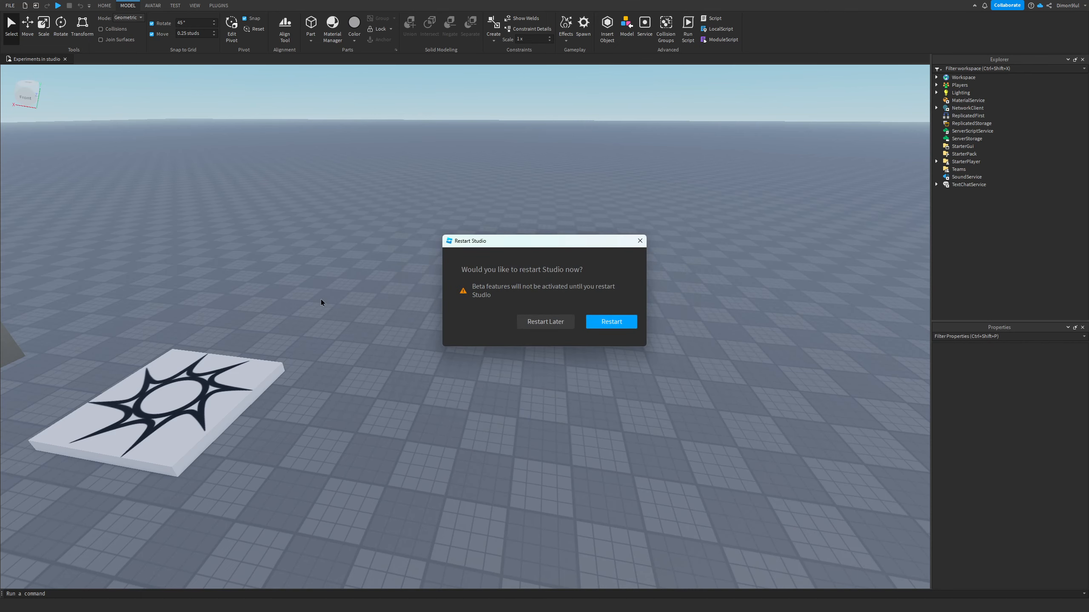
left_click(611, 323)
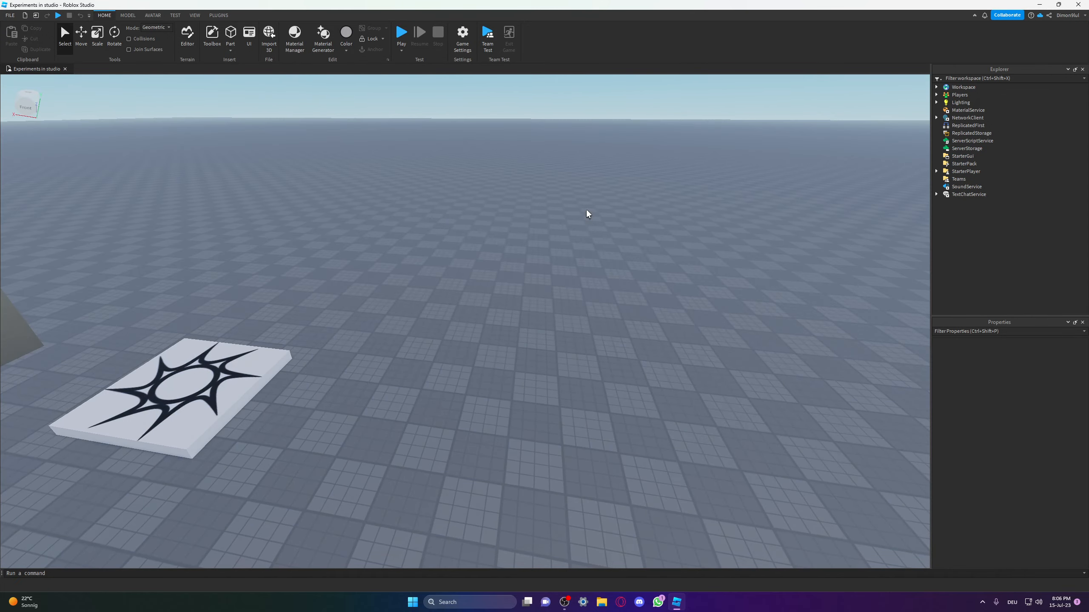
Step: Switch Studio to full screen
right_click_drag(557, 315, 560, 312)
key("s")
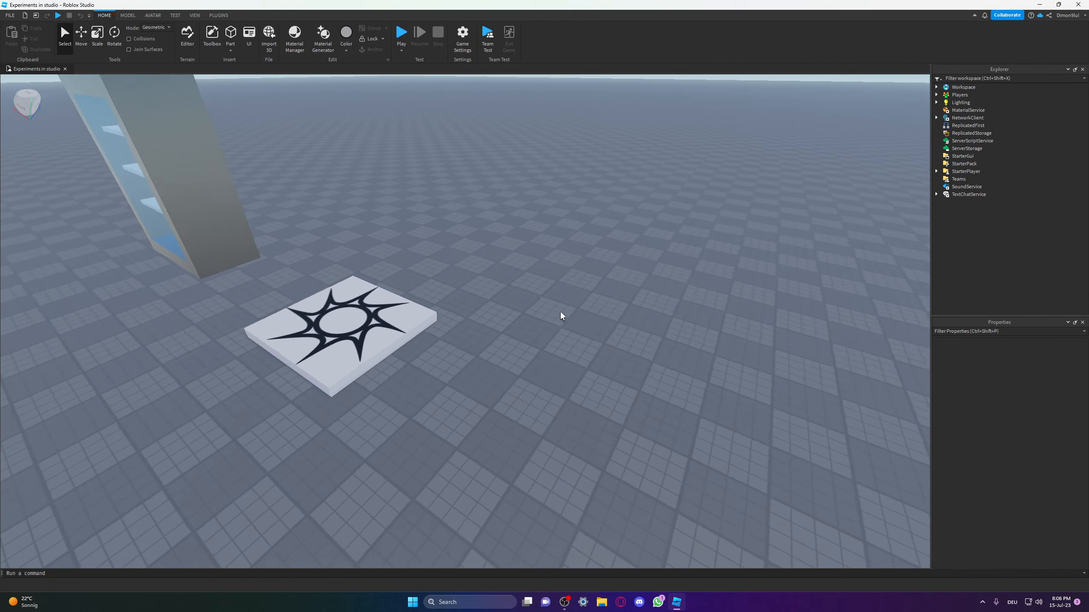
key("w")
key("F11")
key("w")
right_click_drag(402, 313, 420, 315)
key("s")
key("w")
key("s")
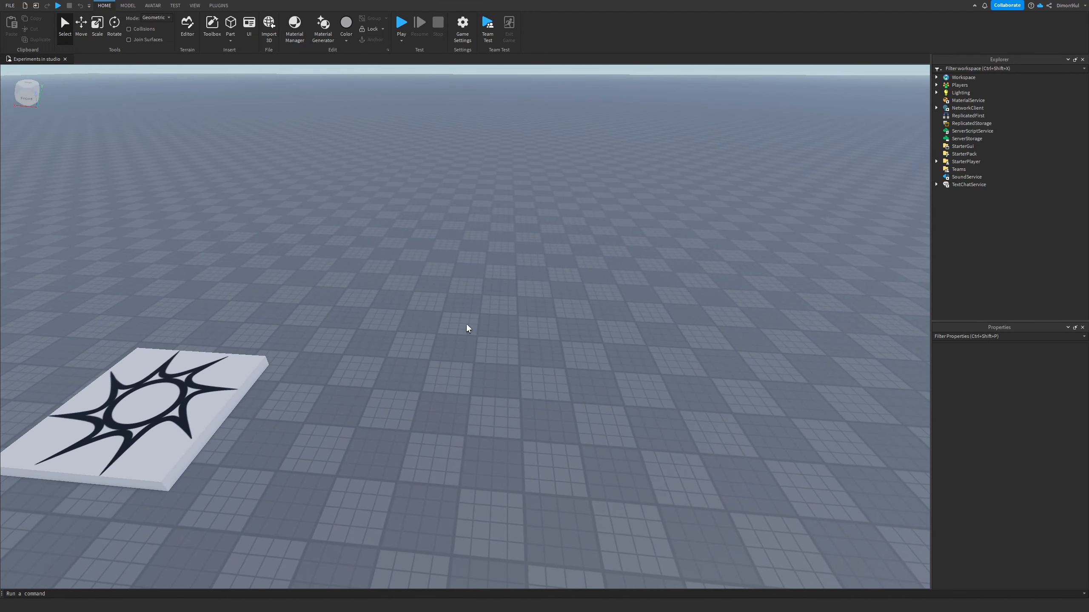
key("a")
key("d")
key("d")
right_click_drag(517, 317, 516, 316)
key("w")
right_click_drag(771, 156, 771, 156)
key("w")
key("s")
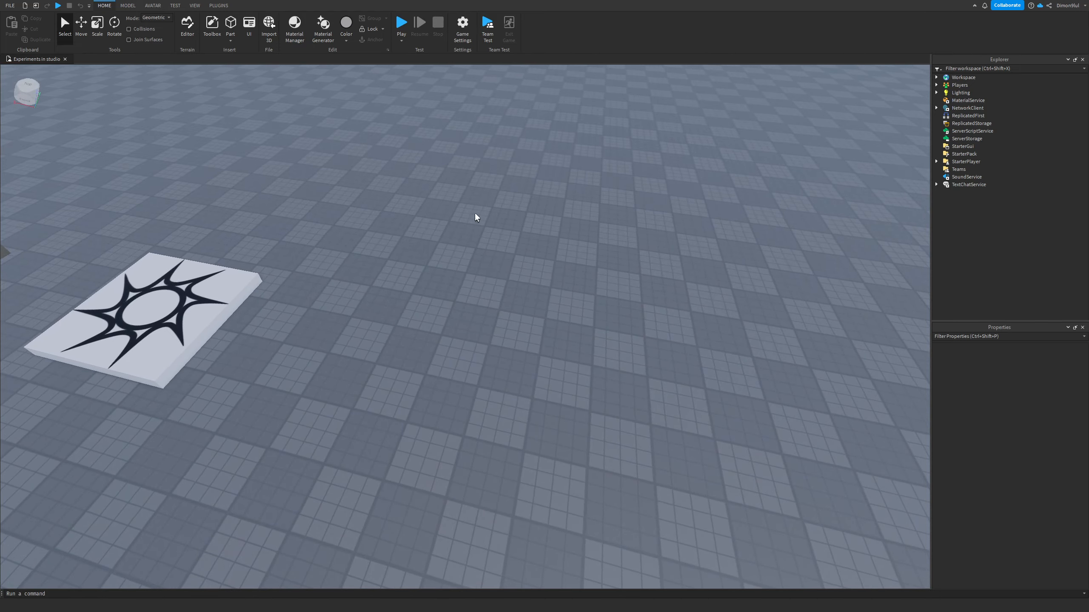
key("s")
Step: Expand the Workspace and focus the view on the Fridge model
left_click(936, 77)
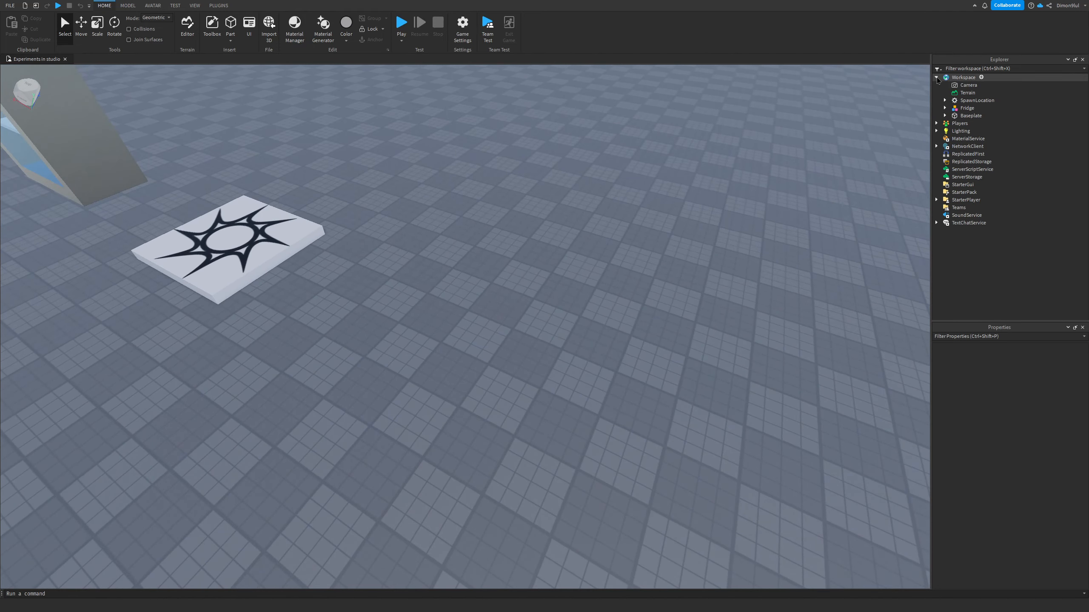
left_click(966, 108)
key("f")
right_click_drag(747, 175, 753, 214)
left_click(618, 228)
key("w")
Step: Open the Insert Object browser on Workspace and compare its full grid and compact list layouts
left_click(965, 78)
left_click(981, 77)
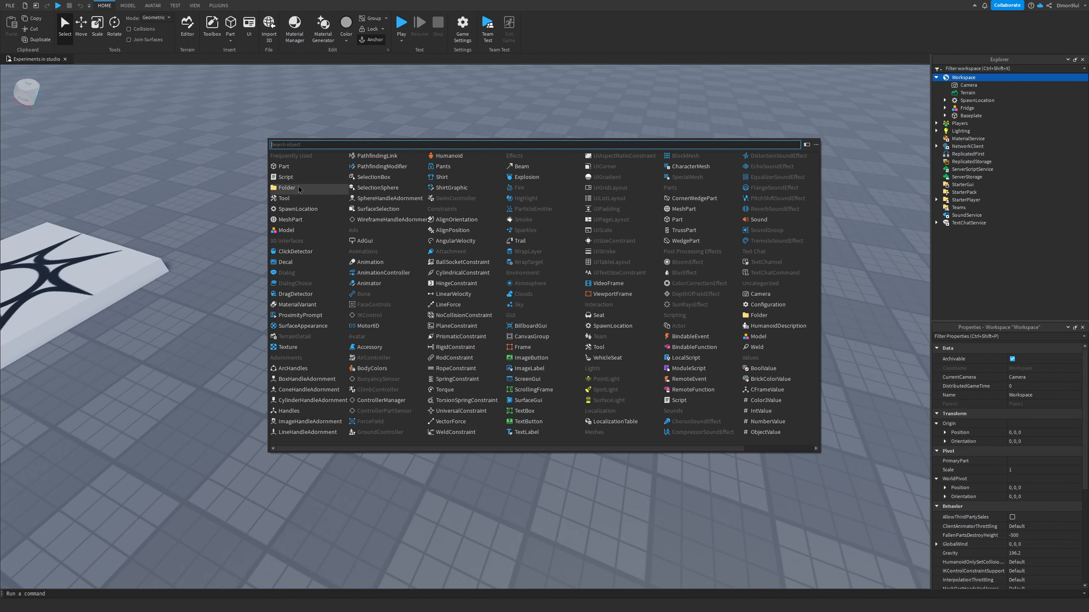
left_click(701, 126)
left_click(982, 78)
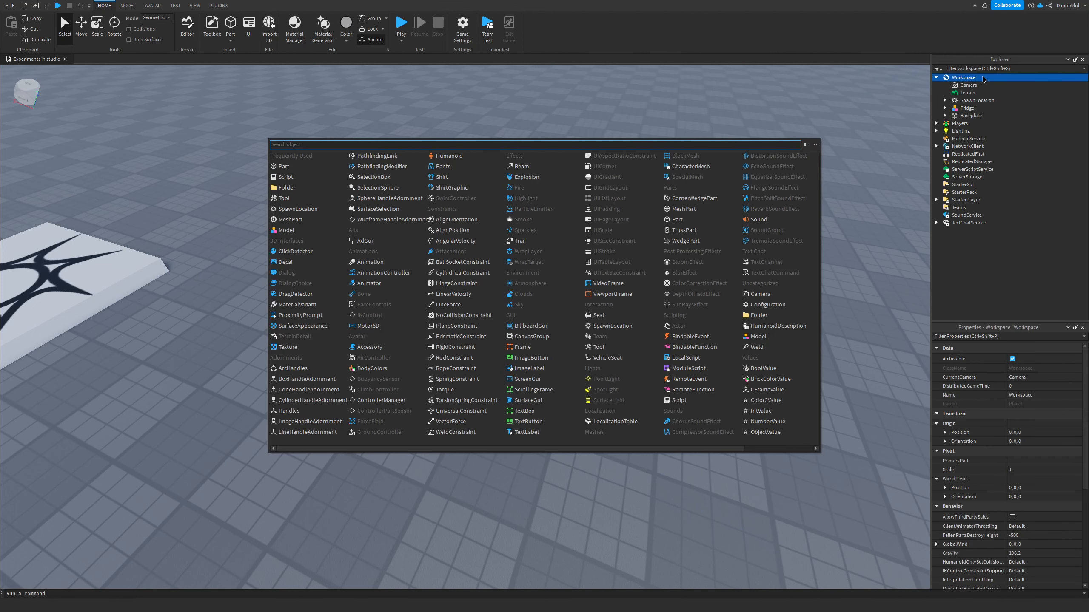
left_click(806, 145)
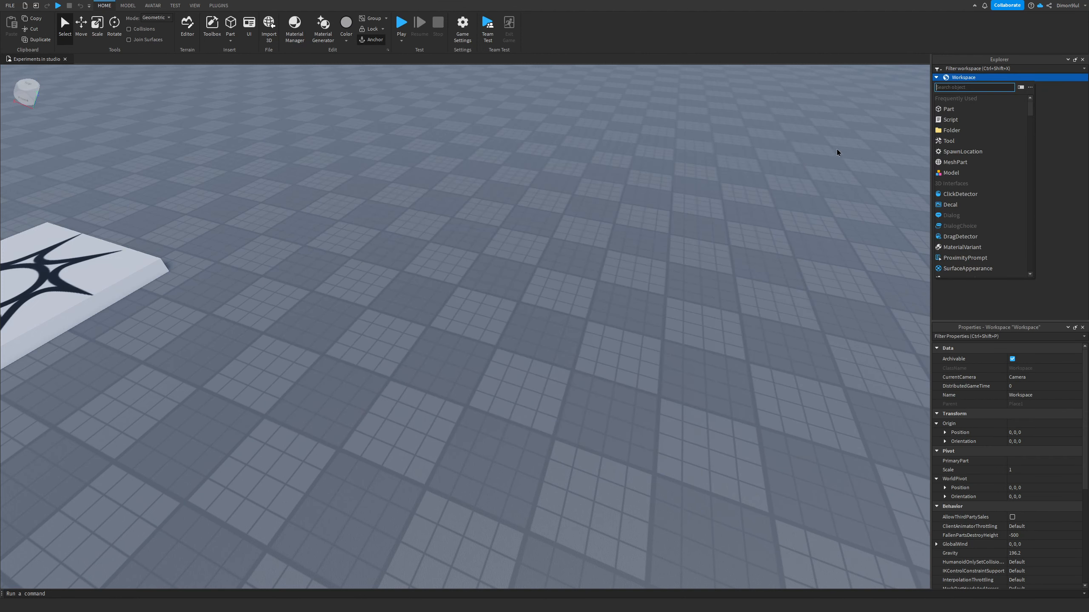
left_click(1021, 88)
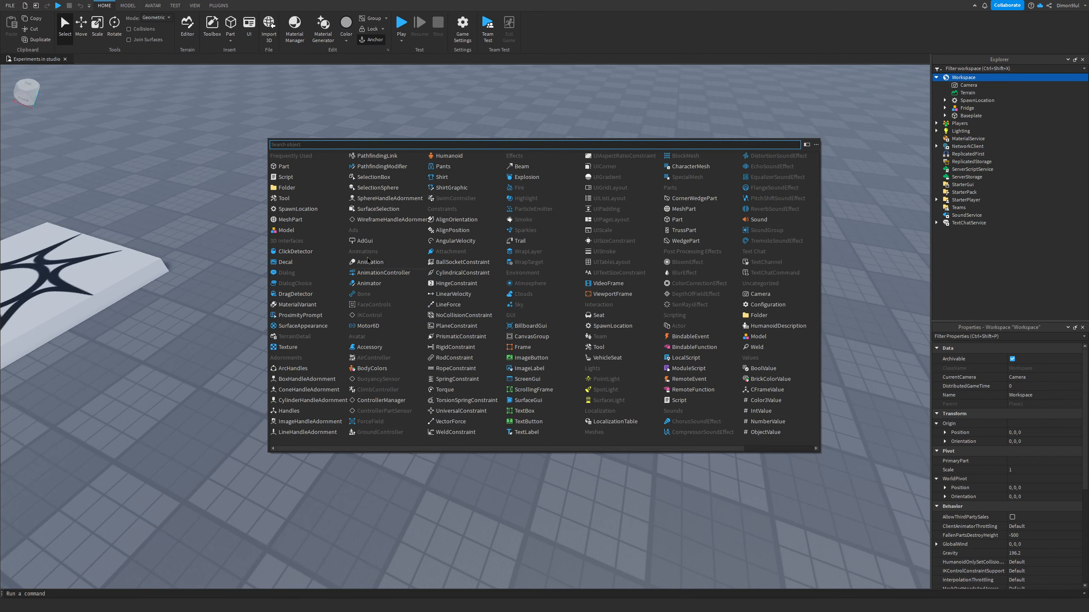
left_click(807, 145)
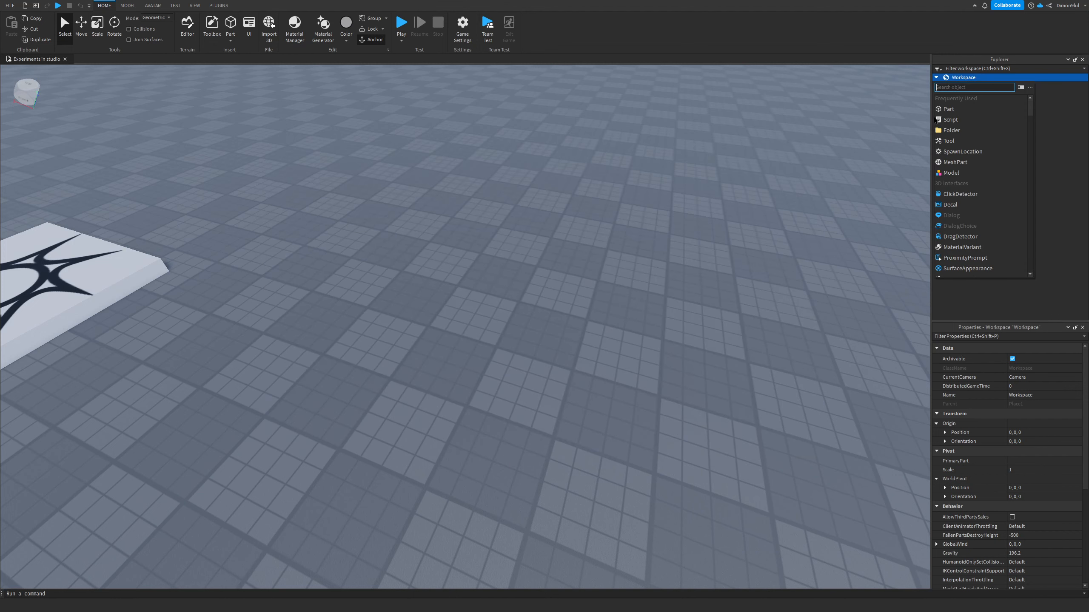
left_click(1020, 88)
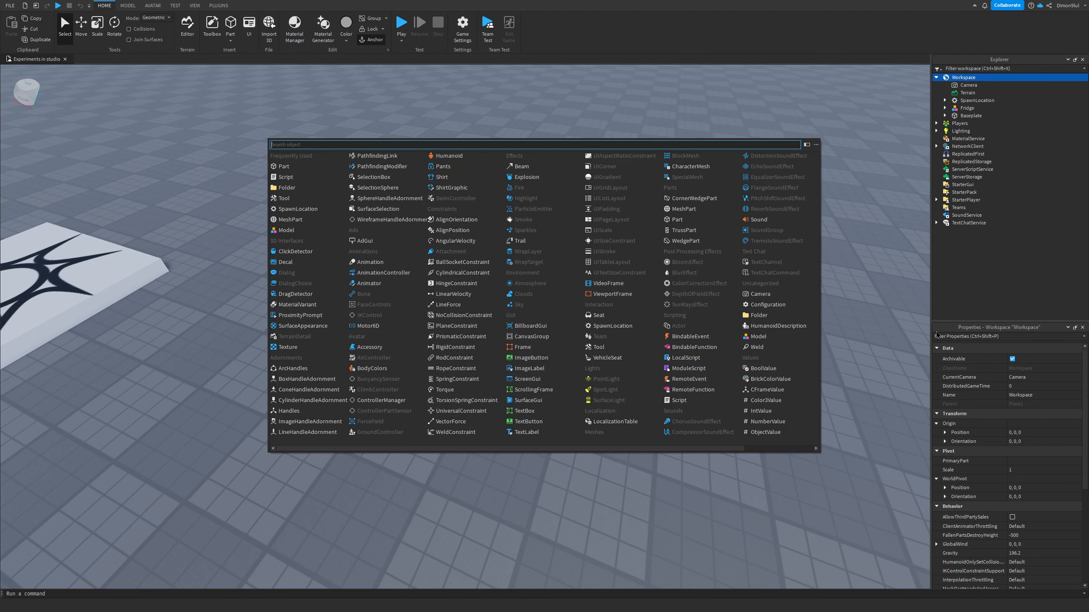
Step: Insert a Folder into Workspace and rename it Working on
scroll(621, 286, "down", 1)
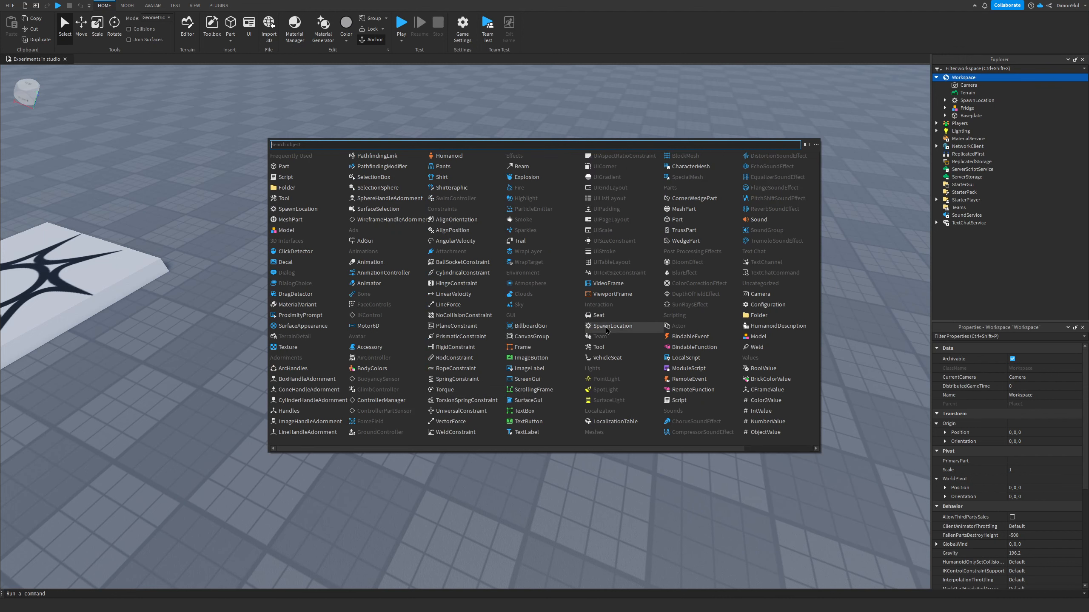
scroll(610, 321, "up", 1)
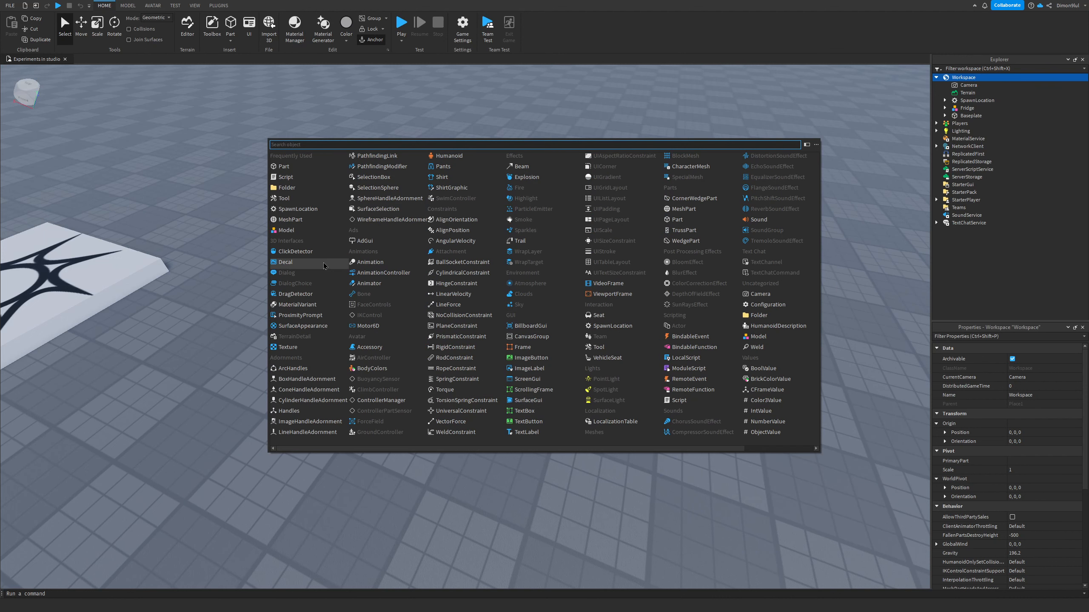
left_click(291, 190)
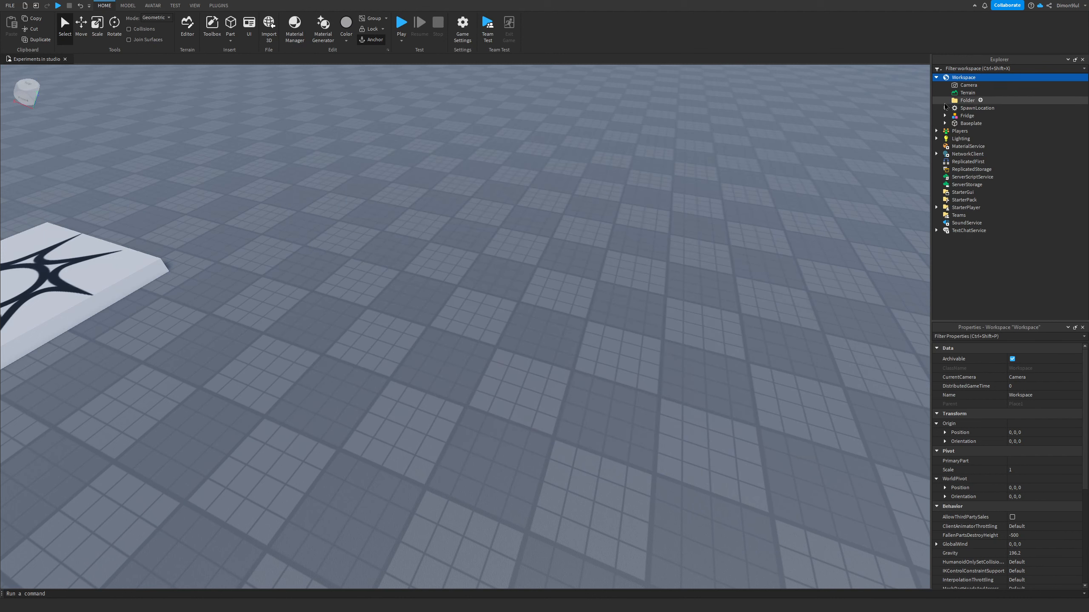
left_click(1035, 378)
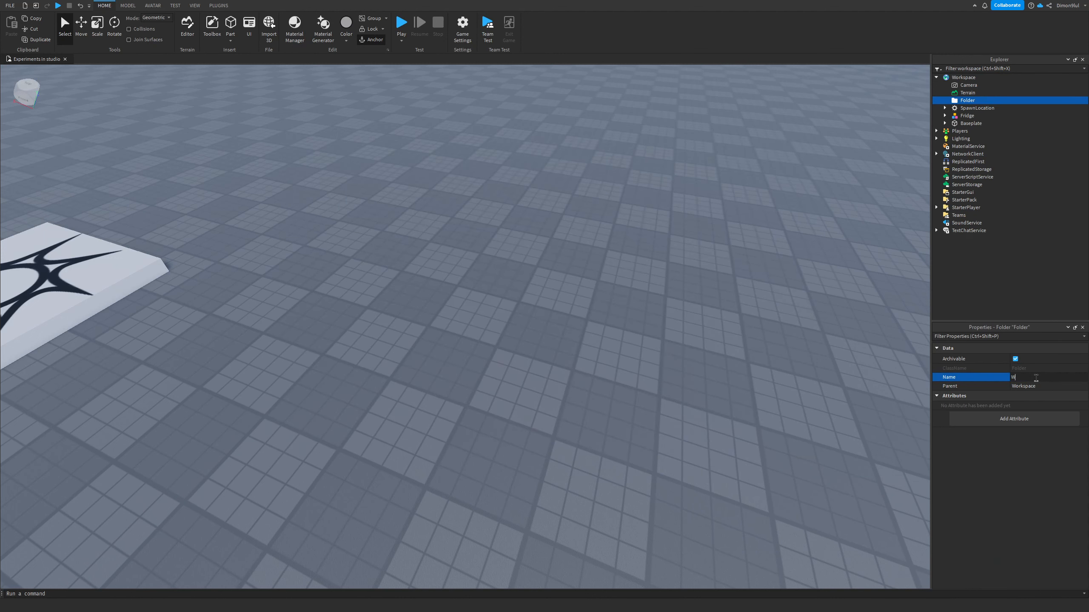
key("Return")
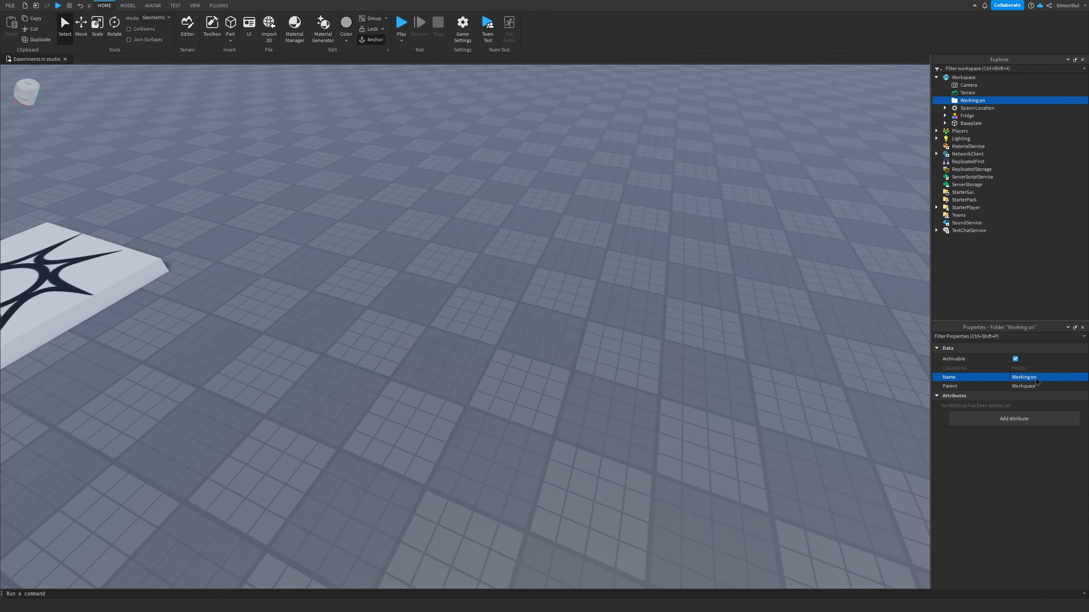
Step: Insert a block Part and move it into the Working on folder
right_click_drag(508, 358, 548, 185)
scroll(548, 185, "up", 6)
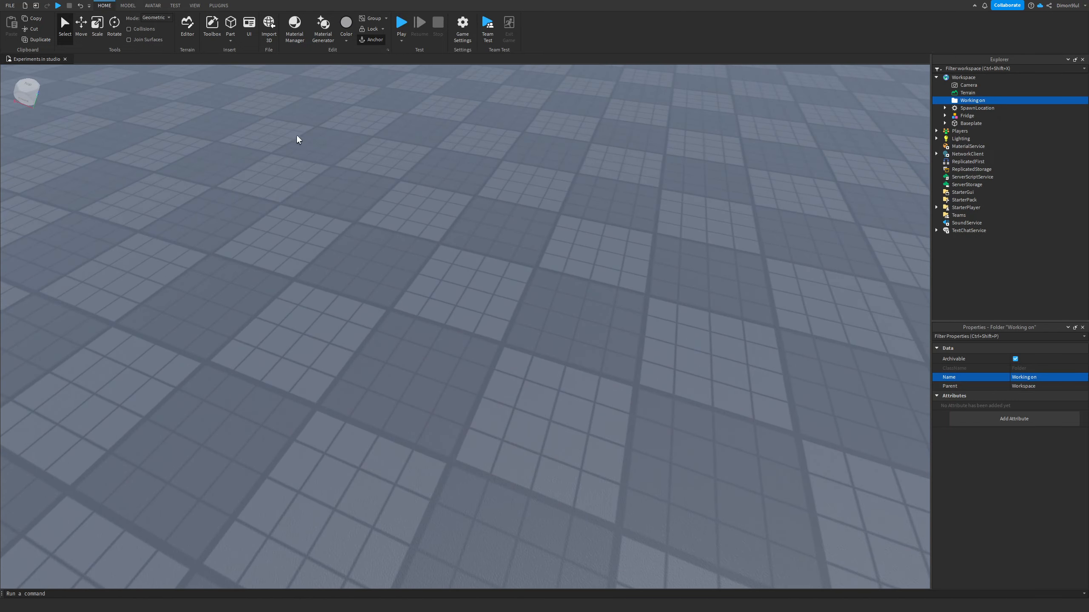
scroll(522, 246, "down", 4)
scroll(523, 247, "down", 2)
scroll(712, 263, "up", 5)
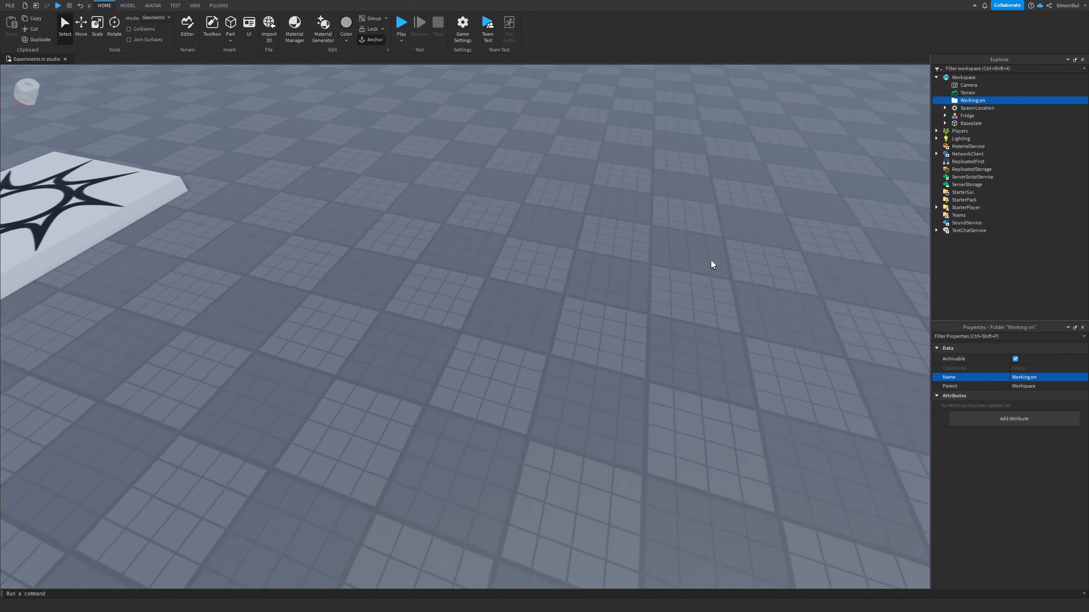
right_click_drag(712, 263, 493, 231)
scroll(492, 231, "down", 2)
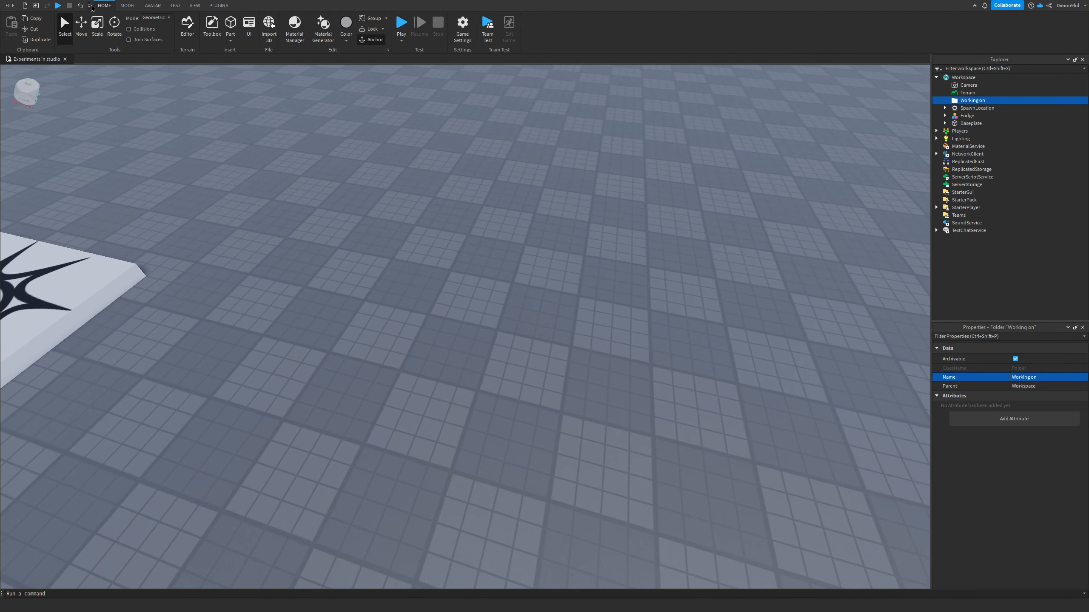
left_click(126, 6)
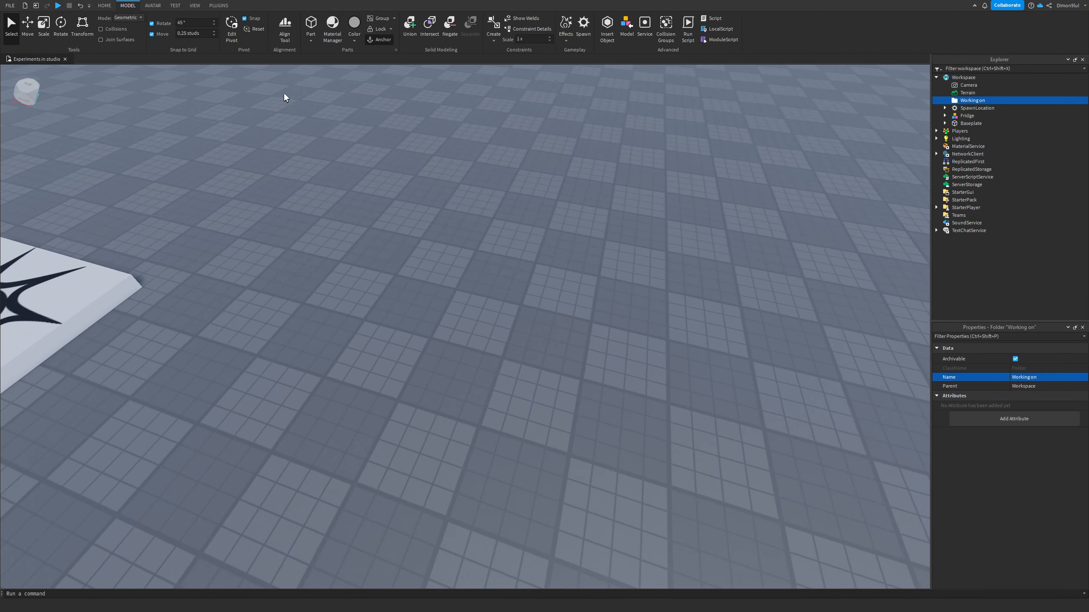
right_click_drag(415, 129, 422, 149)
key("w")
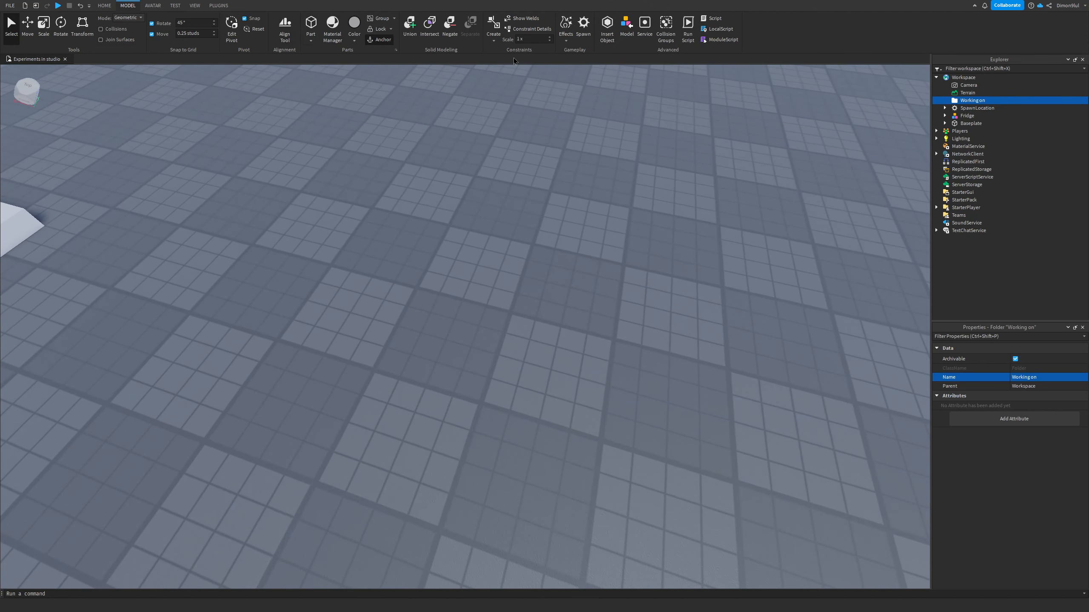
left_click(312, 24)
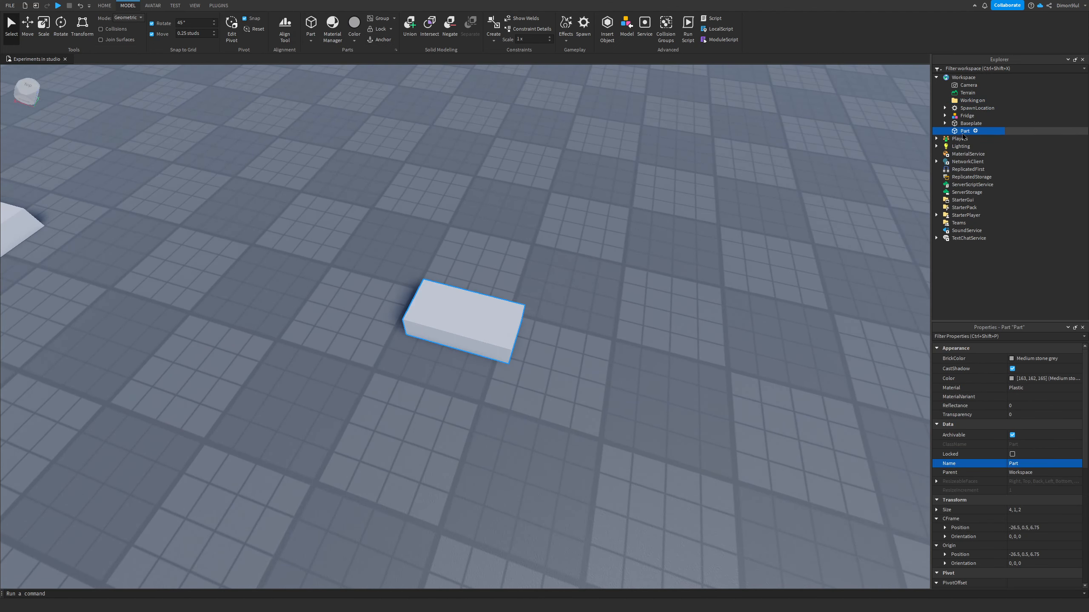
left_click_drag(965, 131, 975, 103)
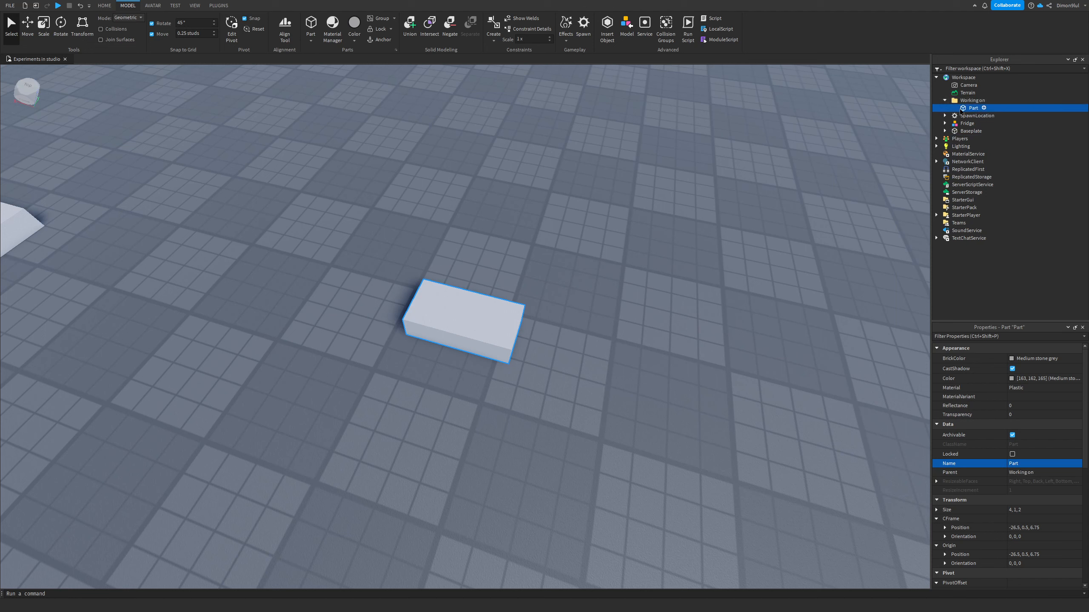
Step: Rename the new part Flor
left_click(1031, 461)
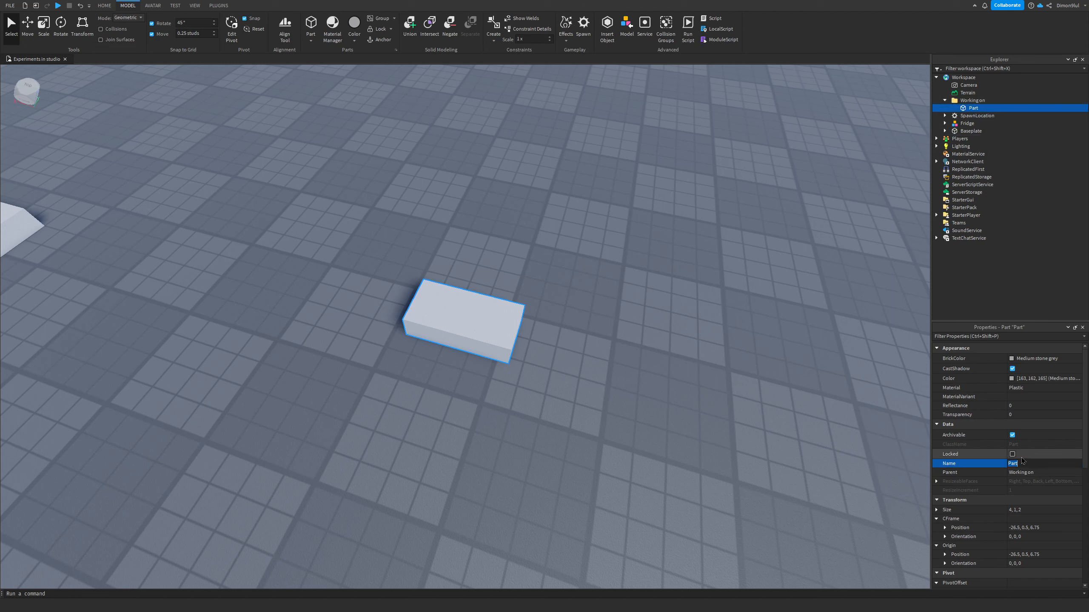
type("Fllor")
key("Return")
left_click(1019, 463)
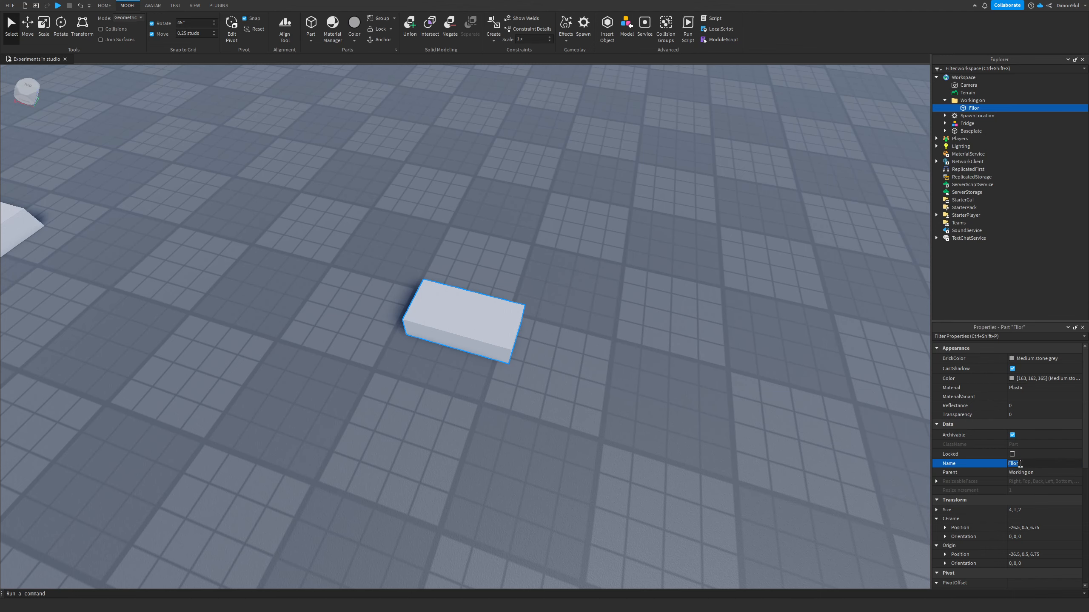
key("Return")
Step: Scale the Flor part's height down to about 0.25 studs with the Scale tool
left_click(48, 34)
right_click_drag(306, 146, 474, 231)
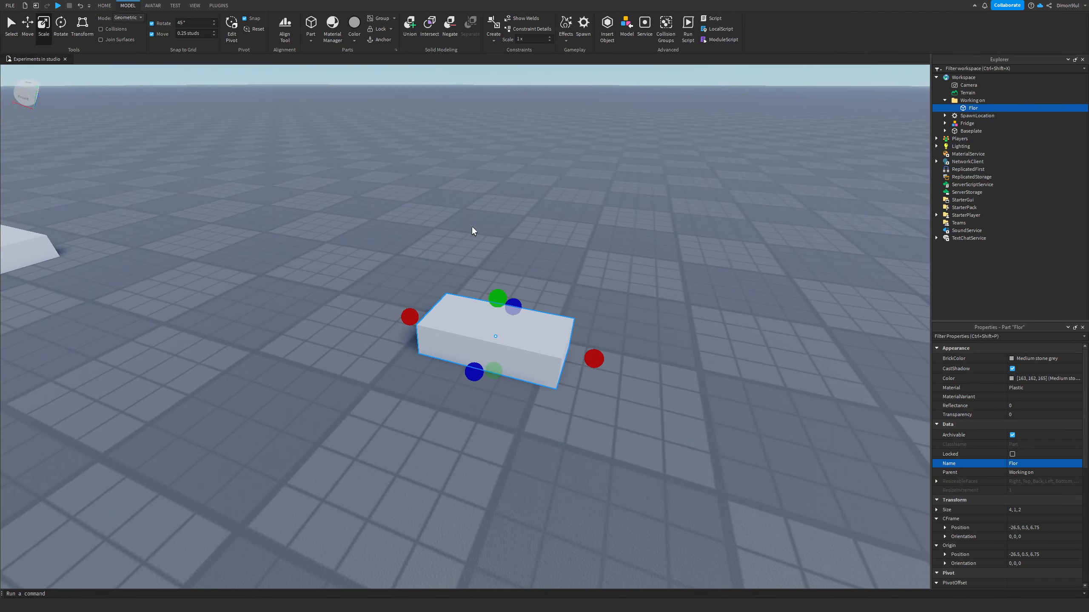
key("q")
left_click_drag(497, 185, 497, 214)
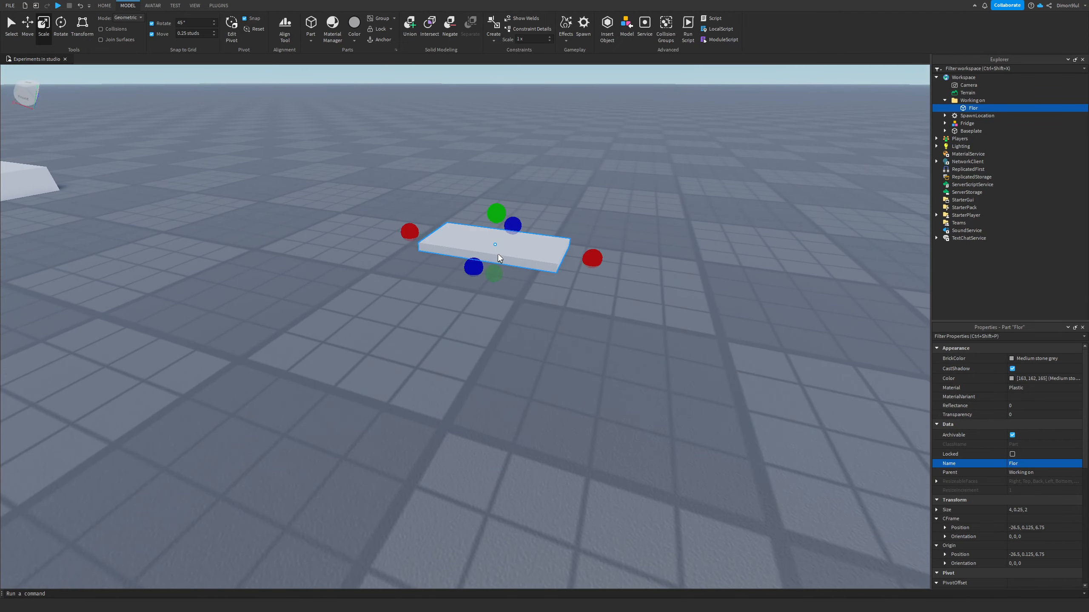
Step: Scale the Flor part out to about 10 by 10.25 studs in width and depth
scroll(481, 302, "up", 5)
scroll(479, 298, "down", 5)
right_click_drag(479, 297, 478, 303)
key("d")
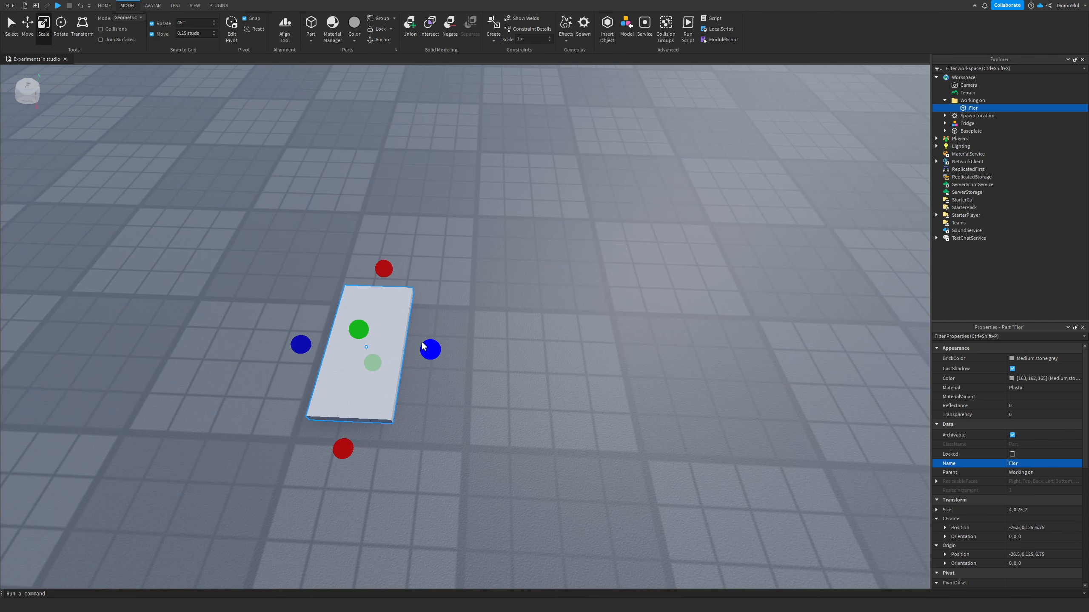
left_click_drag(423, 343, 762, 376)
key("d")
right_click_drag(710, 285, 704, 283)
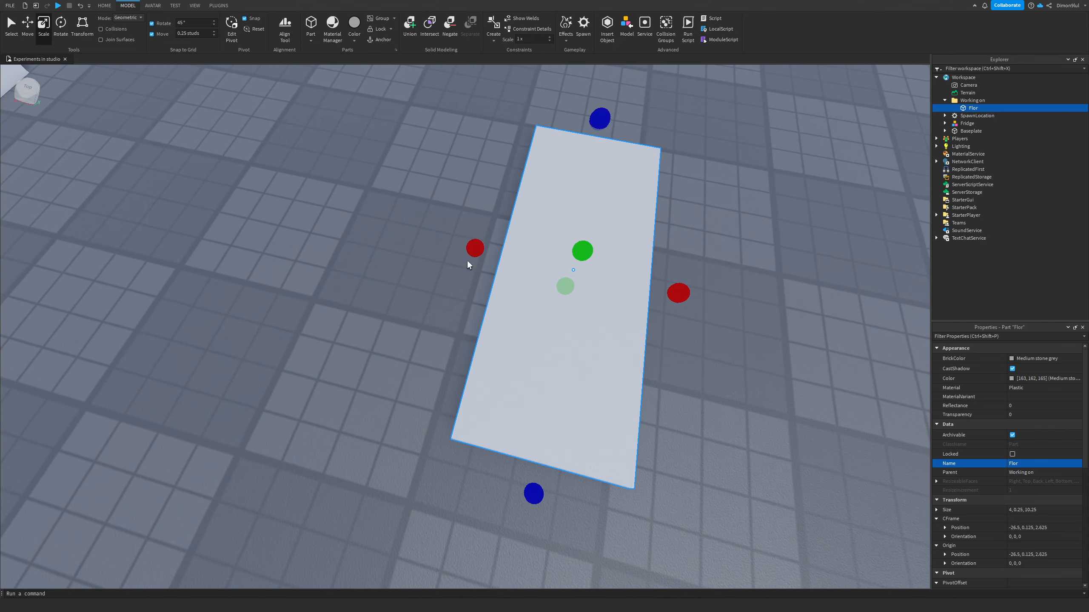
left_click_drag(478, 249, 294, 185)
Step: Set the Flor part's size to 10, 0.25, 10
scroll(295, 191, "up", 2)
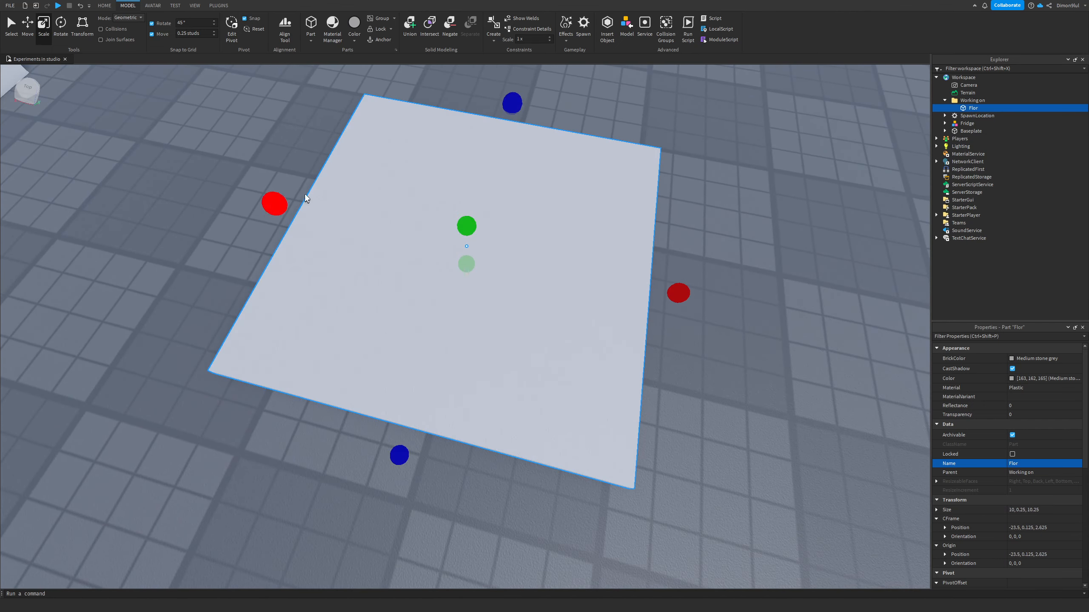
scroll(376, 217, "down", 2)
left_click_drag(682, 260, 660, 258)
scroll(672, 259, "up", 2)
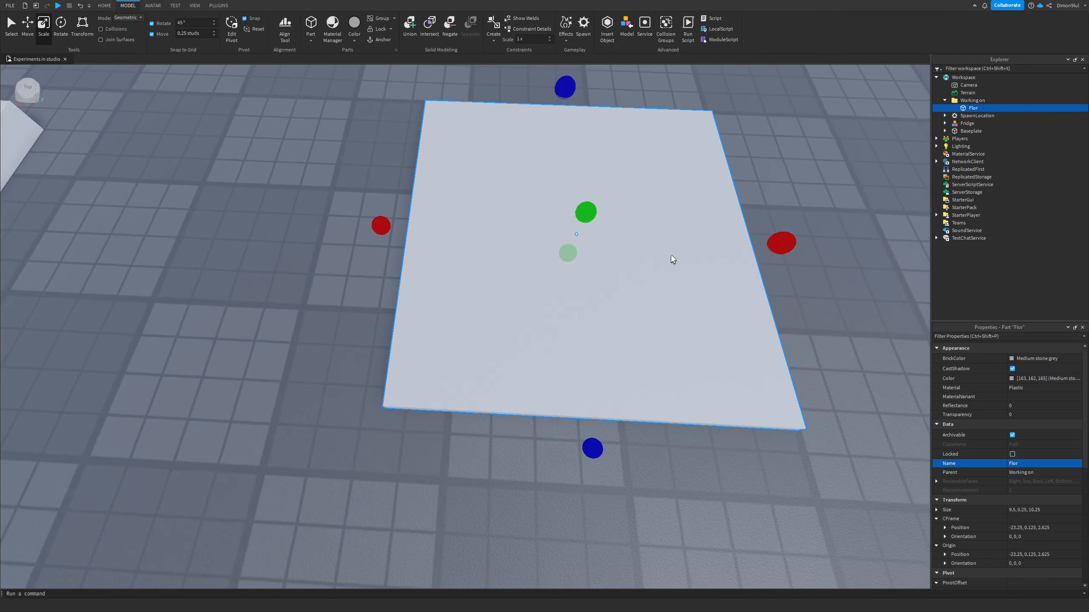
right_click_drag(671, 256, 674, 256)
left_click_drag(376, 228, 361, 225)
right_click_drag(510, 327, 512, 325)
scroll(491, 323, "up", 3)
key("d")
key("s")
key("a")
key("q")
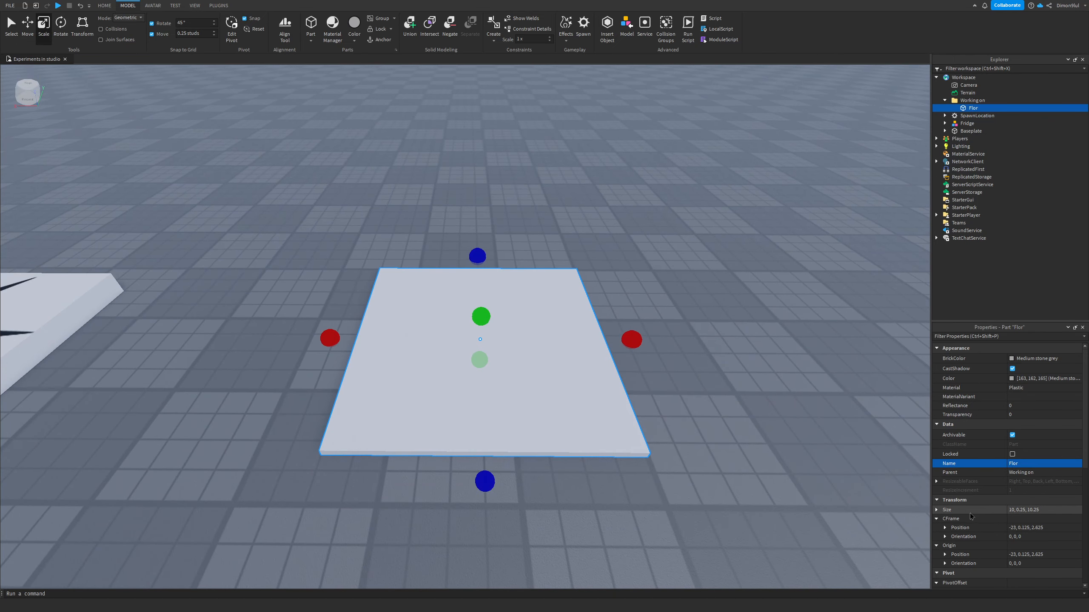
left_click(1056, 511)
left_click(1054, 510)
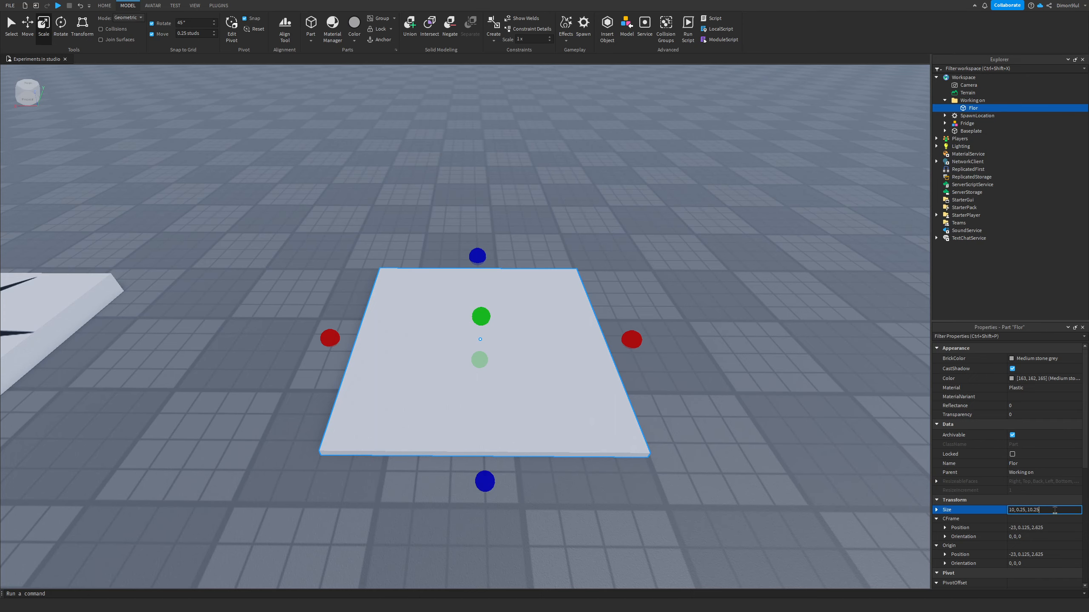
key("Return")
left_click(705, 426)
right_click_drag(704, 425, 712, 426)
key("a")
key("d")
right_click_drag(744, 363, 734, 368)
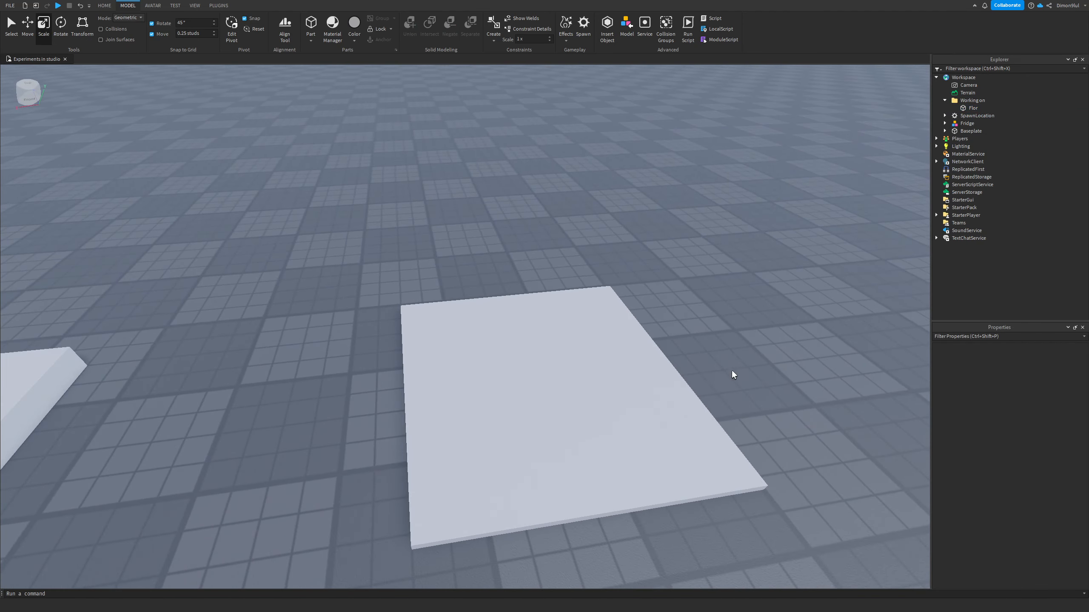
key("s")
key("w")
key("a")
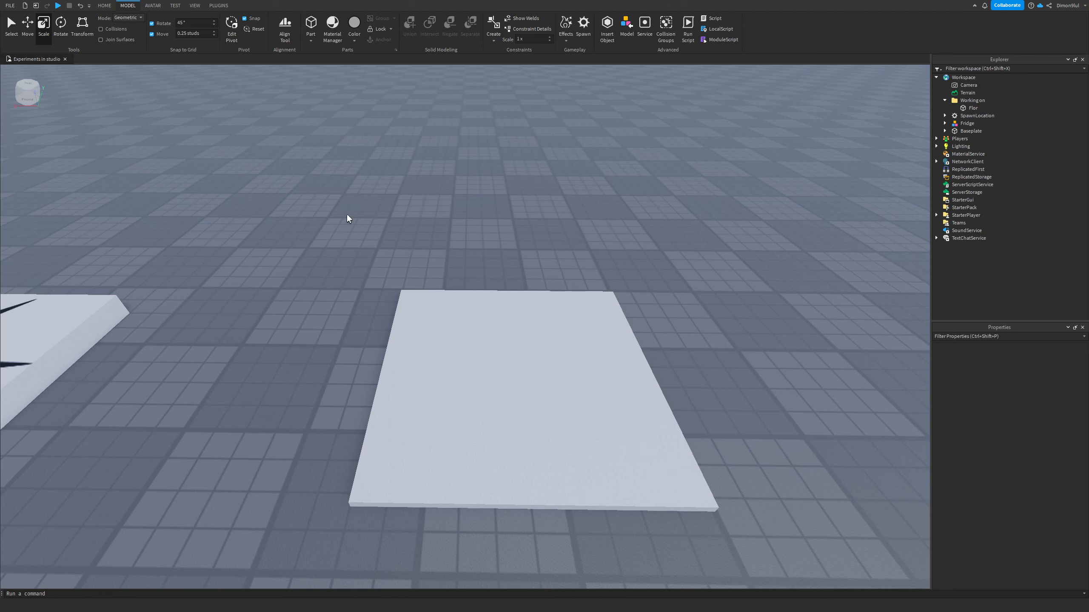
Step: Duplicate the Flor part and cut the copy out of the Working on folder
left_click(475, 348)
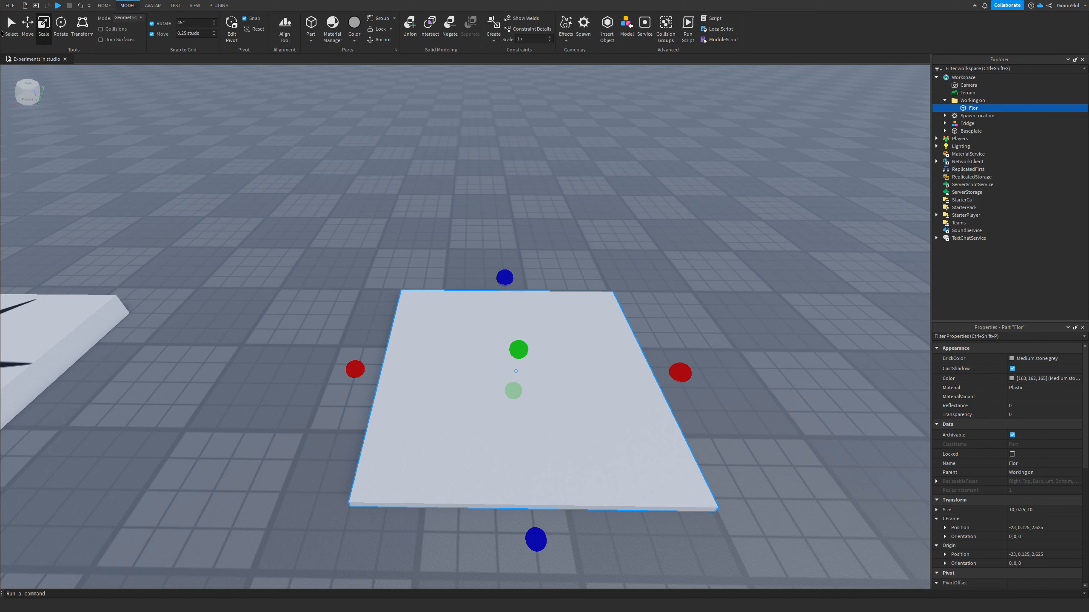
left_click(28, 25)
key("ctrl+d")
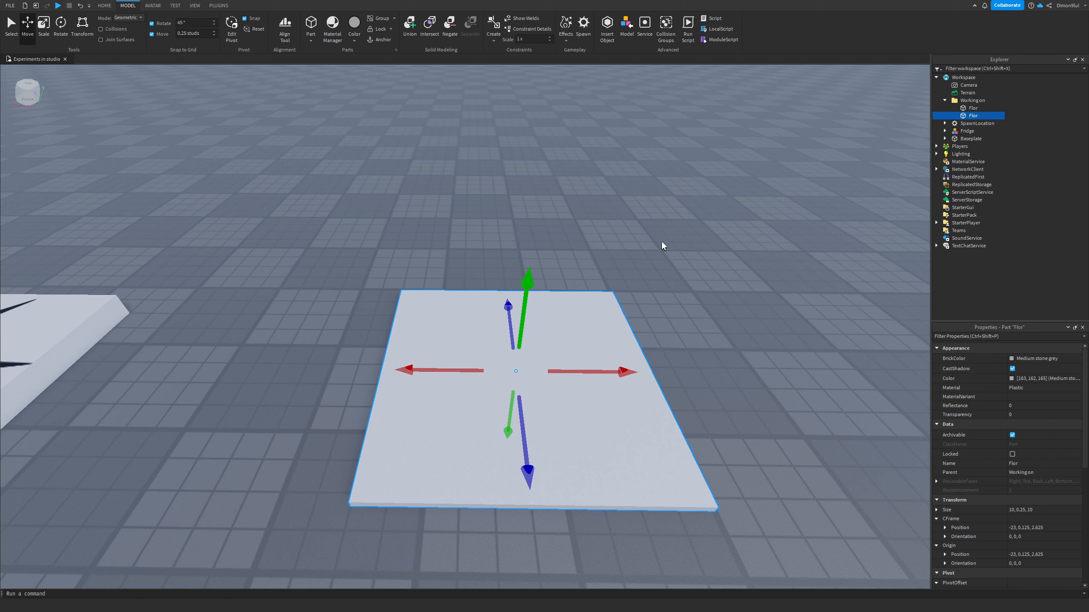
right_click(971, 118)
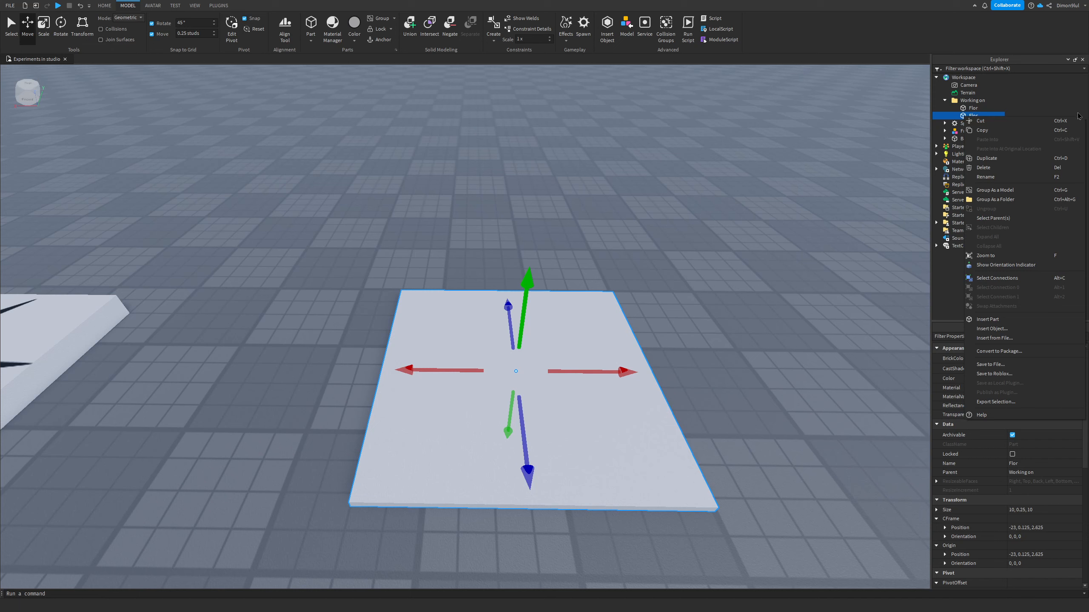
left_click(1066, 122)
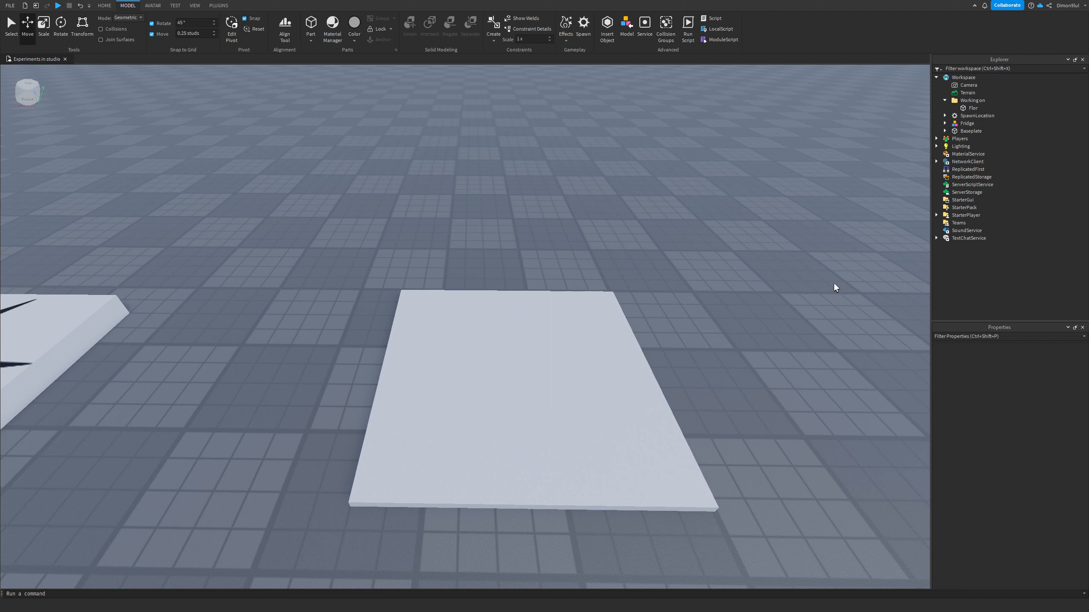
Step: Paste the copied floor part into the Working on folder
left_click(967, 101)
right_click(968, 102)
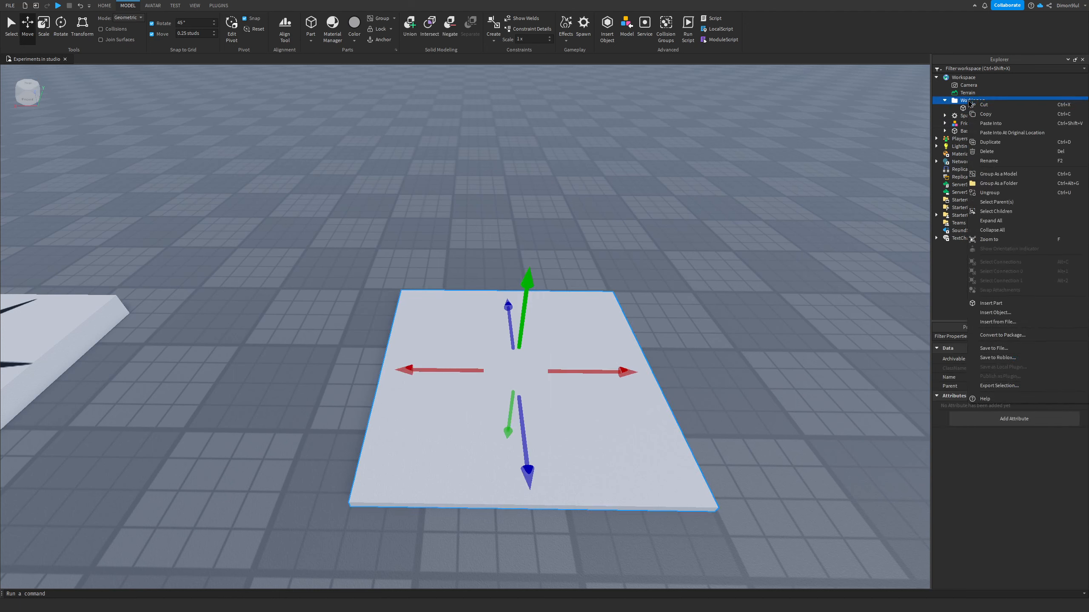
left_click(982, 123)
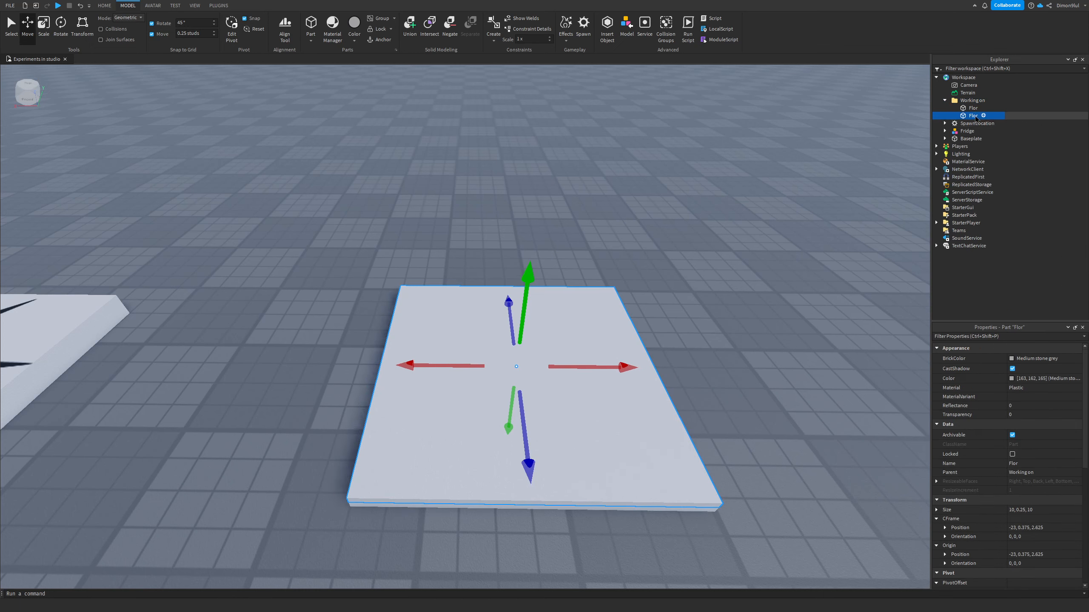
Step: Rename the pasted copy to Left side
double_click(971, 116)
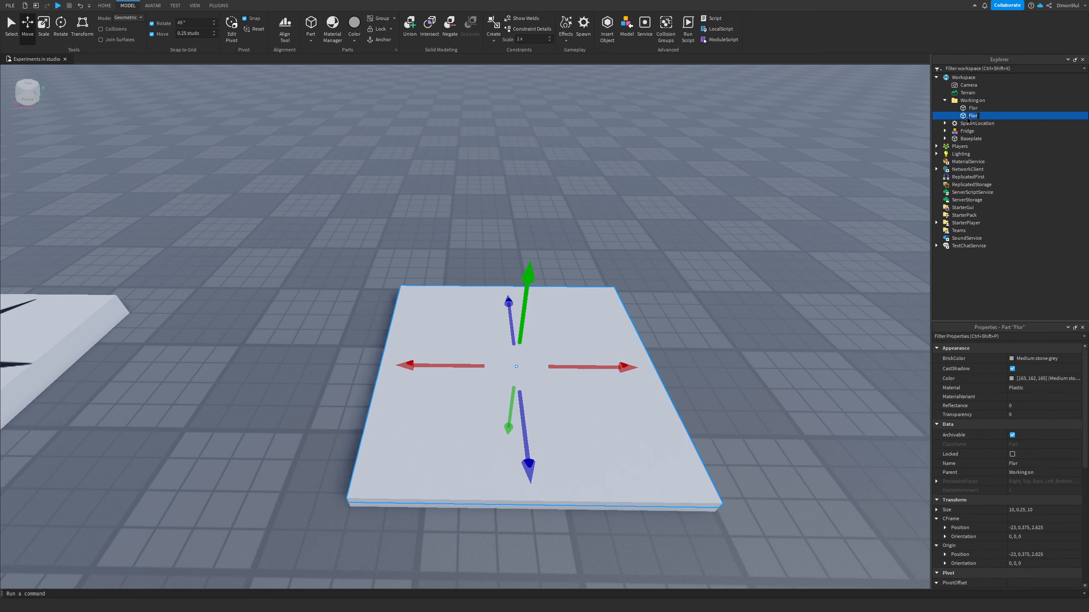
key("Return")
left_click(1040, 465)
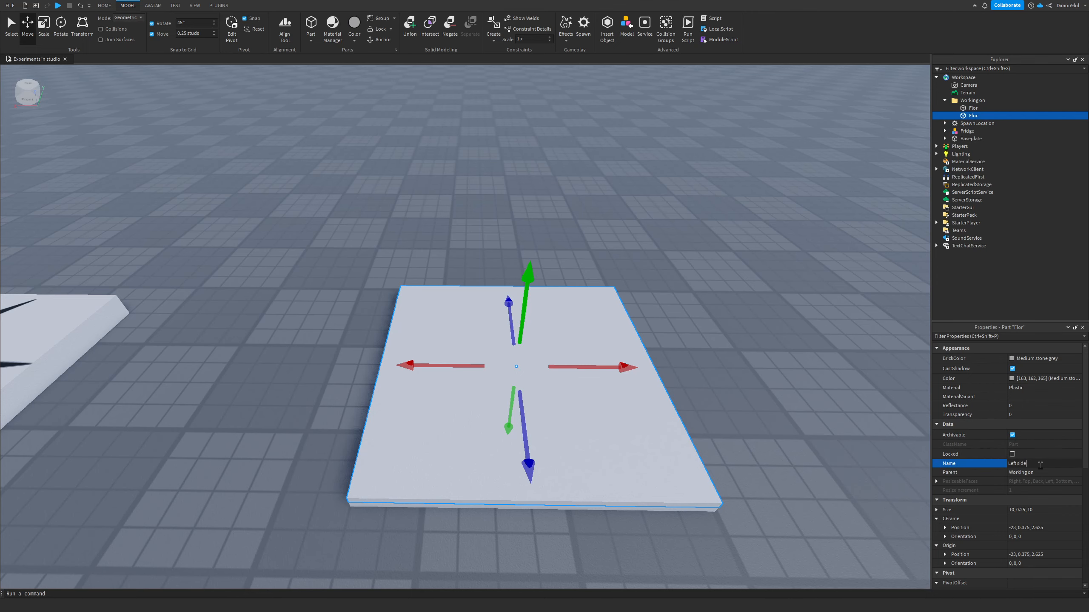
key("Return")
Step: Rotate the Left side part 90 degrees with the Rotate tool so it stands upright
right_click_drag(470, 369, 501, 351)
scroll(502, 351, "up", 3)
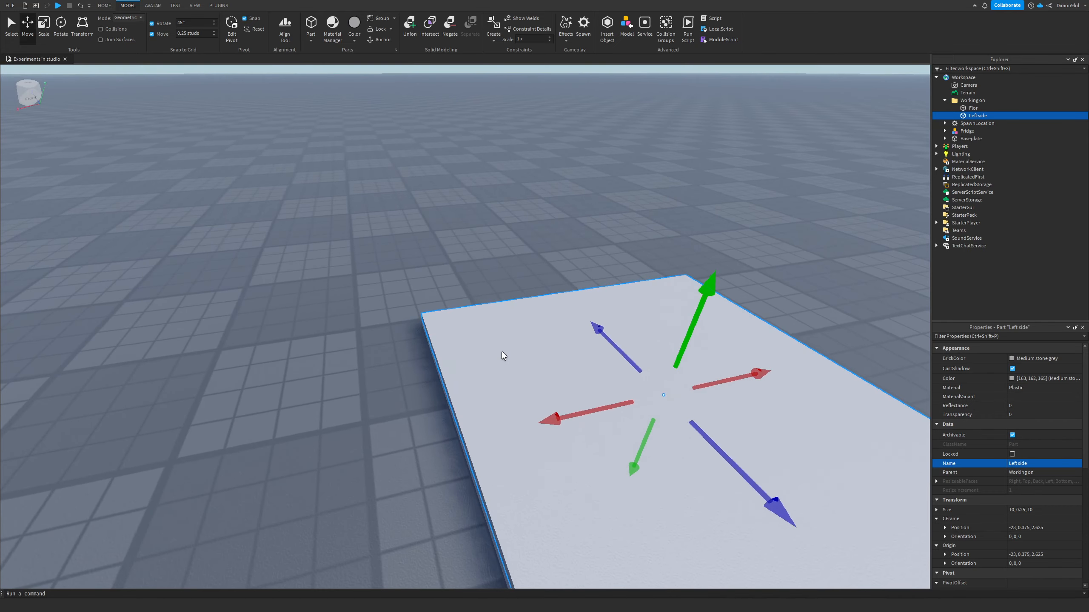
scroll(408, 290, "down", 5)
left_click(60, 26)
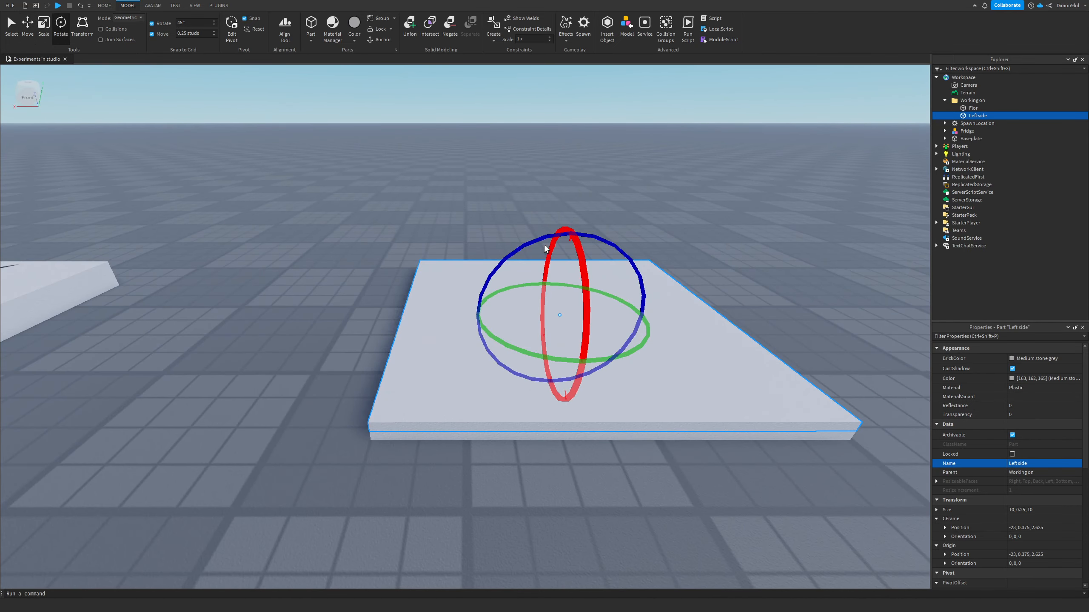
left_click_drag(545, 246, 485, 366)
right_click_drag(485, 366, 677, 228)
key("d")
key("a")
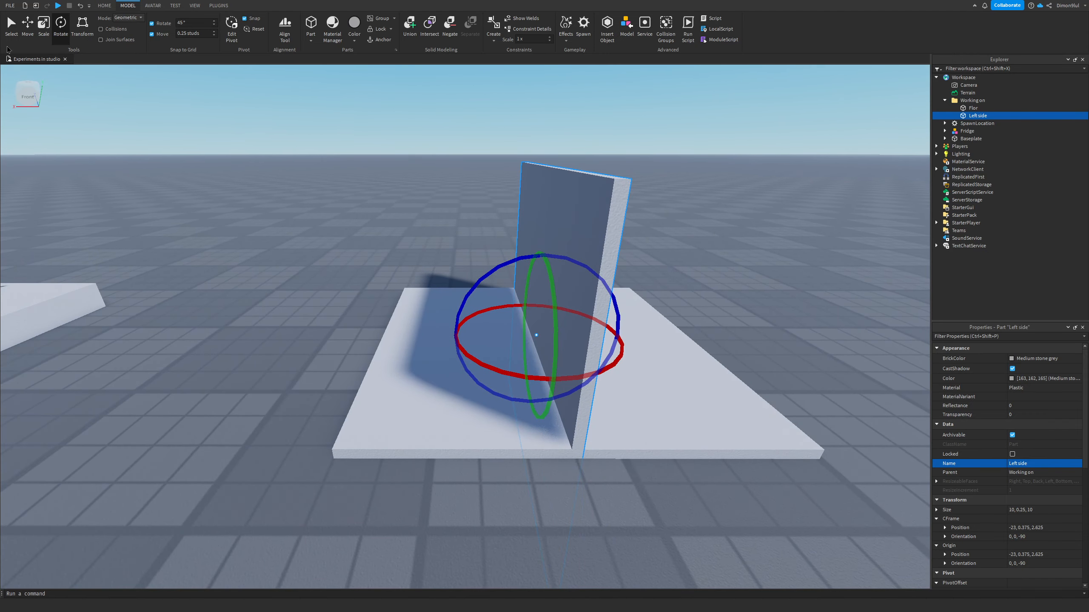
Step: Move the upright Left side wall so its bottom edge sits on the floor's left edge
key("ctrl+1")
left_click_drag(573, 302, 347, 416)
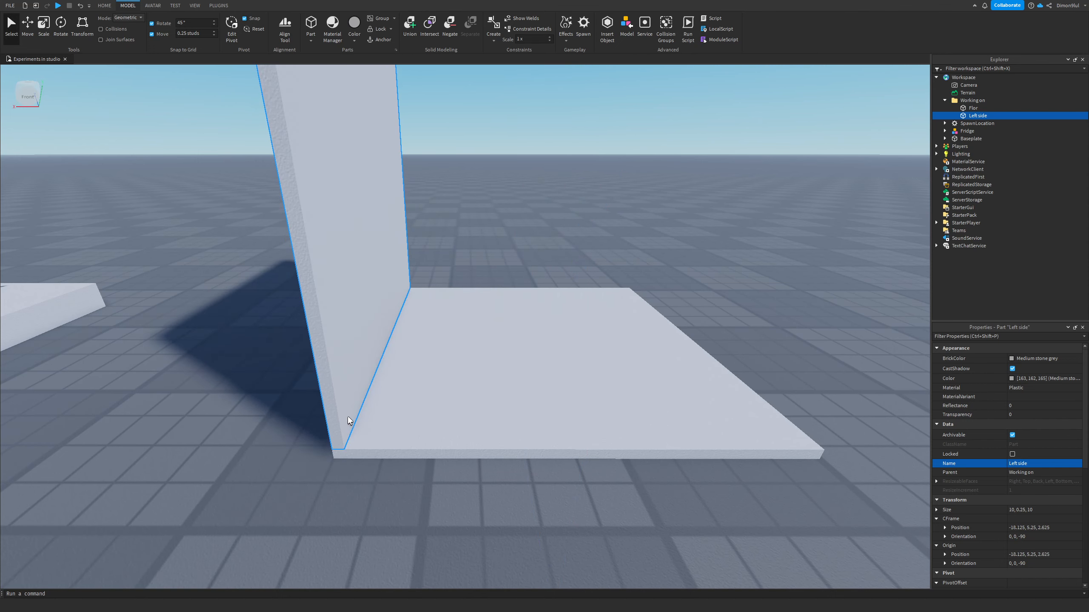
right_click_drag(553, 244, 567, 230)
key("f")
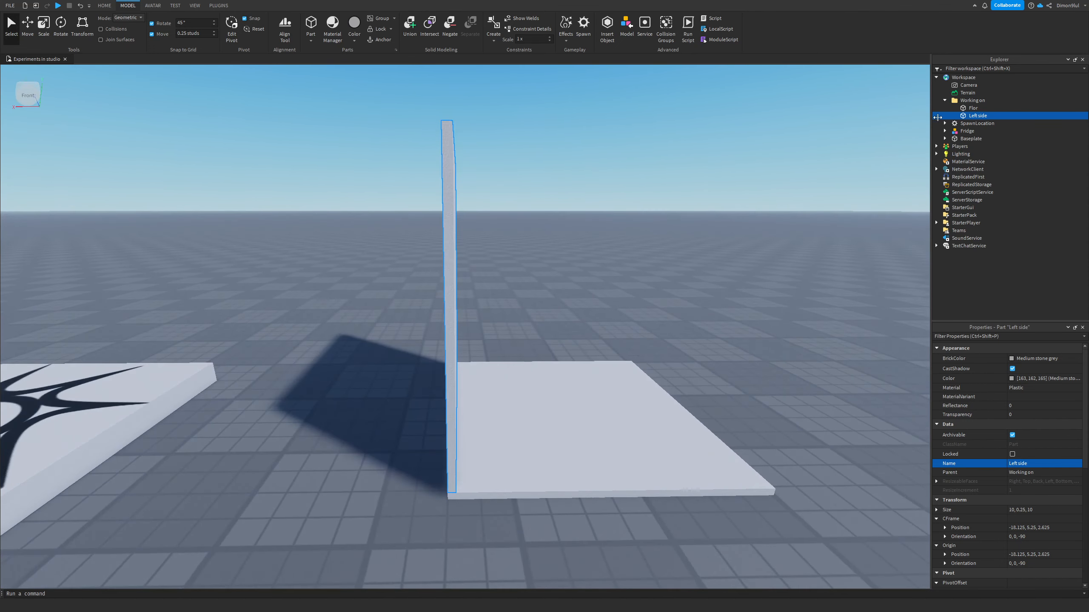
Step: Select both the floor and the wall, turn off CastShadow and set their BrickColor to Institutional white
key("Caps_Lock")
left_click(971, 108, "ctrl")
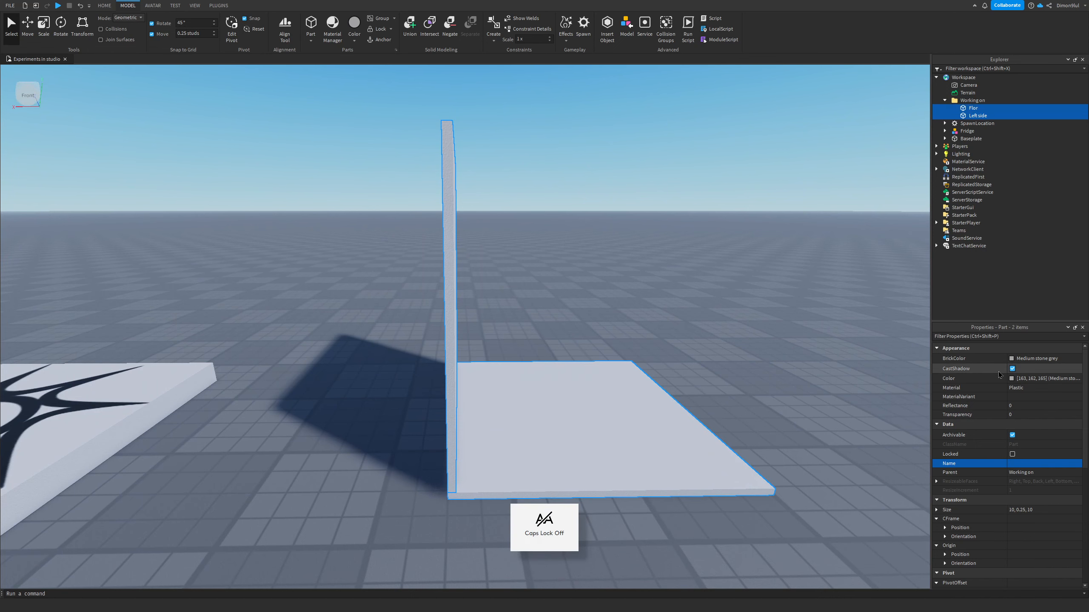
left_click(1012, 368)
right_click_drag(749, 296, 741, 299)
key("d")
key("a")
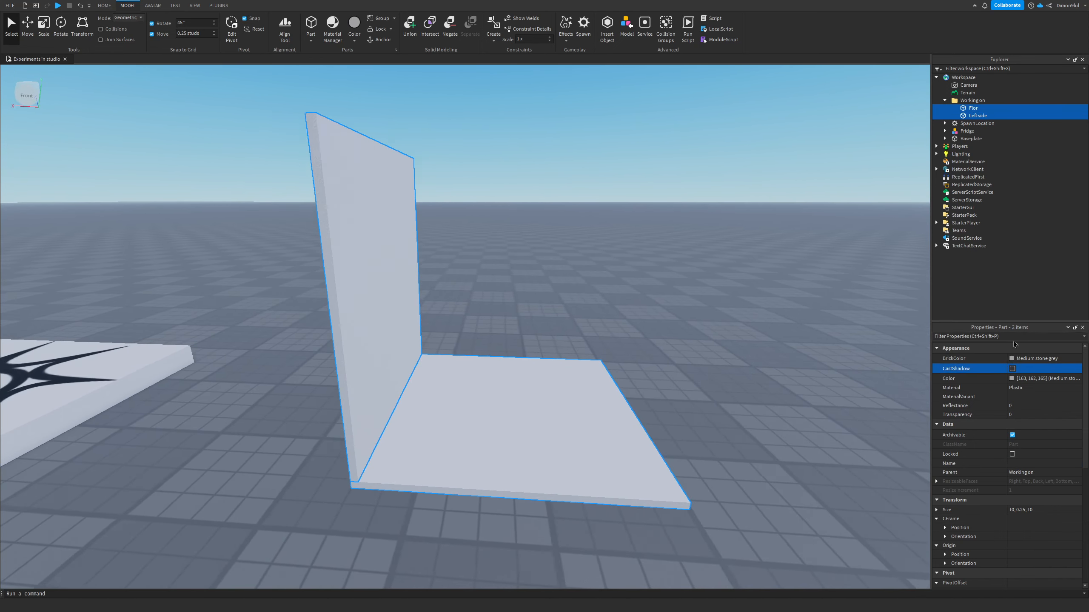
key("d")
left_click(1037, 359)
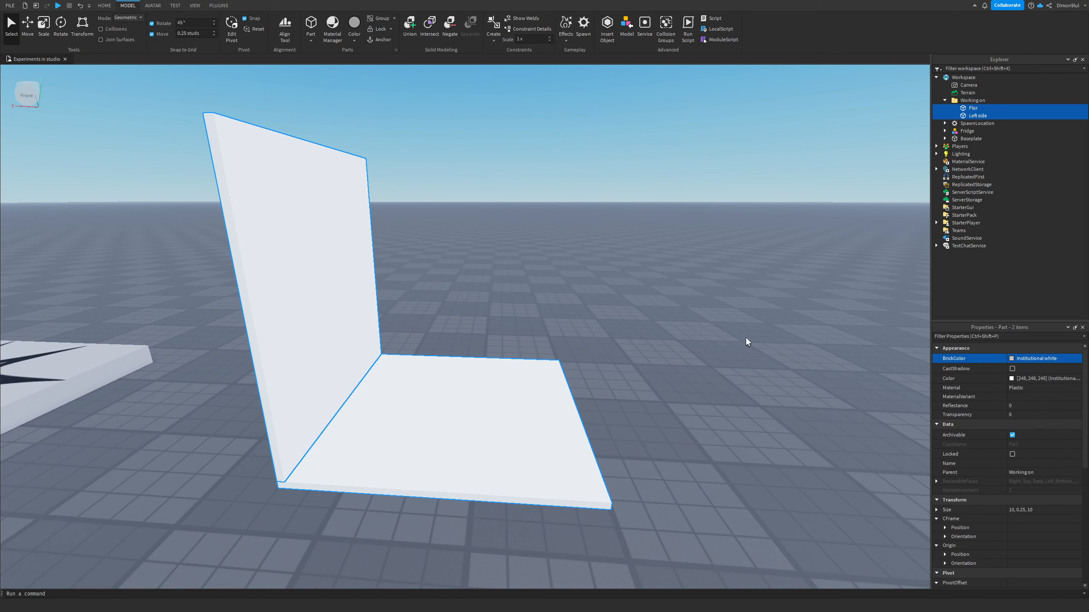
Step: Examine the joint between the Left side wall and the floor from several angles
left_click(745, 337)
key("a")
right_click_drag(745, 335, 733, 336)
key("d")
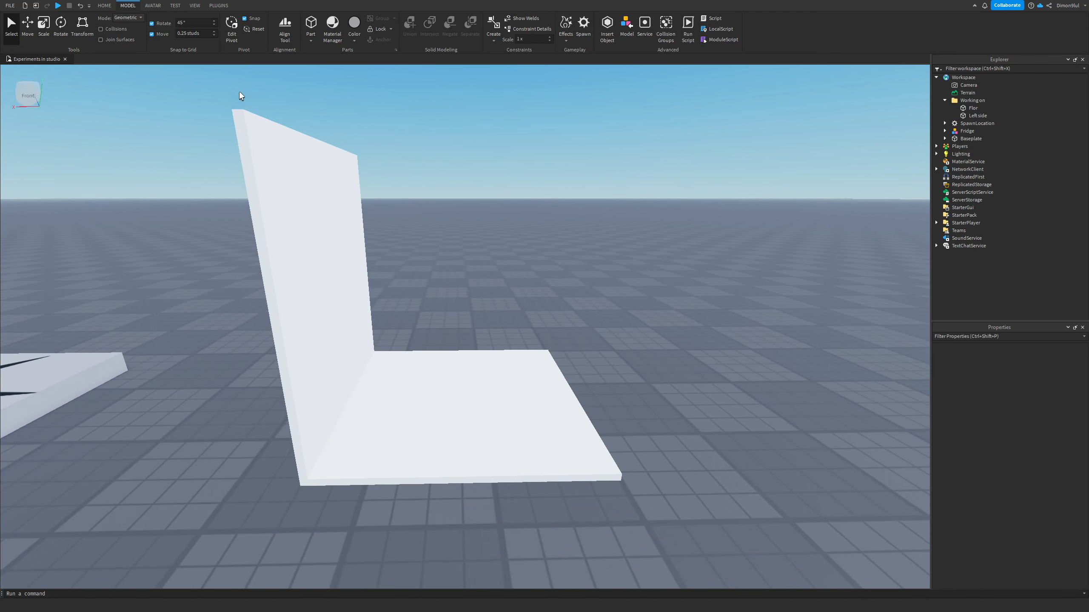
left_click(80, 37)
left_click(313, 257)
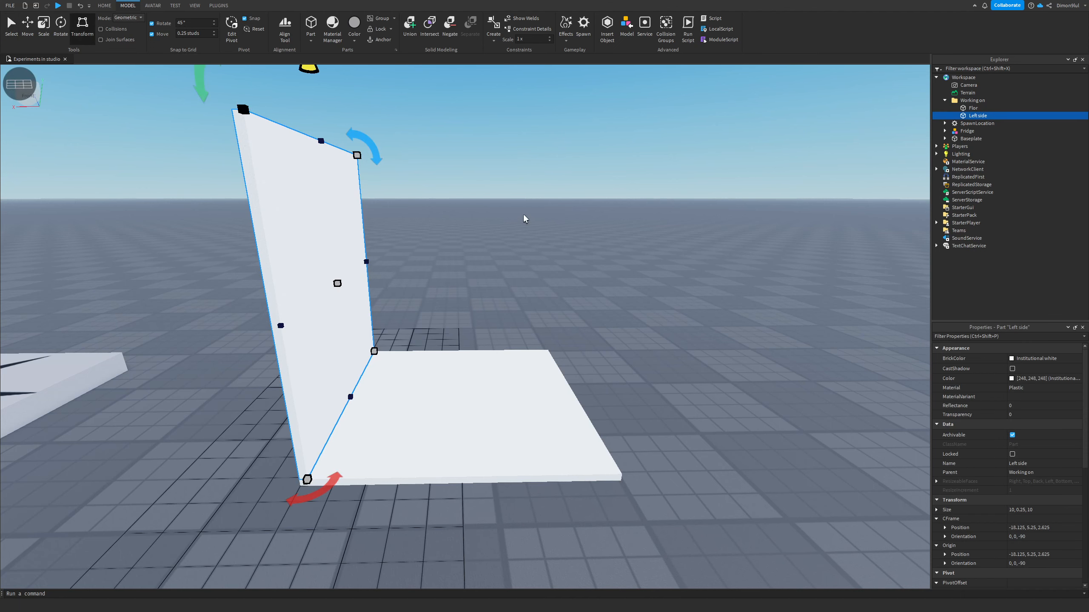
right_click_drag(497, 201, 498, 201)
key("a")
key("s")
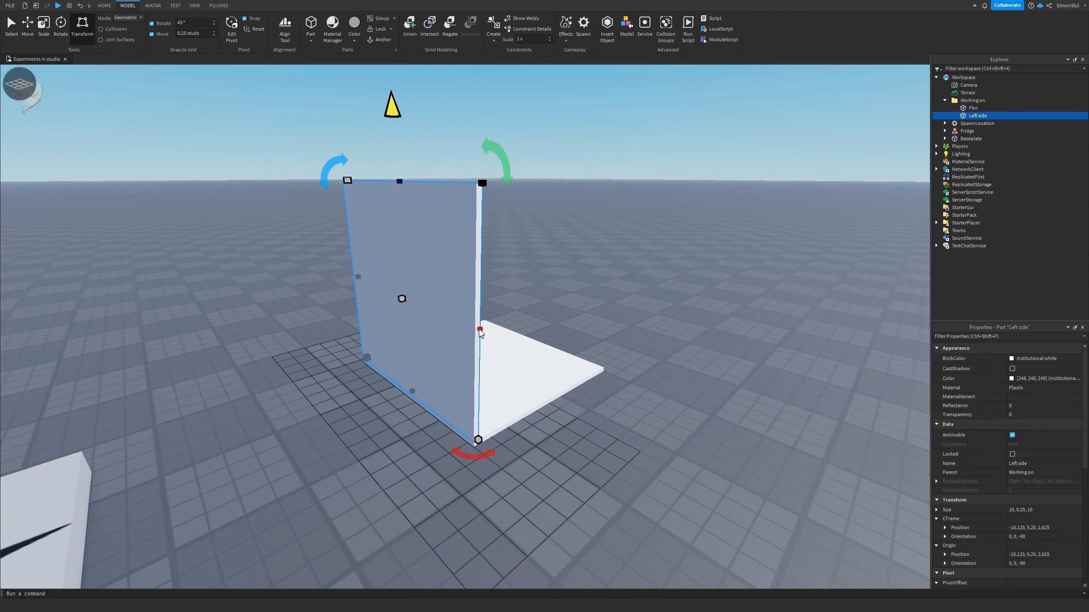
mouse_move(479, 329)
left_mouse_down()
mouse_move(496, 335)
mouse_move(480, 330)
left_mouse_up()
key("a")
right_click_drag(592, 326, 592, 327)
key("w")
key("q")
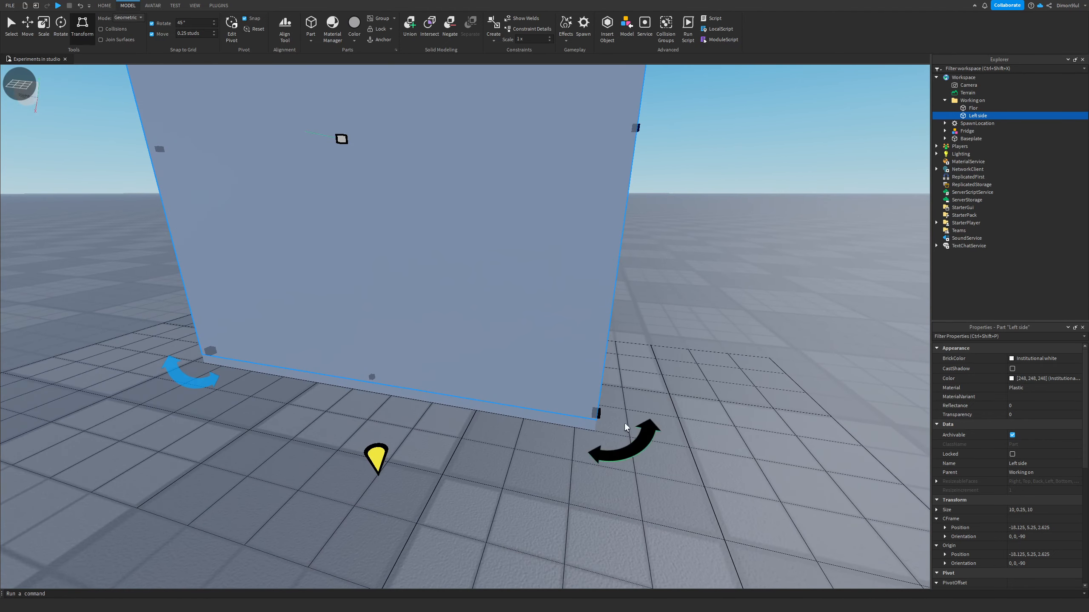
key("s")
key("d")
key("e")
right_click_drag(487, 135, 488, 135)
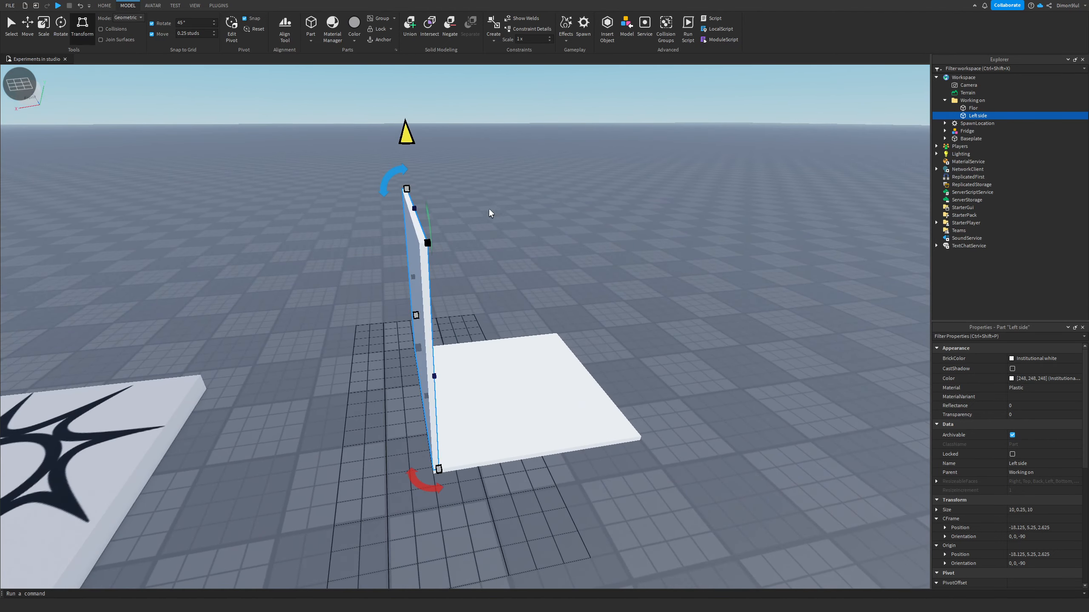
right_click_drag(429, 216, 478, 214)
left_click_drag(356, 203, 431, 196)
key("d")
right_click_drag(662, 190, 663, 190)
key("w")
key("s")
key("a")
key("w")
key("s")
key("q")
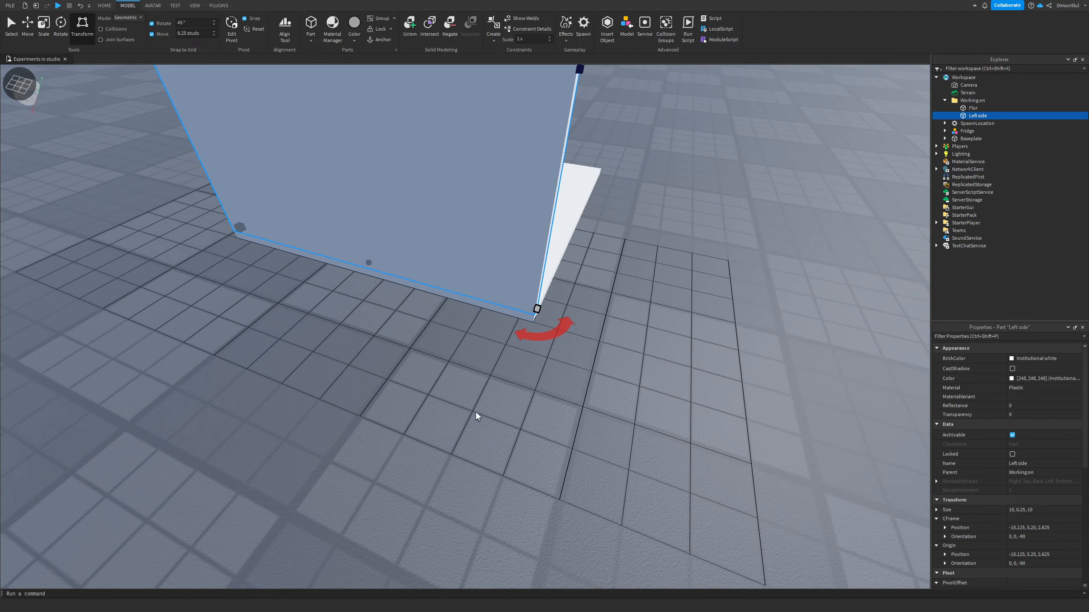
key("w")
key("d")
right_click_drag(489, 381, 490, 380)
key("a")
key("e")
key("w")
left_click(335, 288)
key("s")
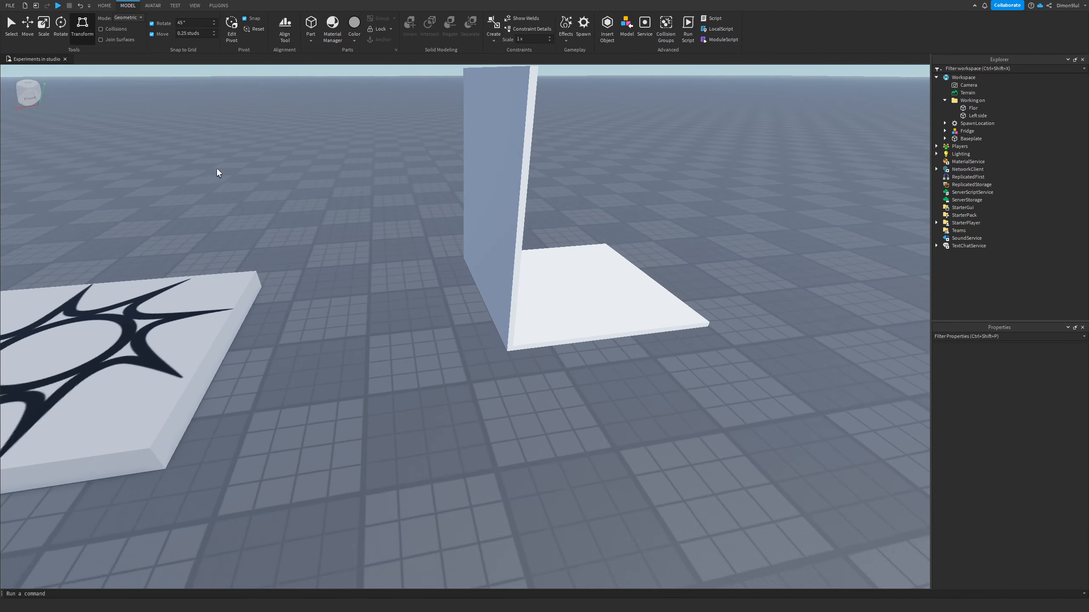
Step: Insert a new block part on the baseplate beside the floor
key("e")
key("w")
key("ctrl+1")
right_click_drag(318, 174, 276, 178)
key("s")
left_click(8, 32)
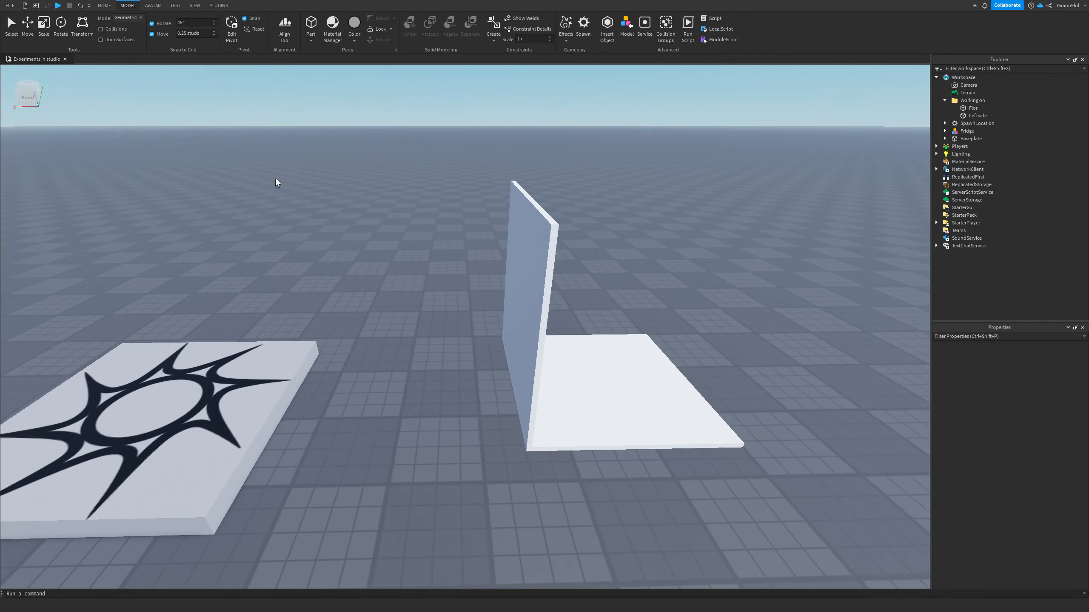
key("w")
key("d")
key("q")
key("e")
key("s")
key("q")
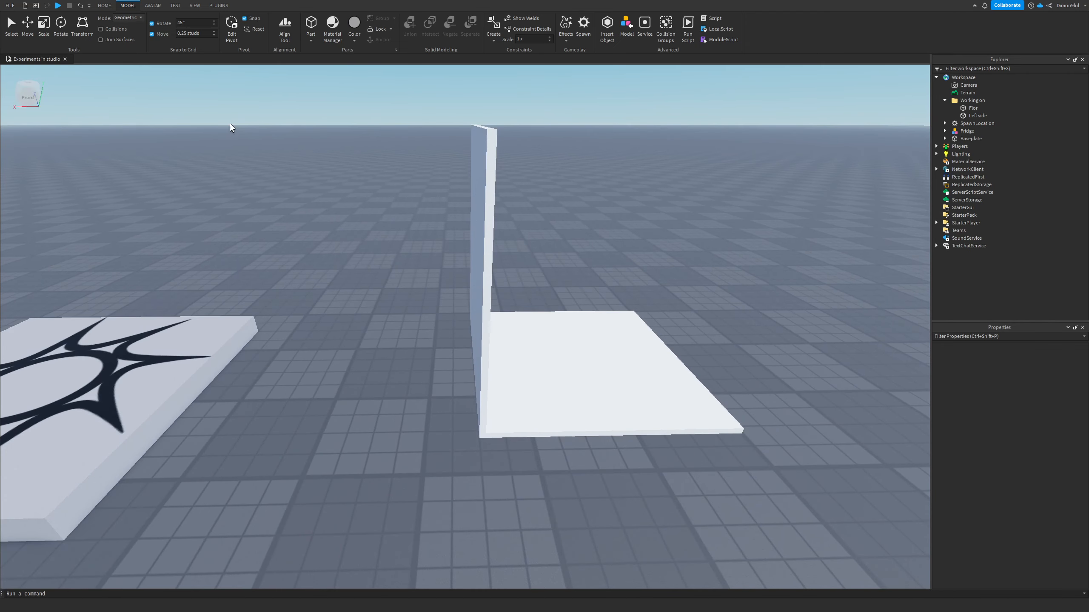
key("w")
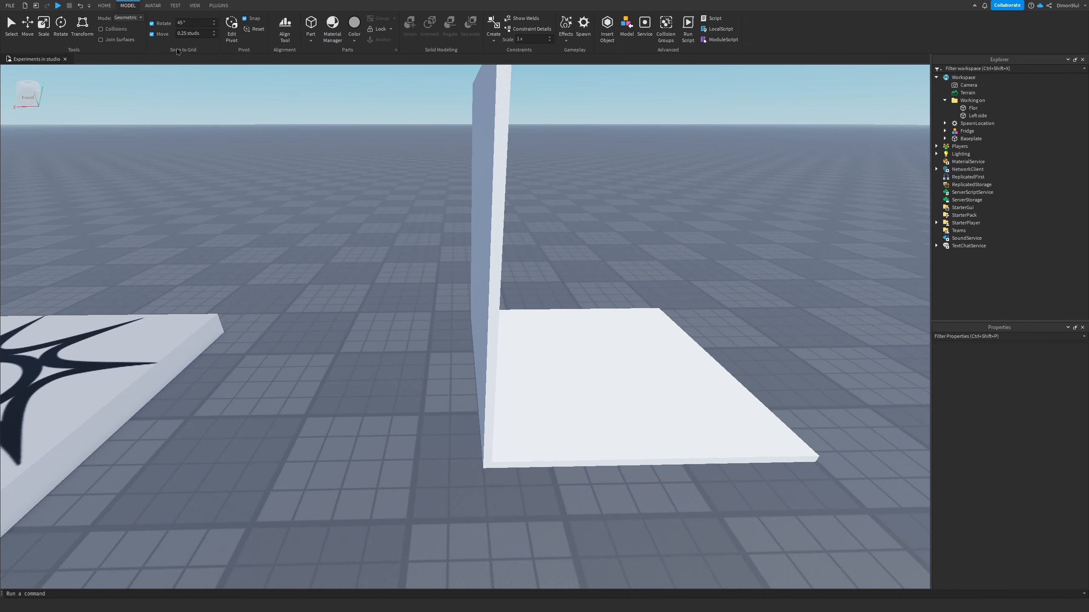
key("d")
right_click_drag(234, 144, 234, 144)
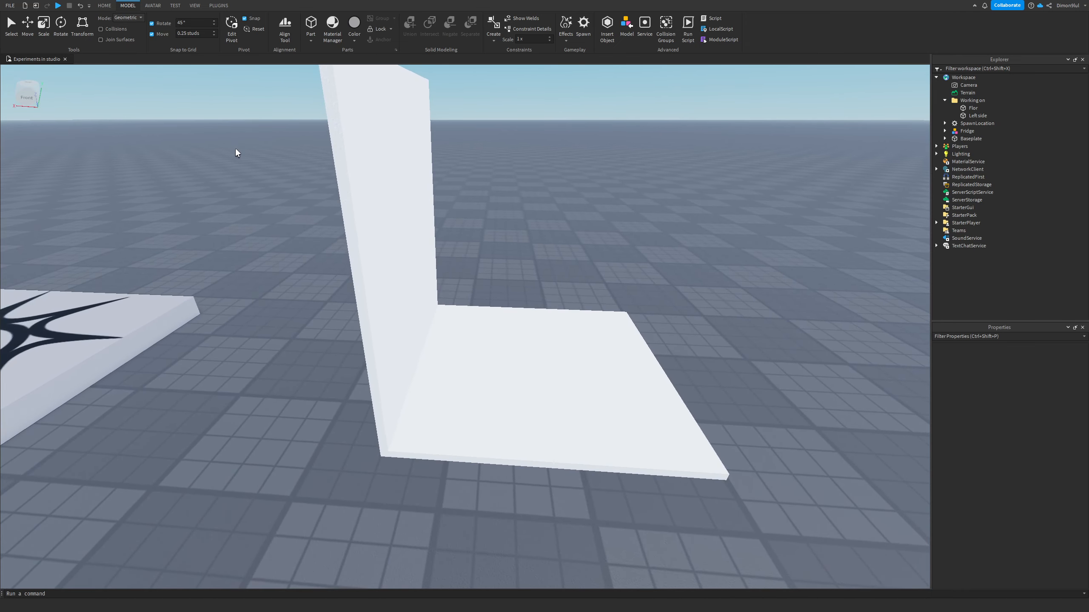
key("s")
right_click_drag(555, 270, 605, 295)
key("w")
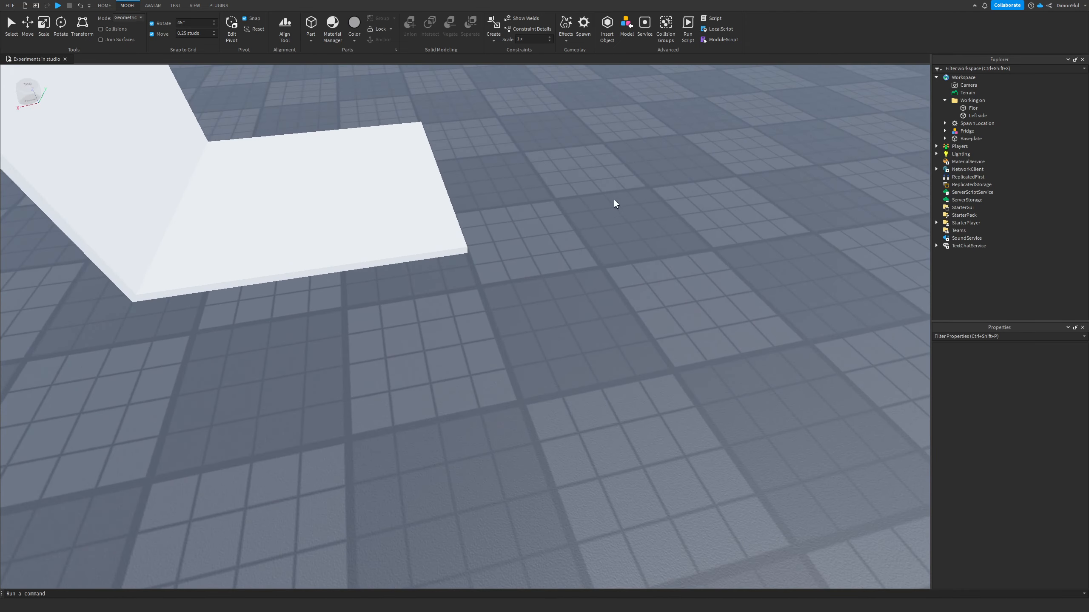
key("d")
right_click_drag(614, 200, 468, 158)
left_click(310, 25)
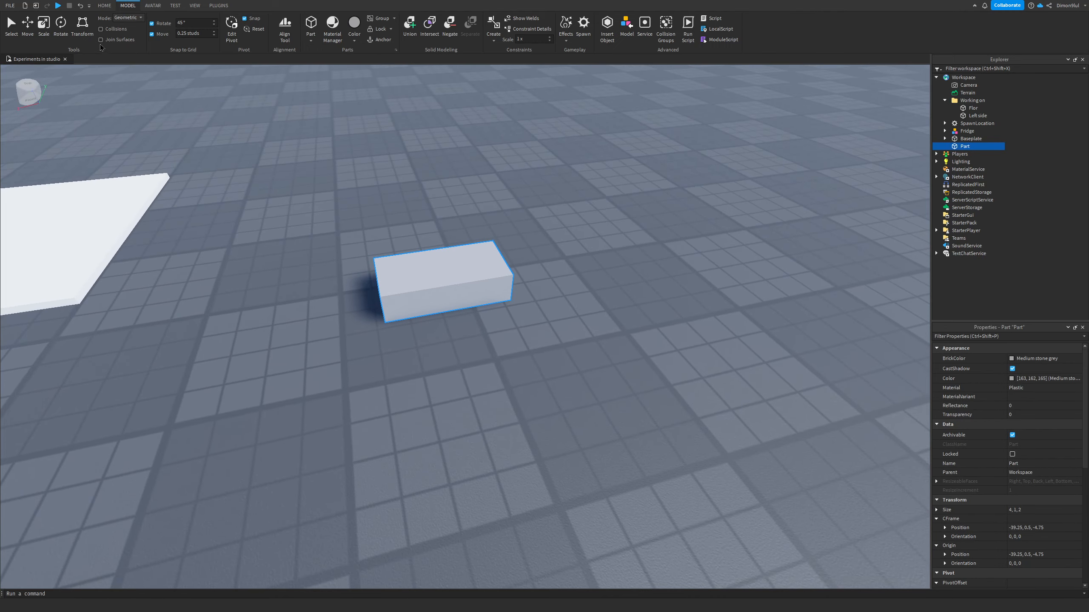
Step: Switch to the Move tool and set the move snap increment to 1 stud
left_click(24, 28)
right_click_drag(300, 126, 299, 127)
key("w")
key("s")
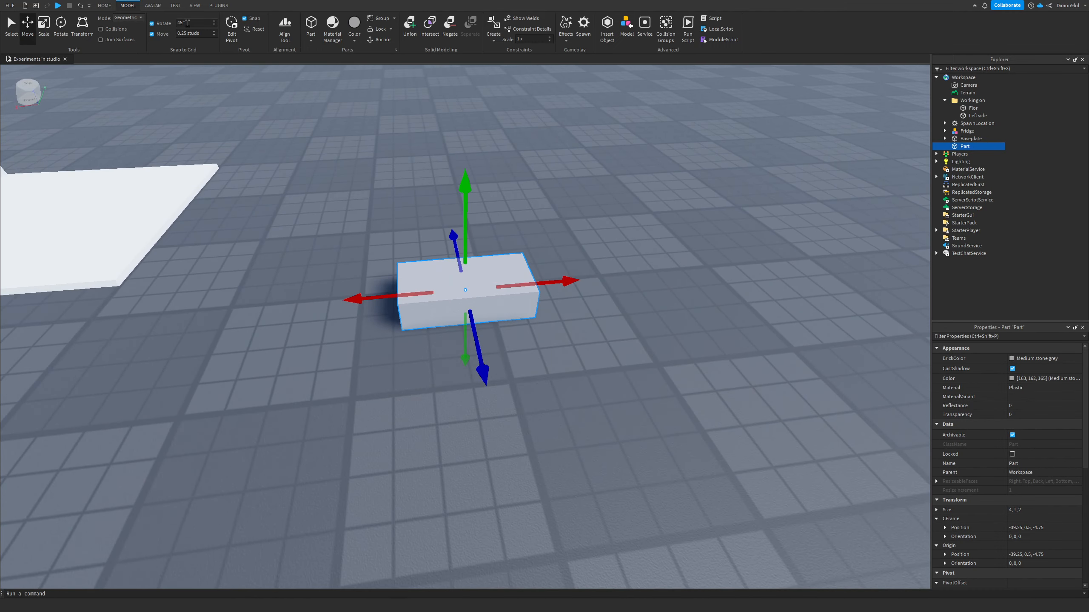
right_click_drag(372, 137, 372, 137)
key("d")
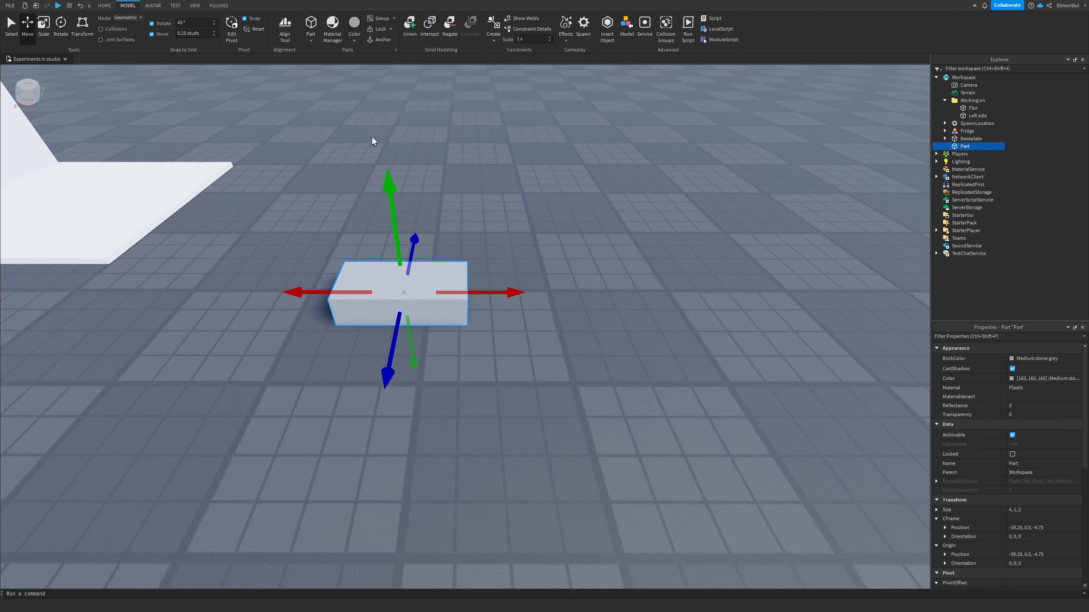
key("a")
key("w")
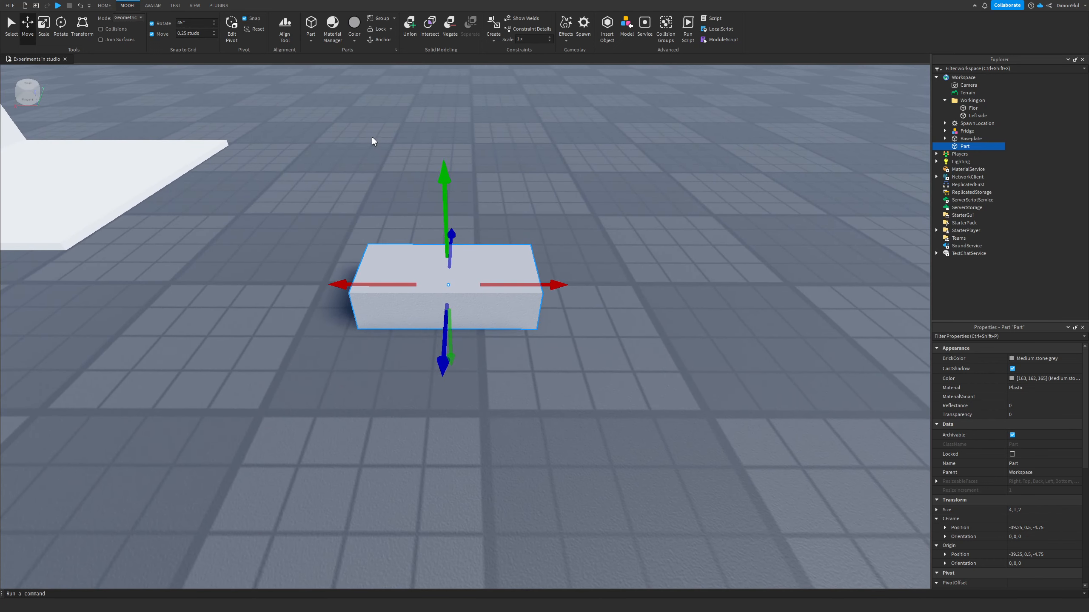
key("s")
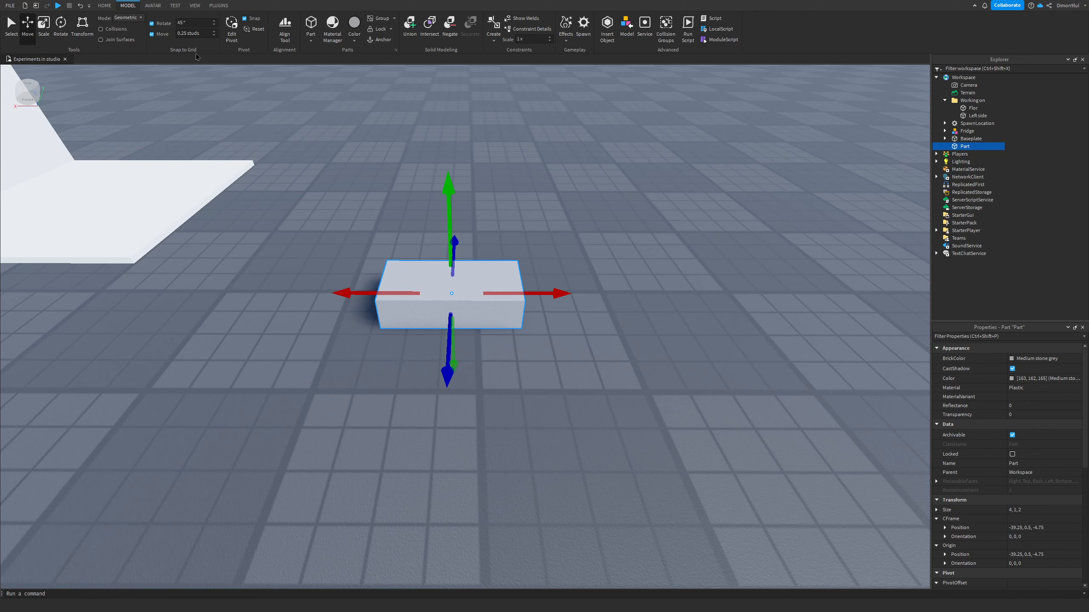
left_click(201, 33)
key("w")
right_click_drag(322, 111, 322, 111)
right_click_drag(515, 238, 516, 237)
scroll(516, 238, "up", 5)
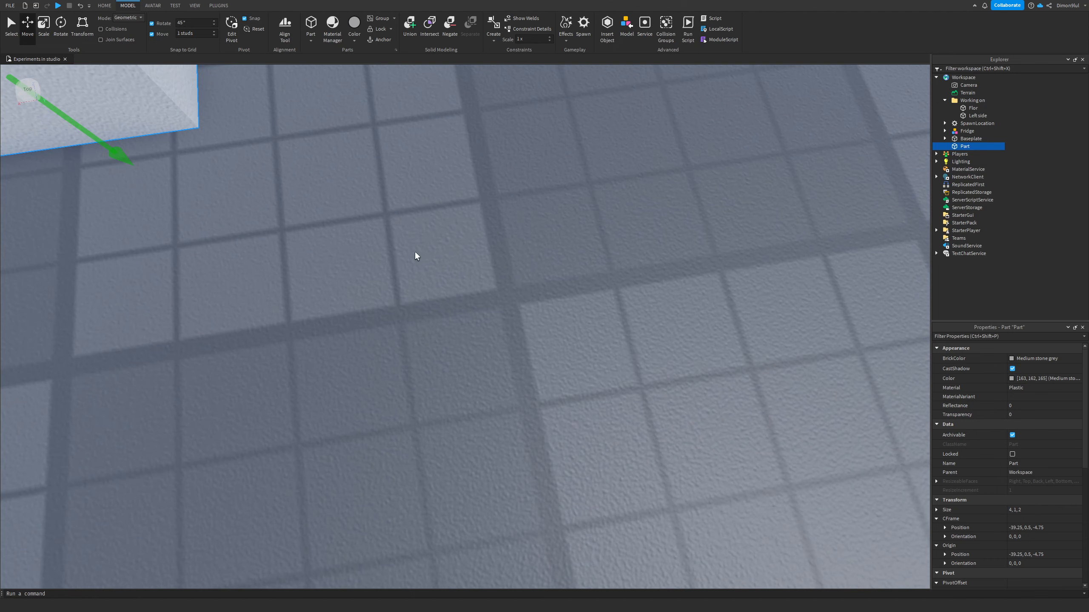
key("f")
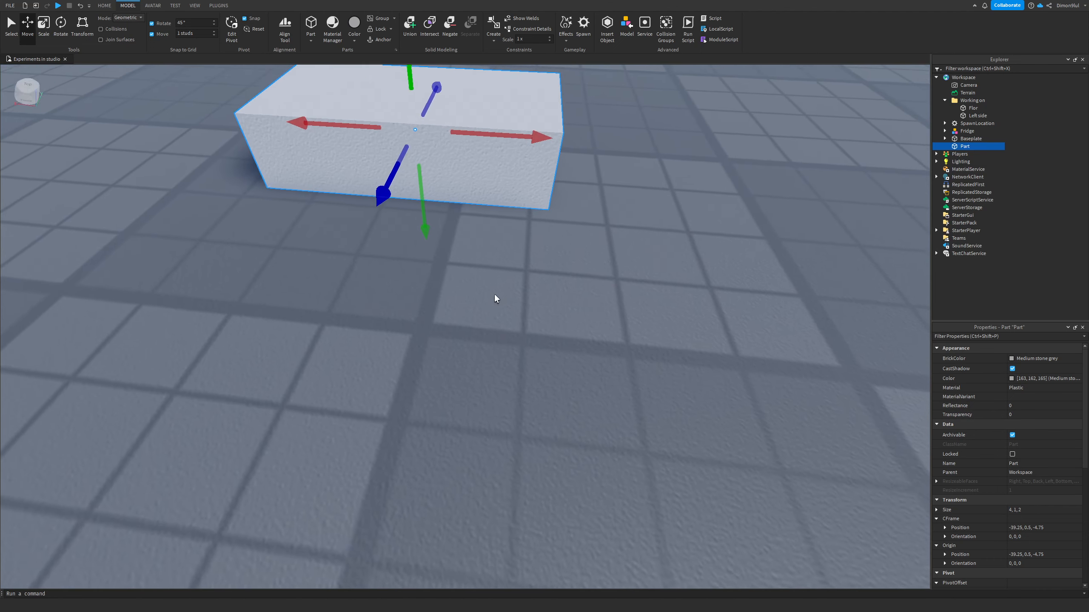
scroll(494, 299, "down", 2)
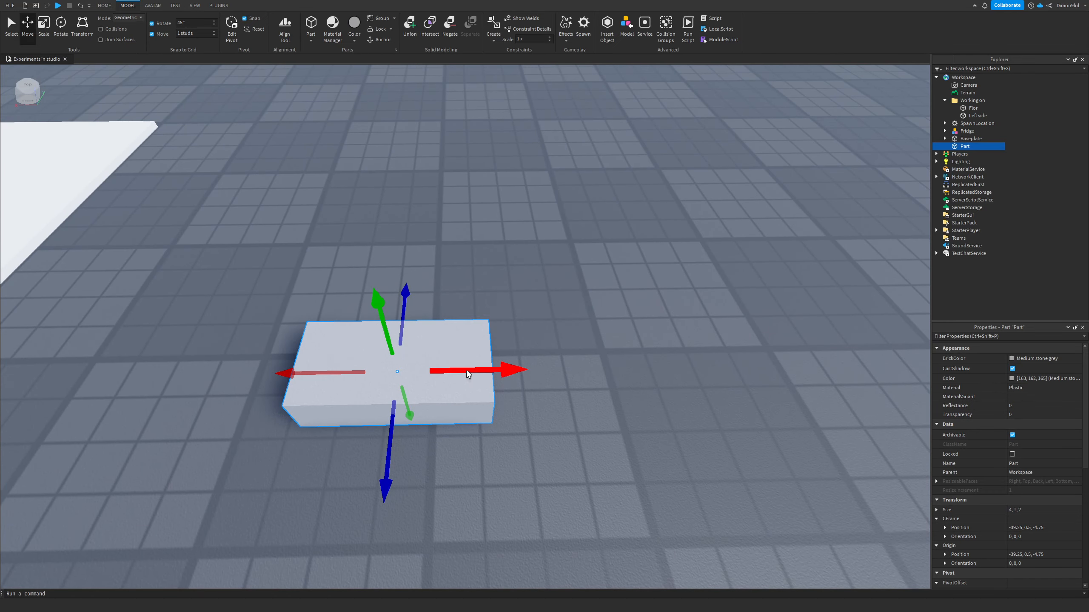
Step: Move the new block part one stud along the X axis, keeping it on the ground
left_click_drag(466, 369, 705, 370)
right_click_drag(593, 350, 571, 351)
left_click_drag(571, 354, 584, 200)
left_click_drag(493, 283, 247, 332)
right_click_drag(604, 361, 585, 364)
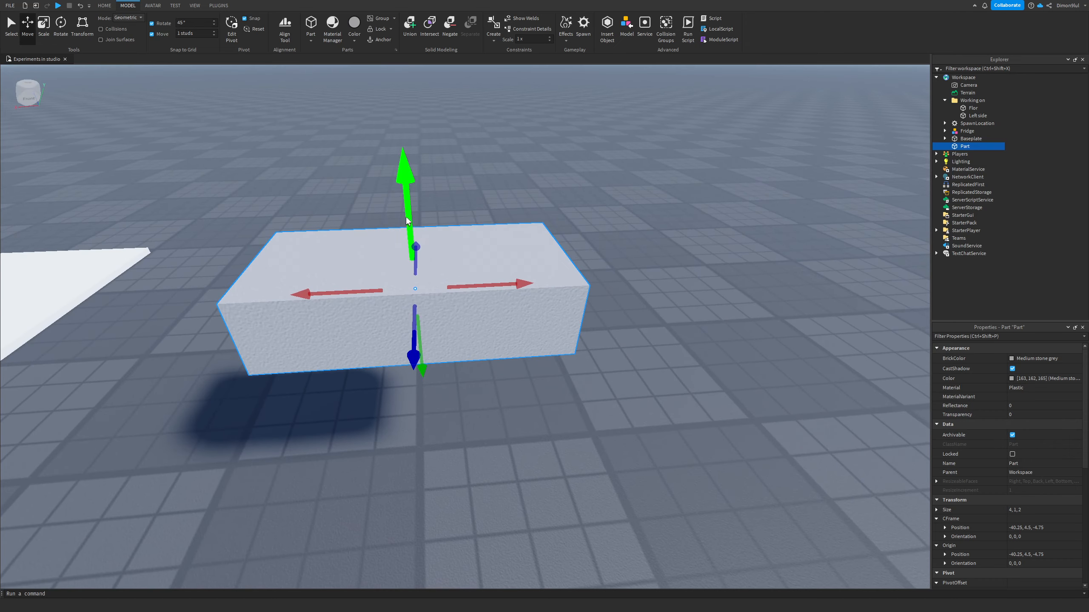
left_click_drag(404, 217, 422, 413)
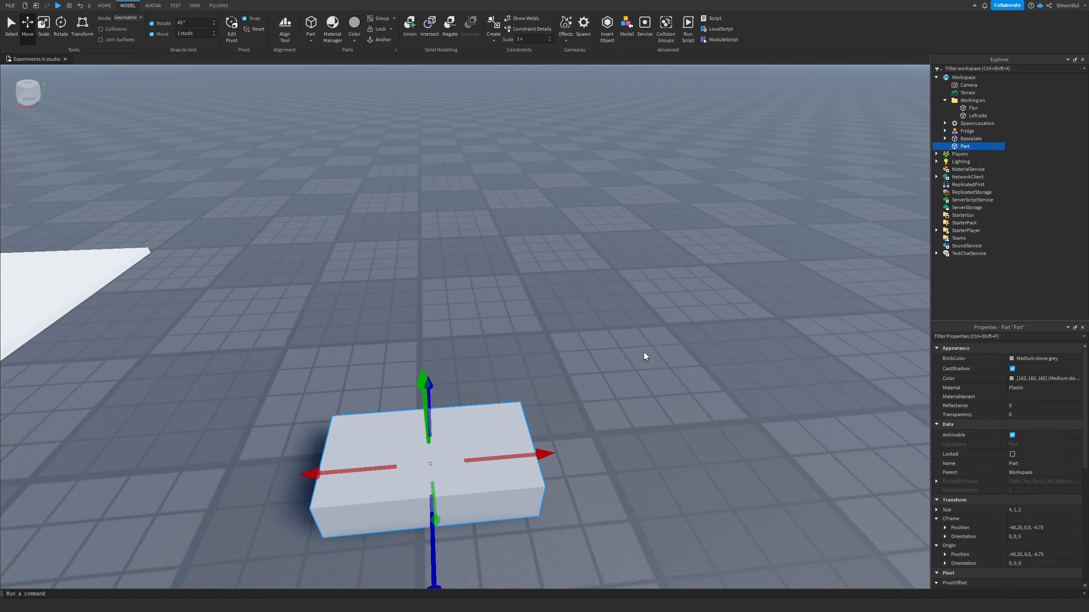
Step: Switch to the Rotate tool and set the rotation snap increment to 45 degrees
left_click(191, 22)
type("10")
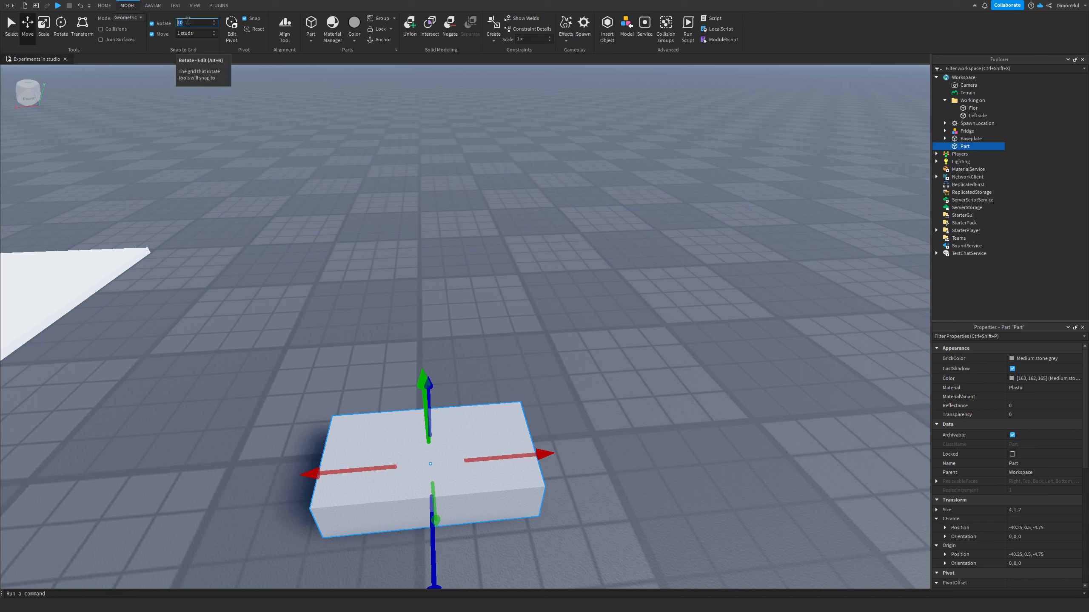
left_click(63, 24)
right_click_drag(304, 170, 304, 170)
mouse_move(419, 267)
left_mouse_down()
mouse_move(377, 319)
mouse_move(418, 266)
left_mouse_up()
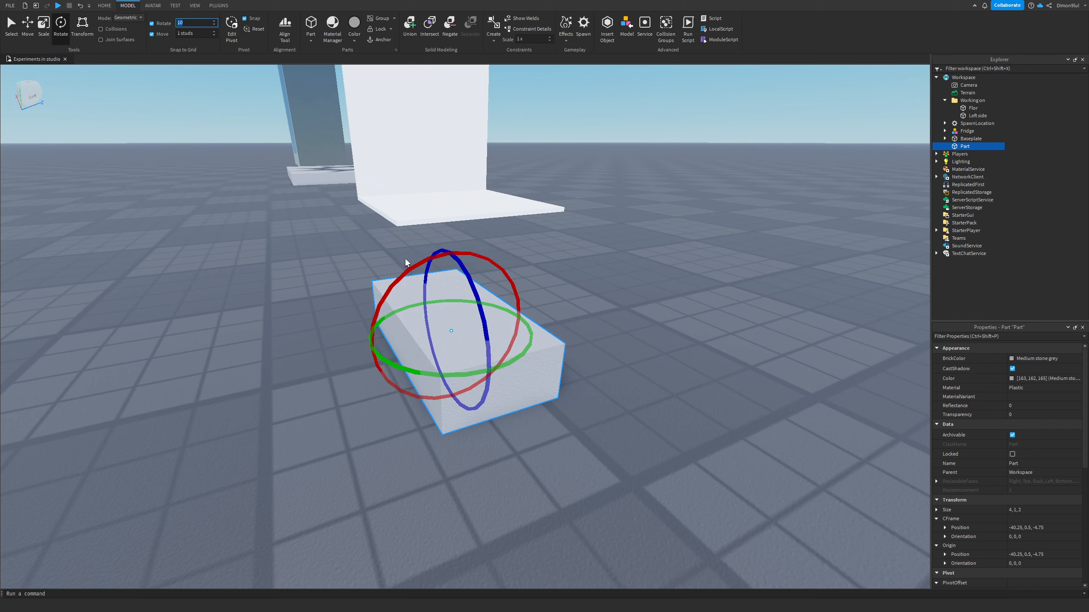
mouse_move(419, 269)
left_mouse_down()
mouse_move(398, 288)
mouse_move(386, 366)
mouse_move(379, 323)
mouse_move(422, 278)
left_mouse_up()
left_click(197, 22)
mouse_move(394, 284)
left_mouse_down()
mouse_move(431, 257)
mouse_move(392, 283)
left_mouse_up()
left_click(202, 22)
type("45")
right_click_drag(190, 320, 191, 319)
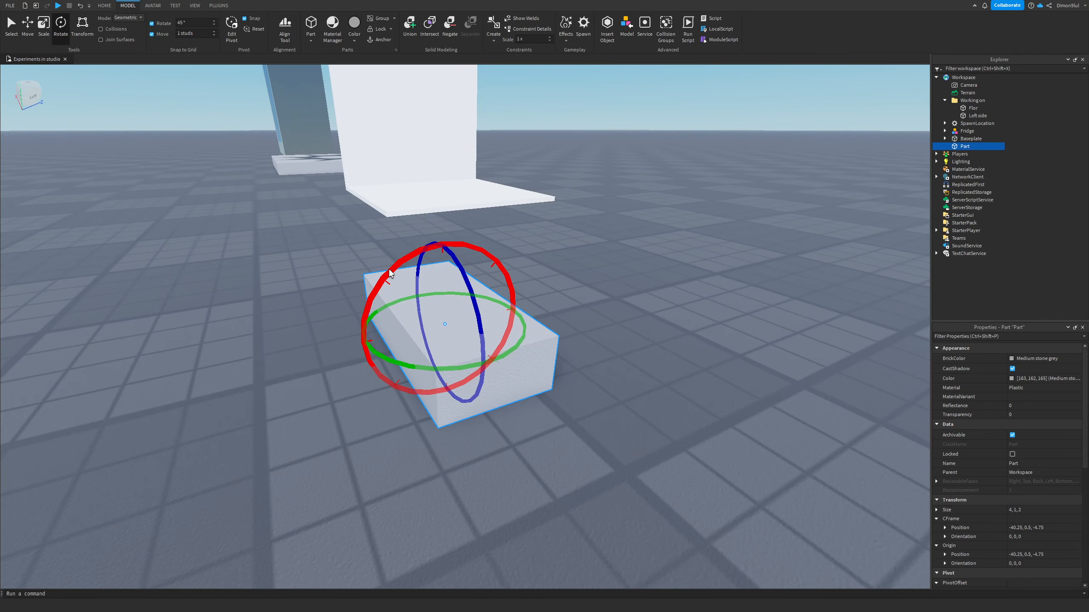
Step: Try to rotate the new block part with the rotation rings
mouse_move(389, 269)
left_mouse_down()
mouse_move(508, 247)
mouse_move(369, 265)
left_mouse_up()
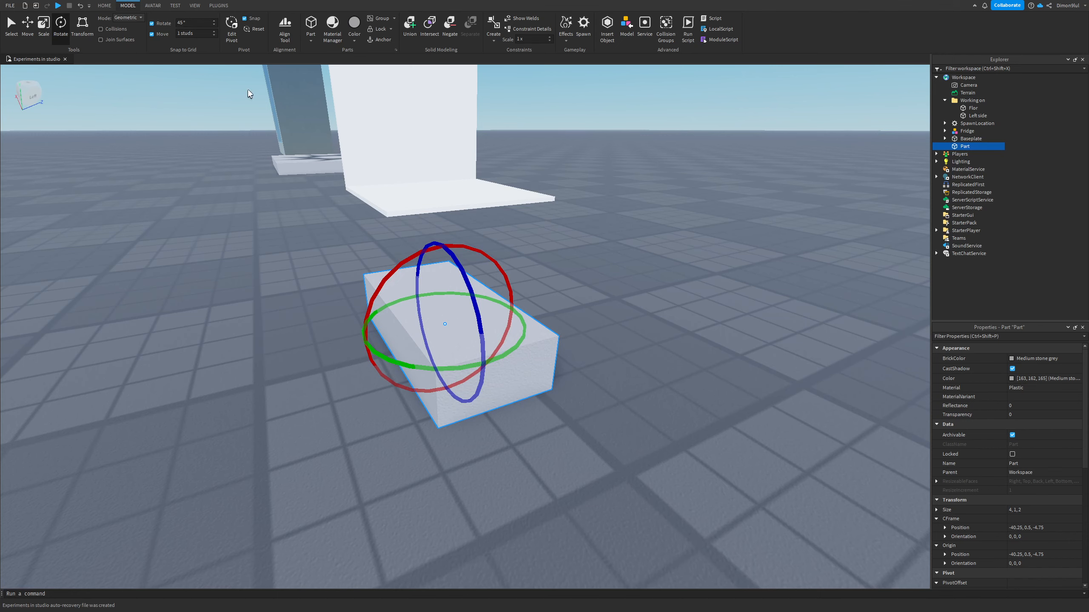
left_click_drag(386, 274, 364, 306)
right_click_drag(343, 287, 213, 61)
key("a")
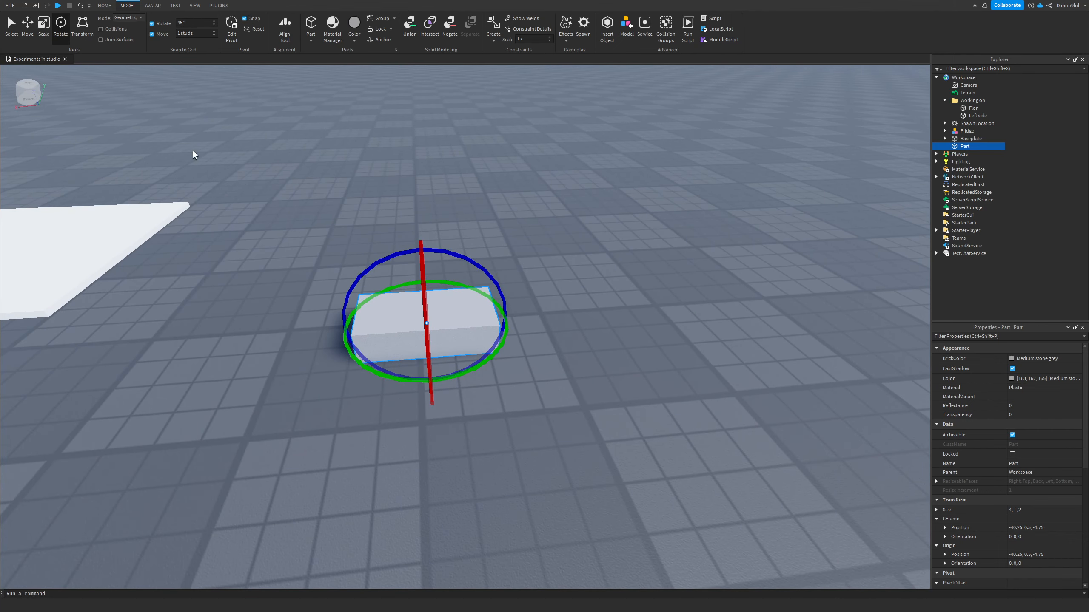
Step: Move the block part a few studs along the X and Z axes with the Move tool
left_click(27, 24)
left_click_drag(487, 318, 446, 289)
scroll(538, 259, "up", 2)
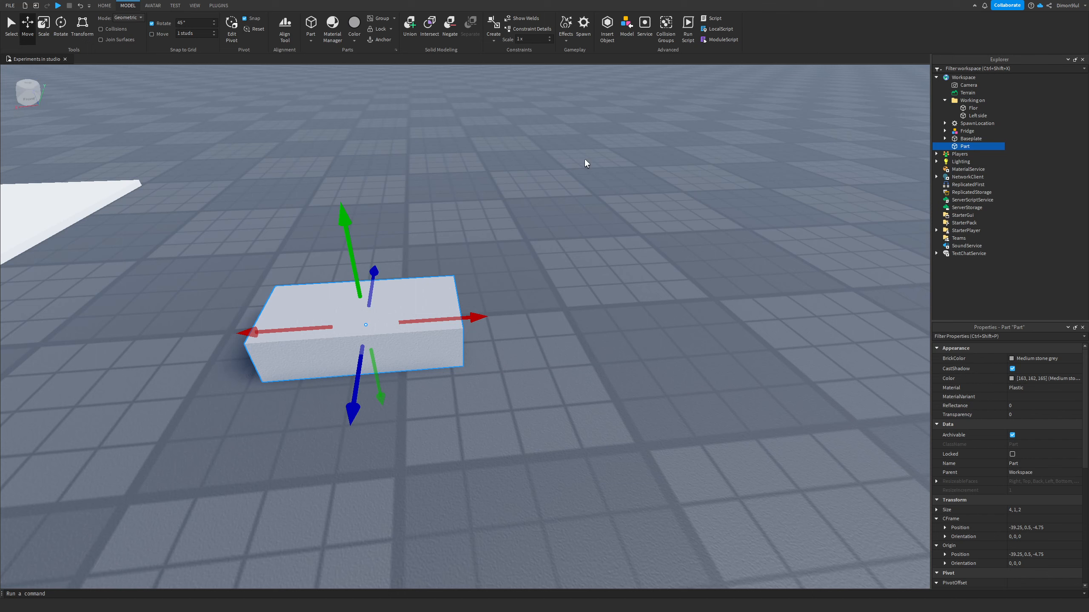
left_click_drag(454, 320, 540, 315)
left_click_drag(565, 377, 543, 328)
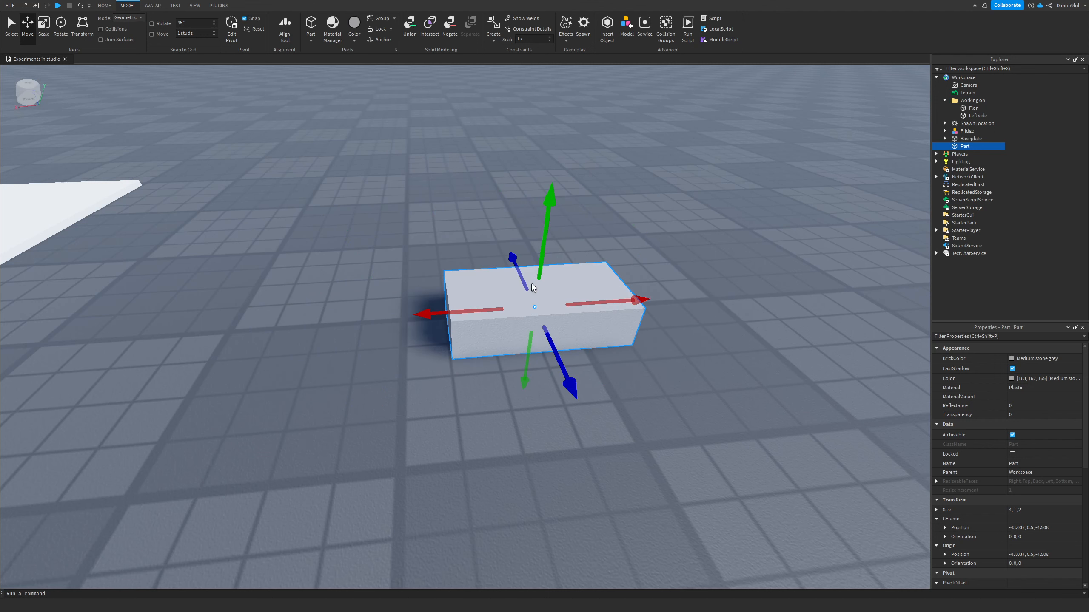
Step: Rotate the block part, deselect it, and undo the last three changes
left_click(60, 26)
left_click_drag(493, 252, 472, 243)
left_click(369, 232)
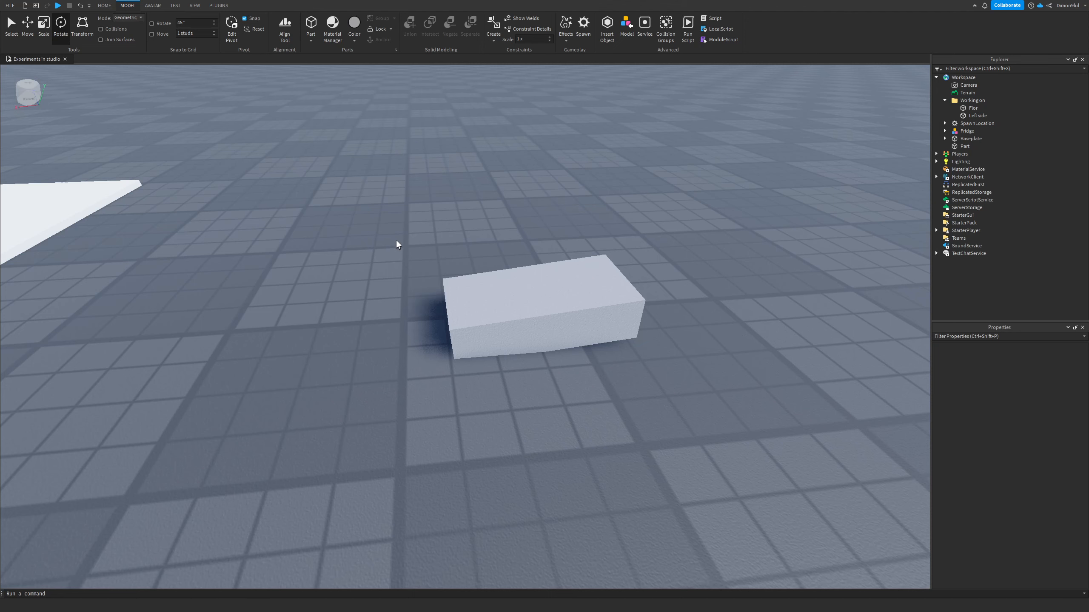
key("ctrl+z")
key("ctrl+z")
key("ctrl+z")
Step: Select the block part and delete it
right_click_drag(396, 241, 396, 241)
key("d")
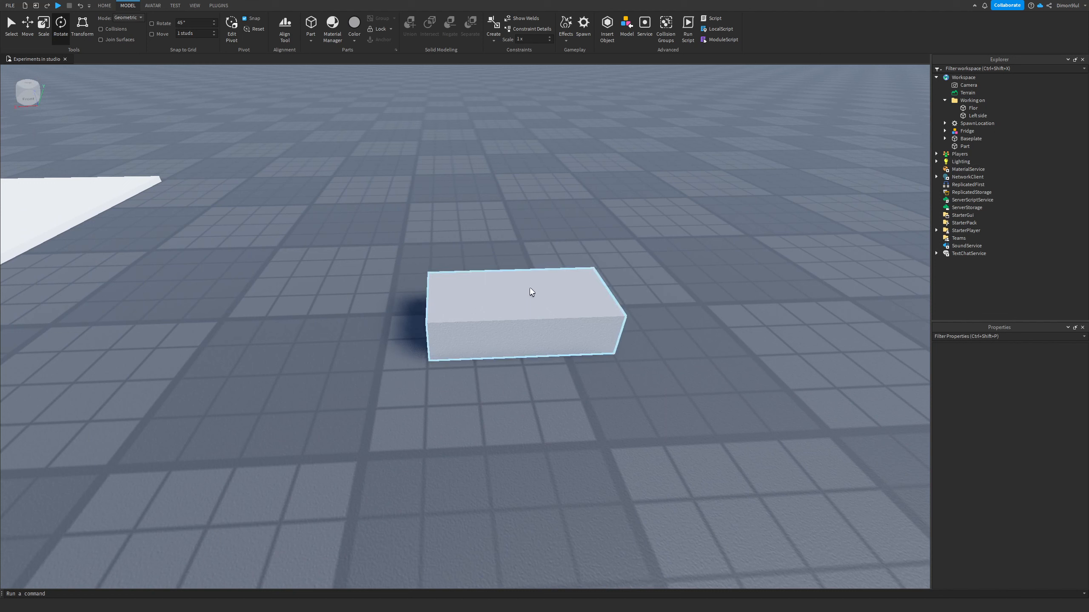
left_click(527, 301)
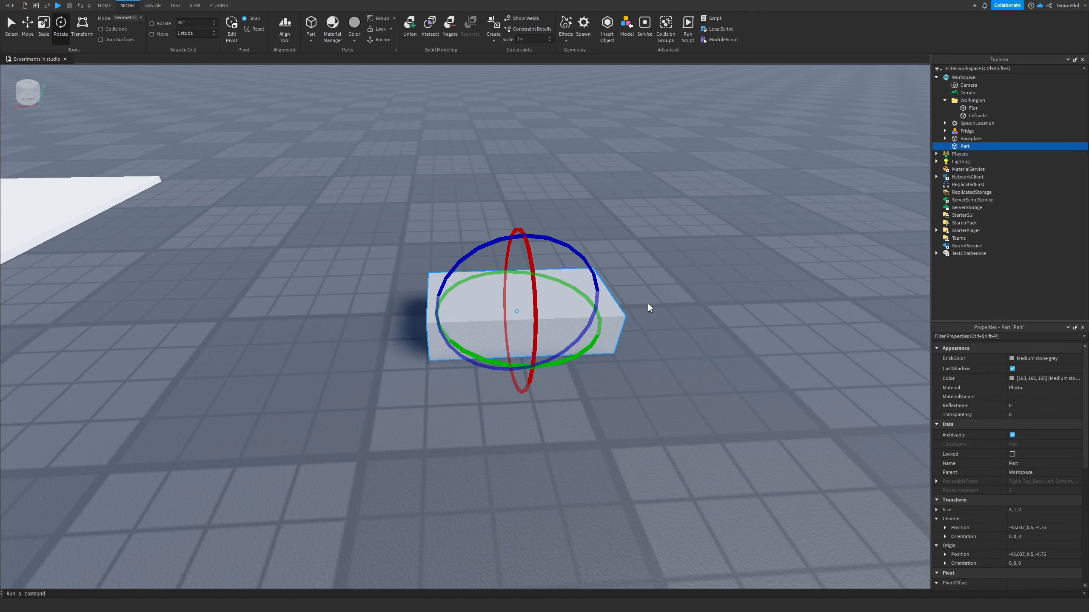
key("Delete")
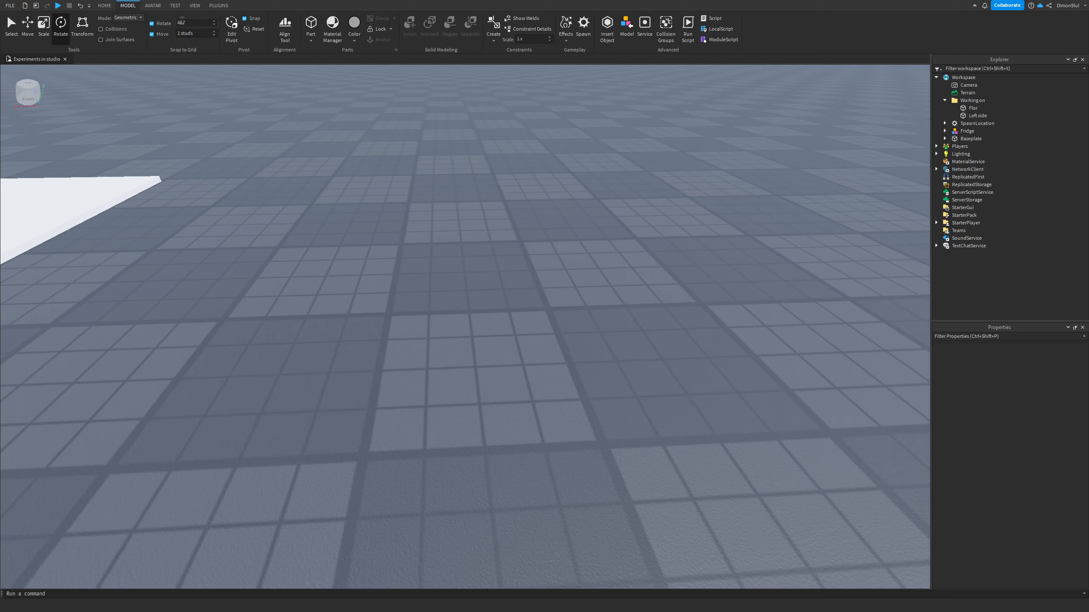
Step: Set the move snap increment to 0.25 studs and bring the floor and walls back into view
left_click(200, 33)
right_click_drag(378, 151, 380, 151)
key("w")
key("a")
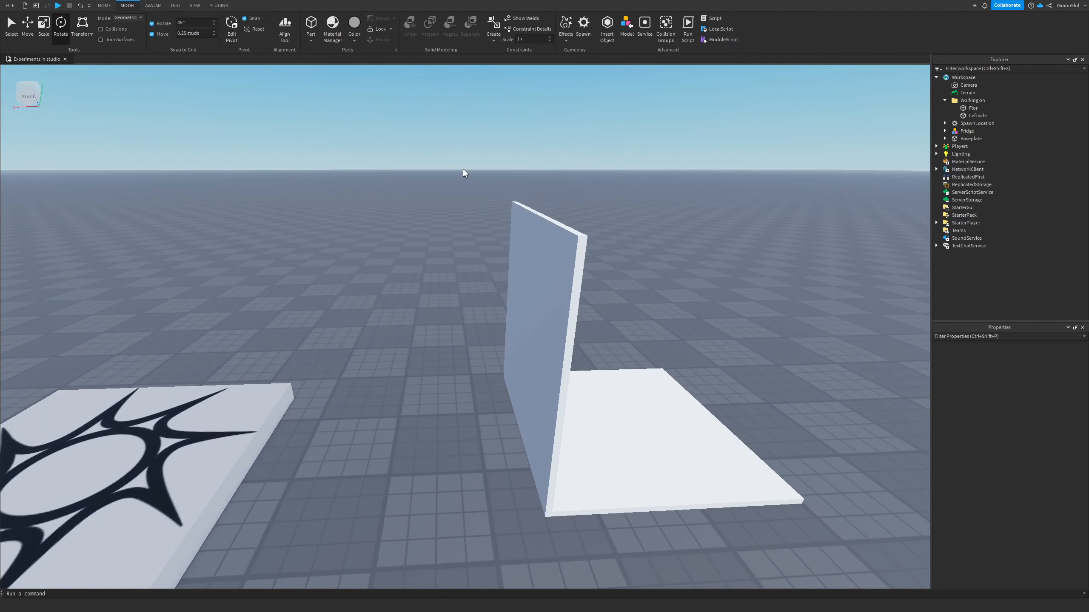
key("d")
right_click_drag(543, 234, 543, 234)
key("w")
key("d")
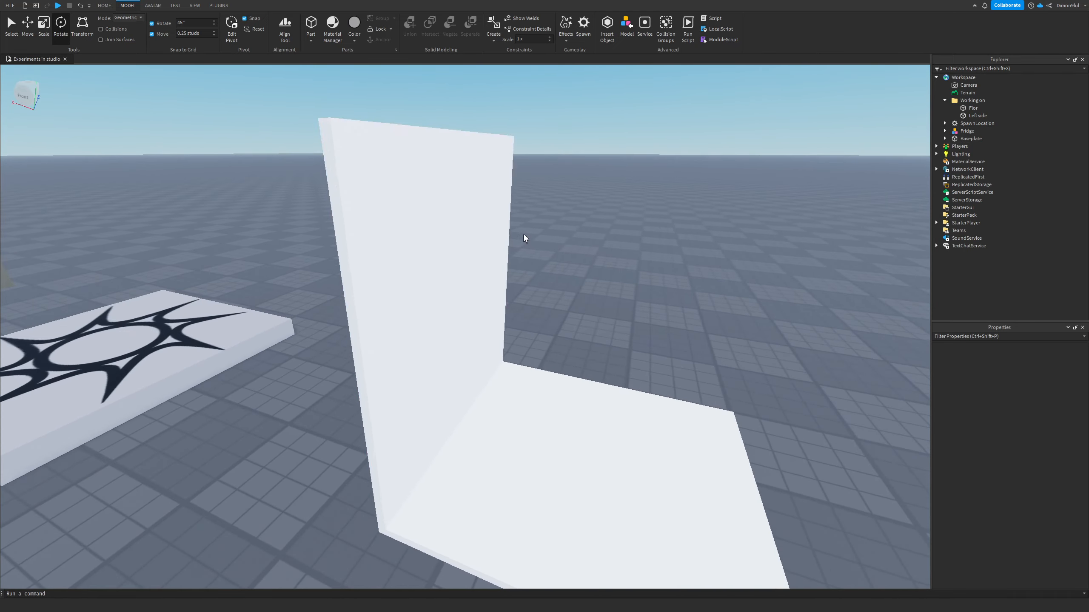
Step: Select the Left side wall and scale it down to about 8 studs tall
left_click(452, 260)
key("f")
key("ctrl+2")
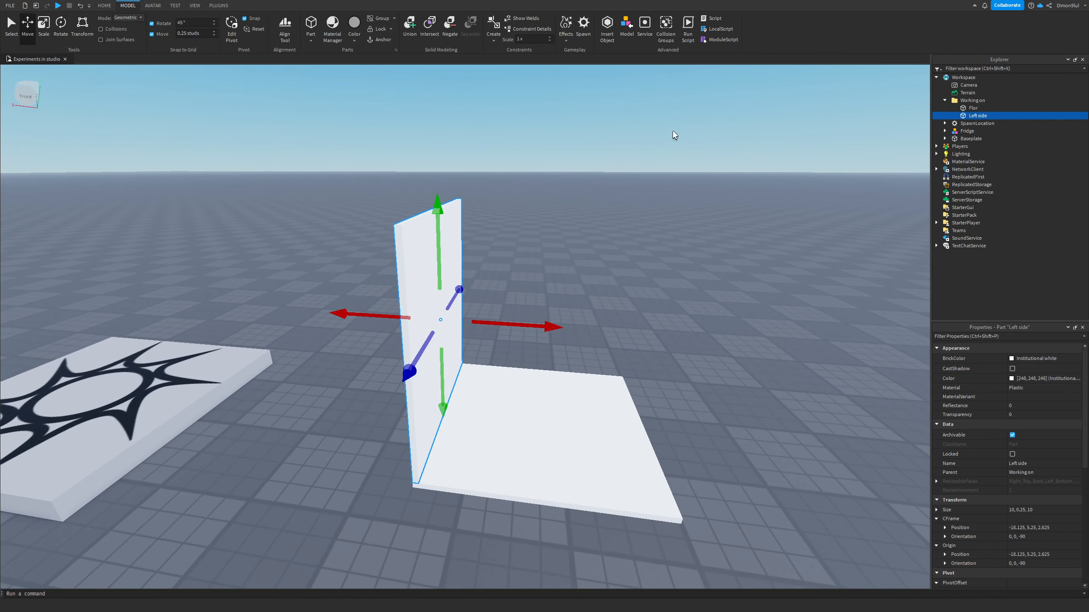
right_click_drag(674, 242, 673, 242)
key("w")
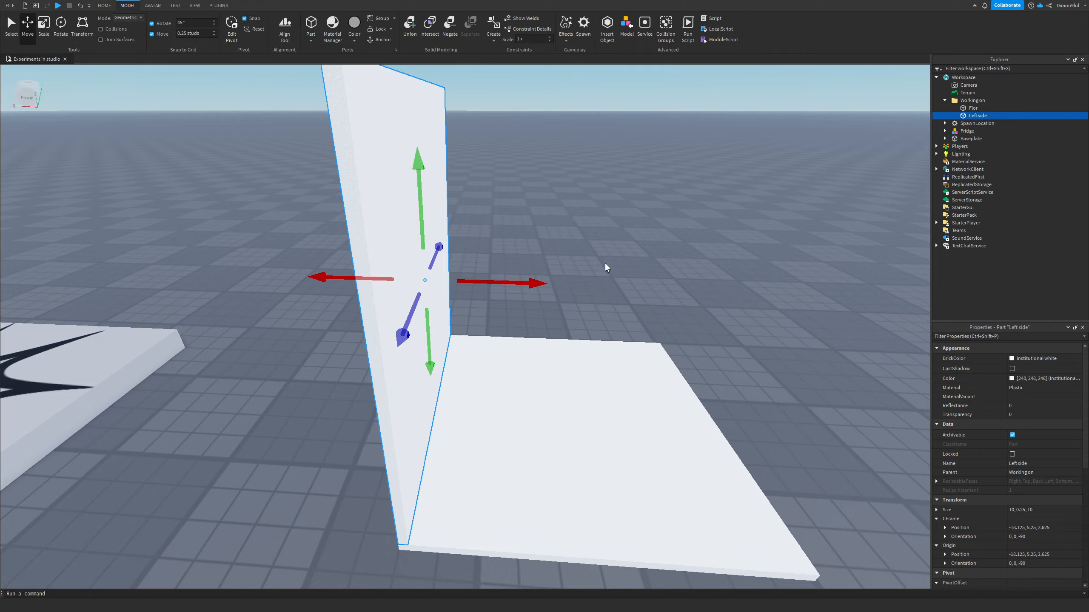
key("a")
right_click_drag(499, 177, 499, 177)
key("w")
left_click(42, 23)
right_click_drag(223, 109, 222, 109)
key("a")
key("d")
key("s")
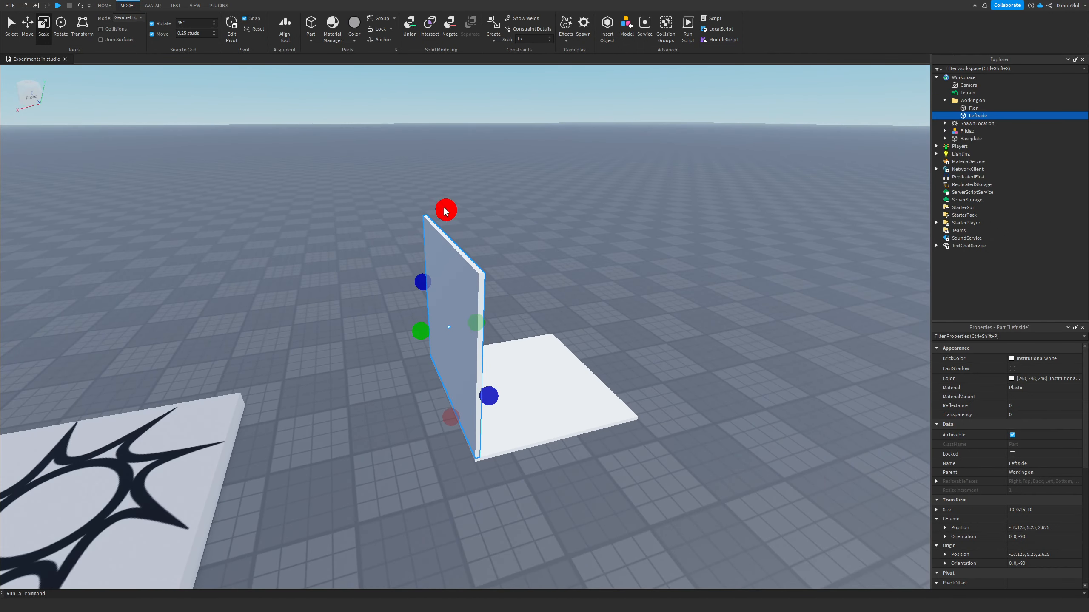
left_click_drag(445, 211, 451, 296)
right_click_drag(643, 260, 643, 260)
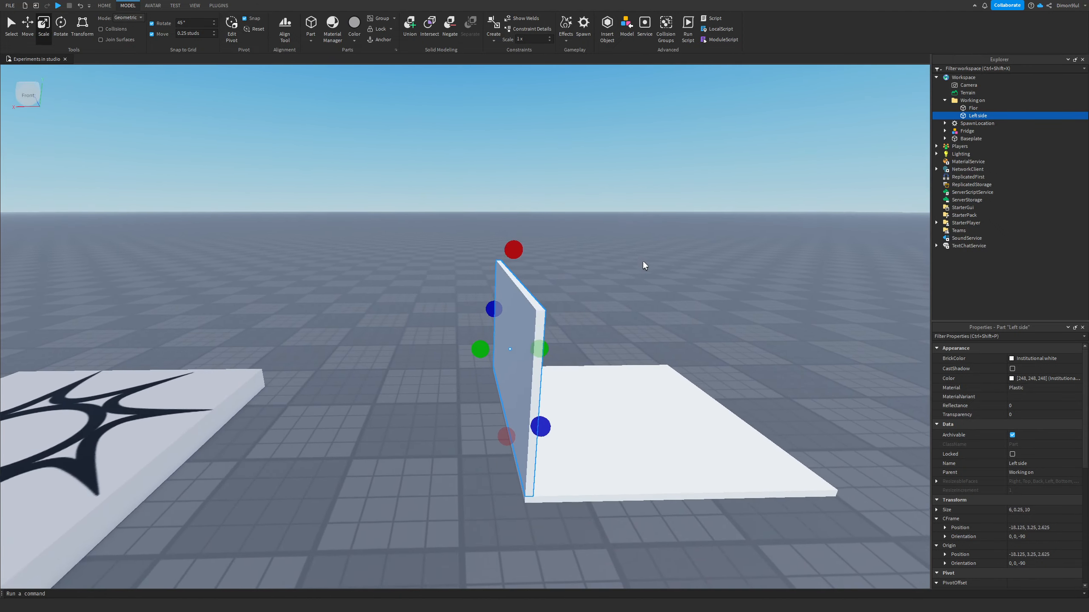
key("d")
left_click_drag(414, 246, 410, 161)
right_click_drag(560, 181, 595, 209)
key("d")
key("a")
left_click(595, 209)
key("a")
key("d")
key("a")
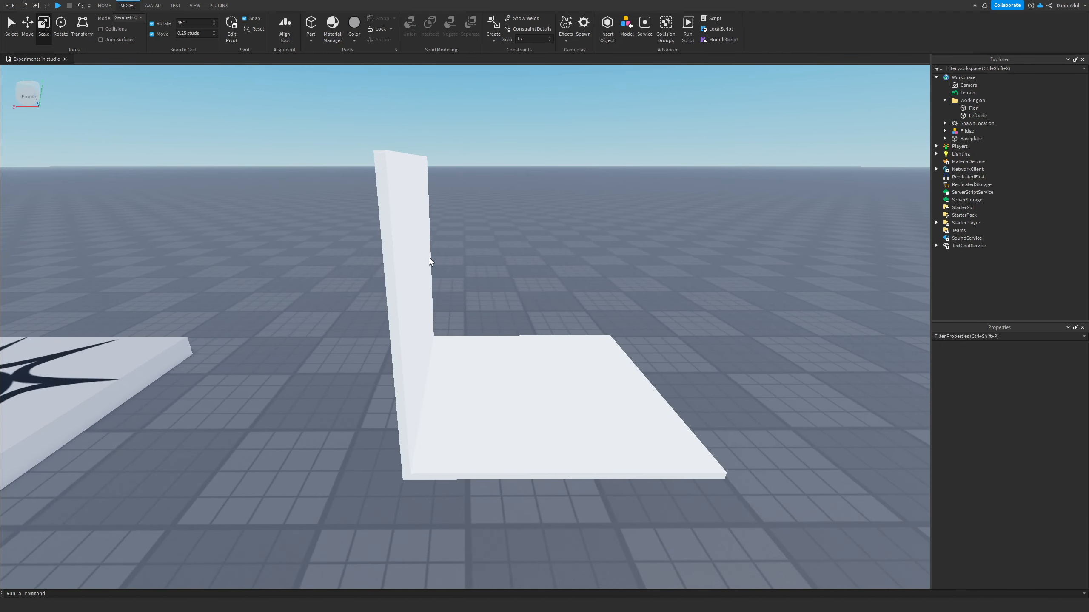
left_click(432, 257)
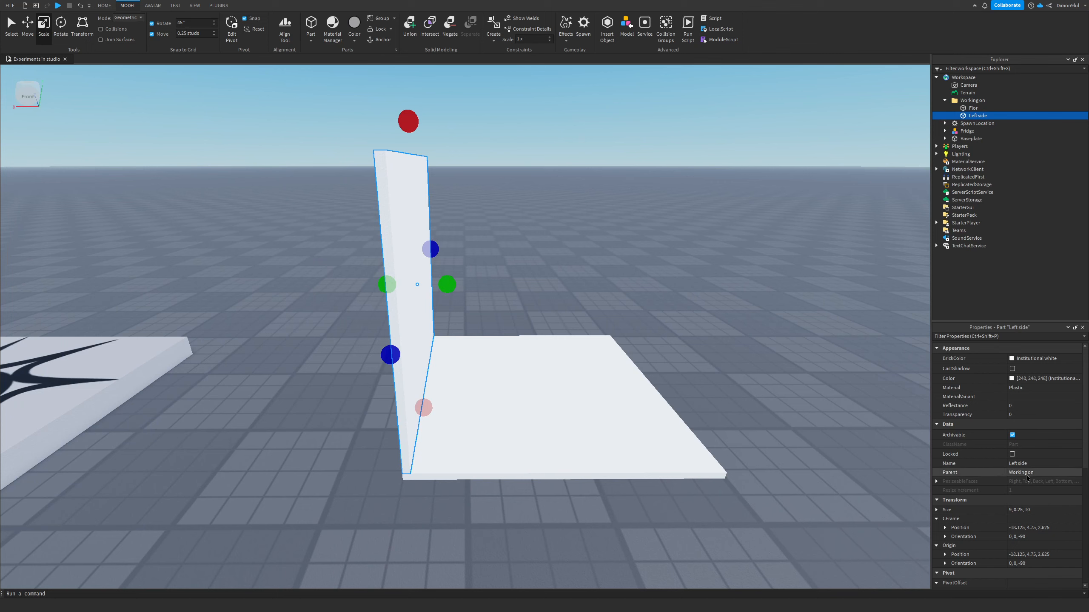
Step: Rename the wall Lower Left side, then restore its name to Left side
left_click(1011, 463)
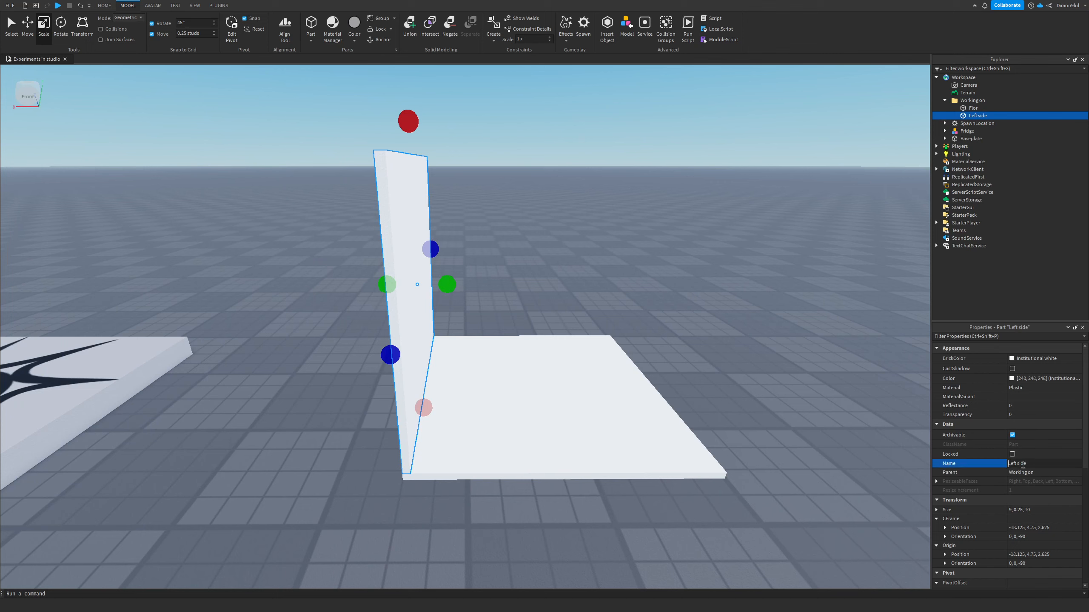
type("Low")
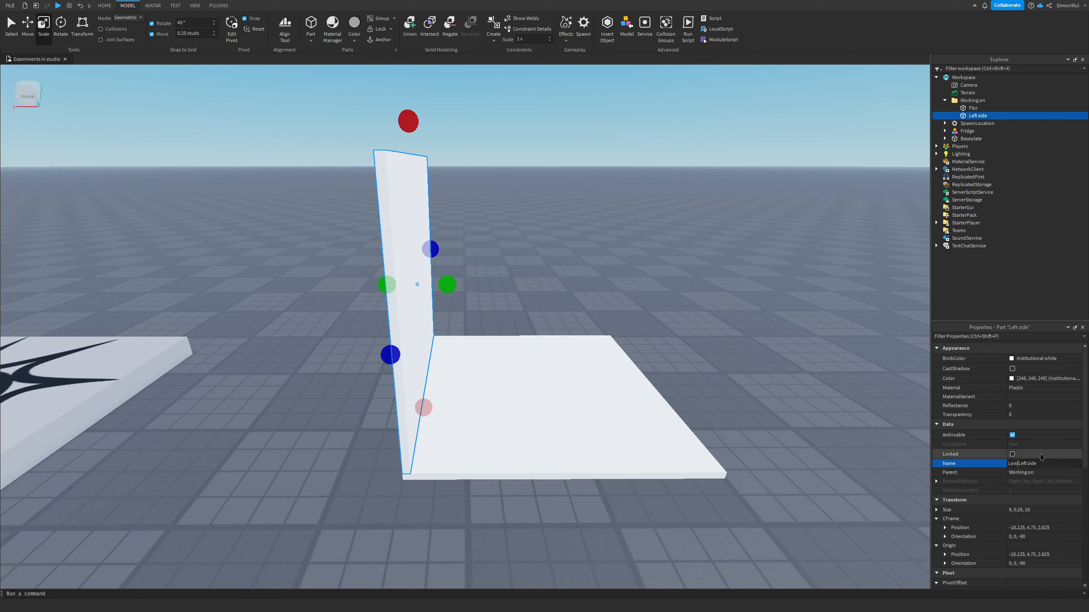
type("er")
key("Return")
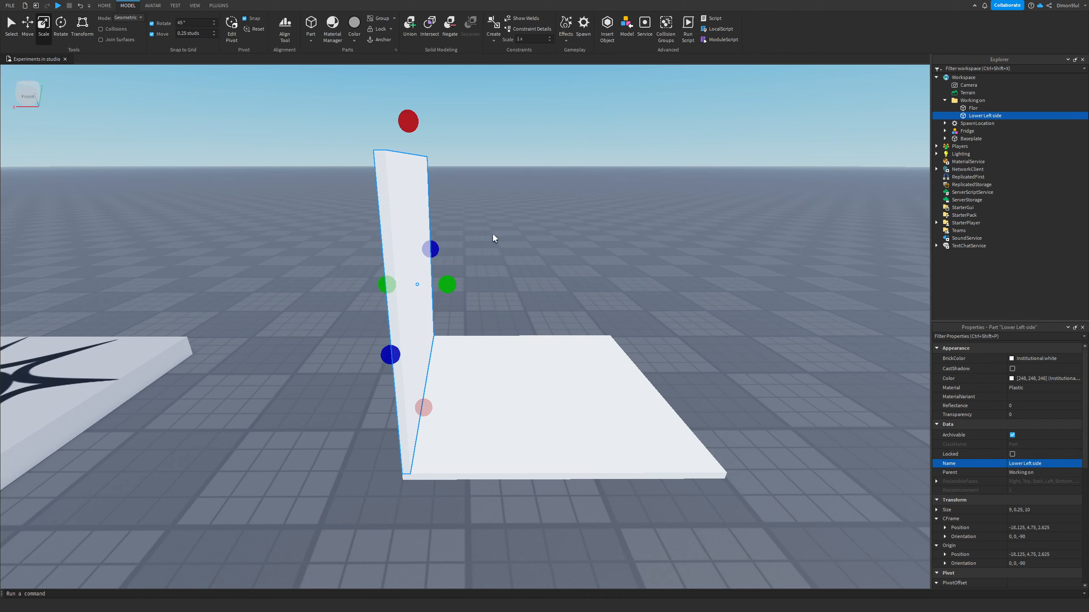
double_click(1027, 466)
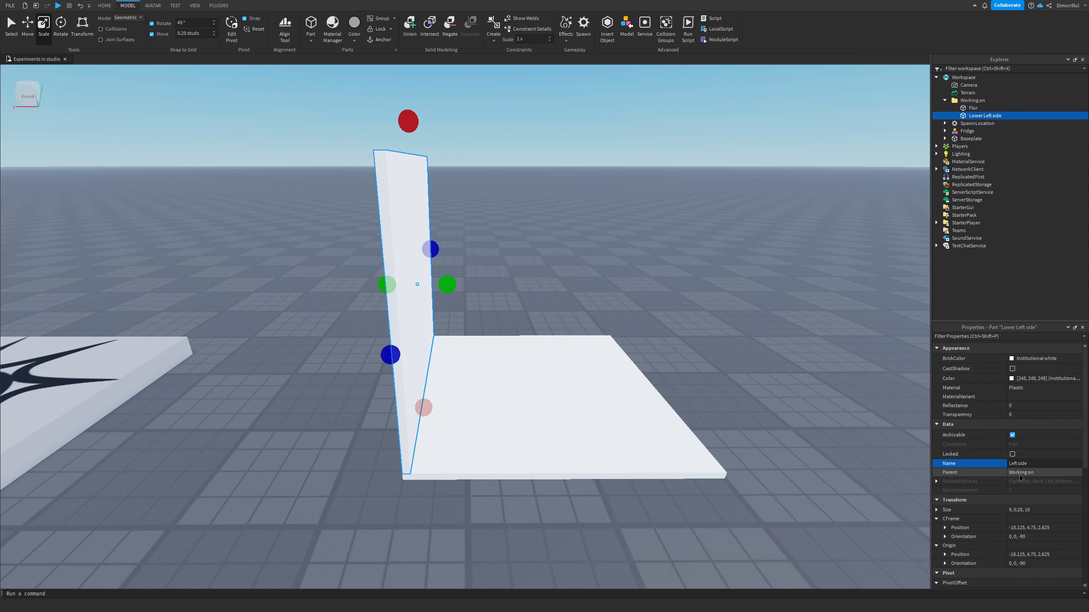
key("Return")
Step: Scale the Left side wall up to about 16 studs tall and switch to the Move tool
right_click_drag(505, 417, 496, 402)
key("e")
left_click_drag(414, 349, 396, 123)
right_click_drag(609, 198, 619, 206)
key("s")
left_click(34, 32)
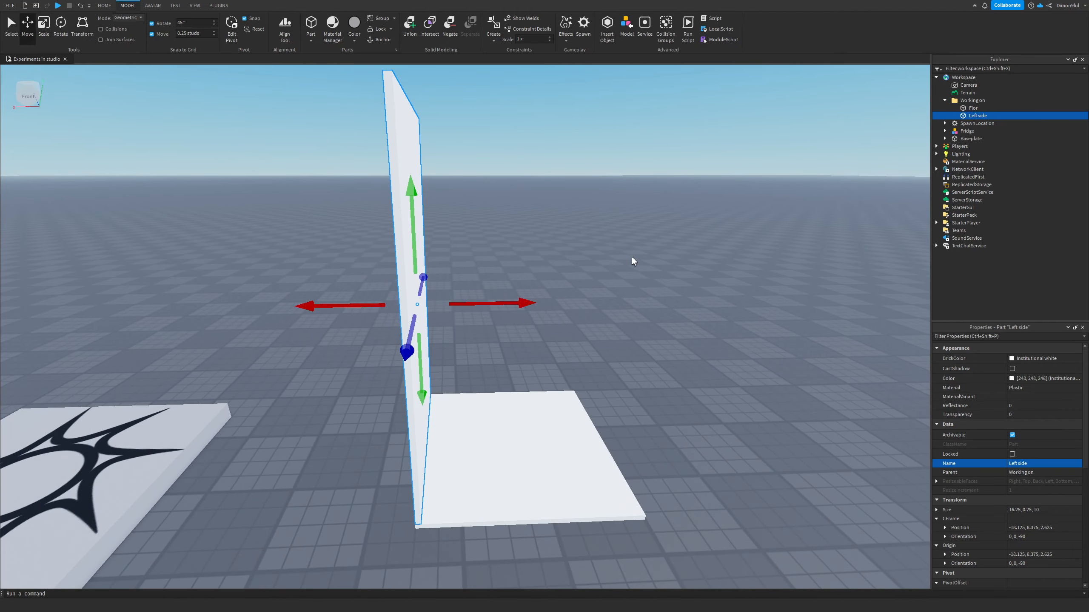
right_click_drag(631, 256, 624, 251)
key("d")
key("a")
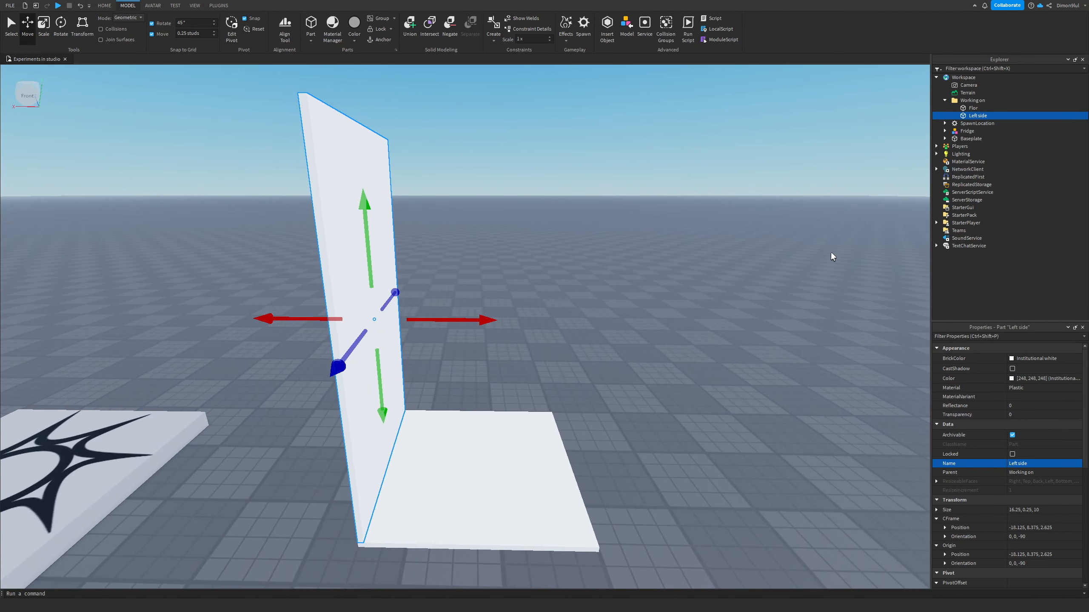
Step: Duplicate the Left side wall and move the copy to the floor's opposite edge
right_click(969, 115)
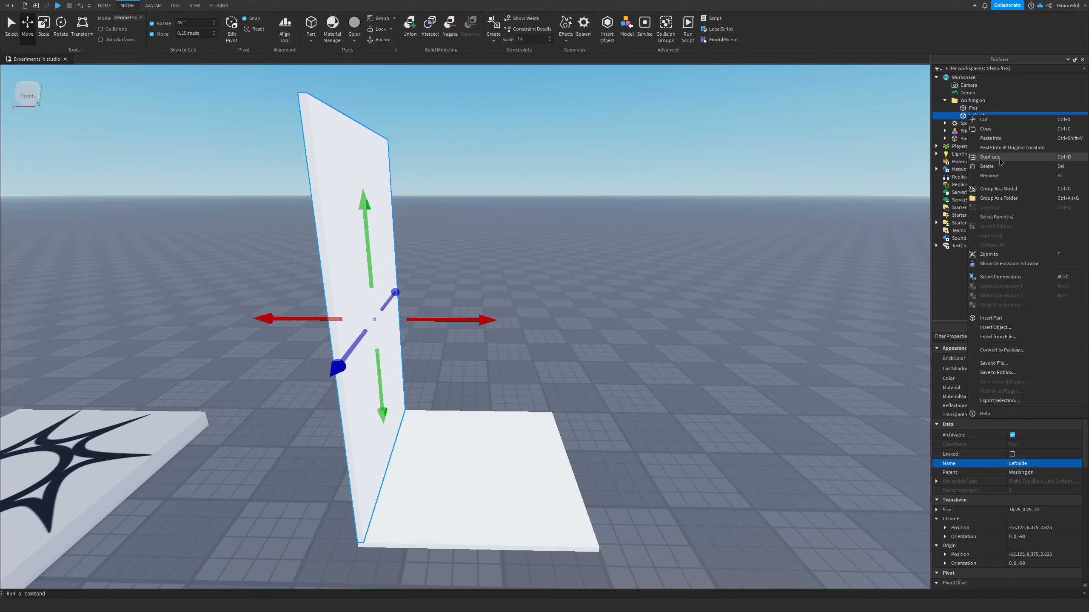
left_click(985, 158)
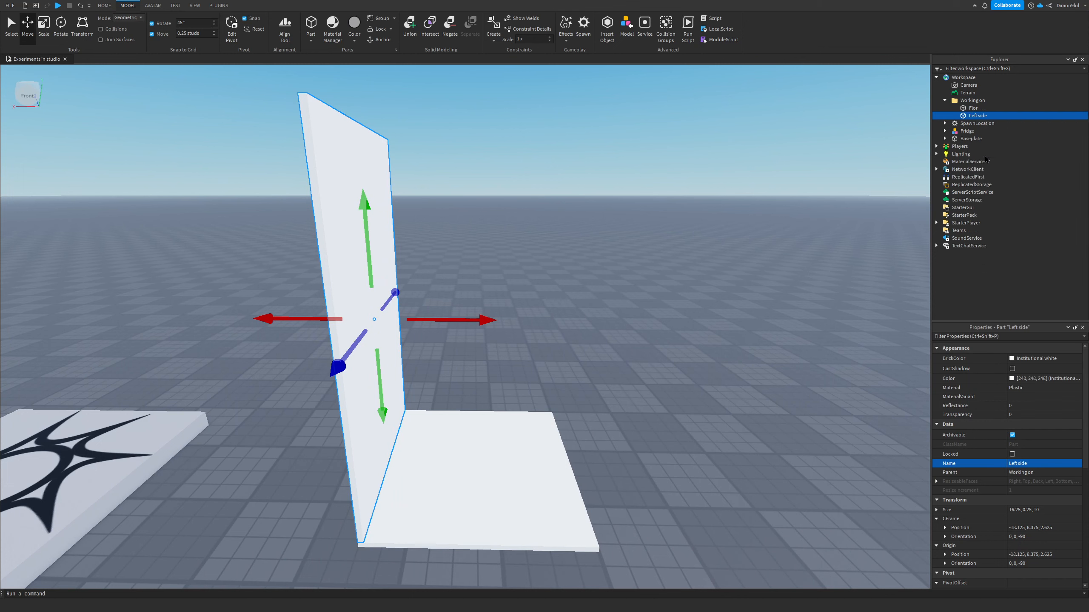
left_click_drag(453, 318, 666, 339)
Step: Rename the copied wall to Right side
left_click(1041, 465)
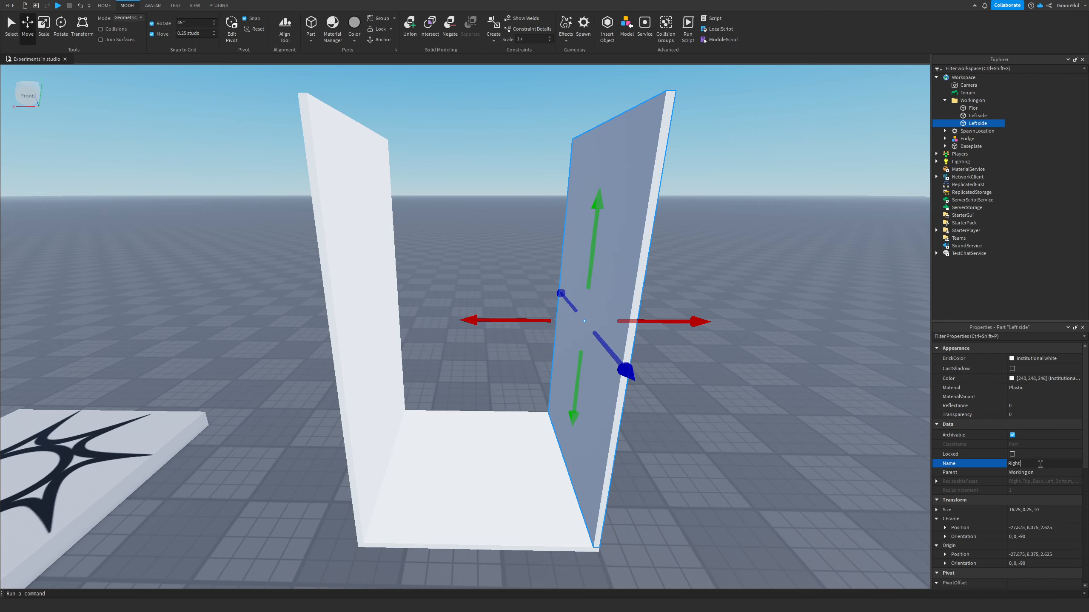
type("Right side")
key("Return")
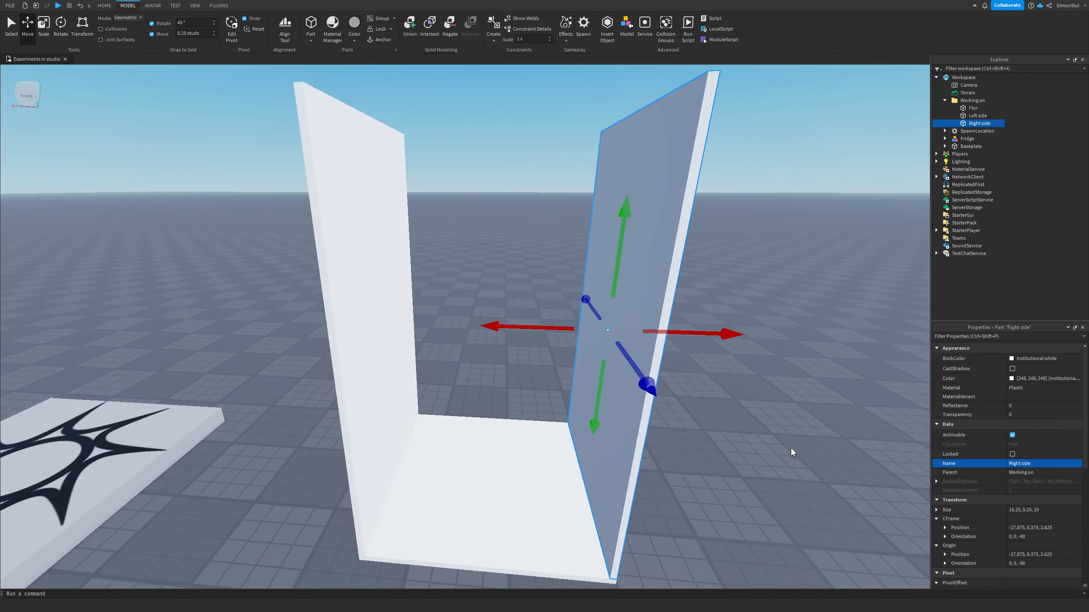
right_click_drag(791, 449, 791, 449)
key("a")
key("d")
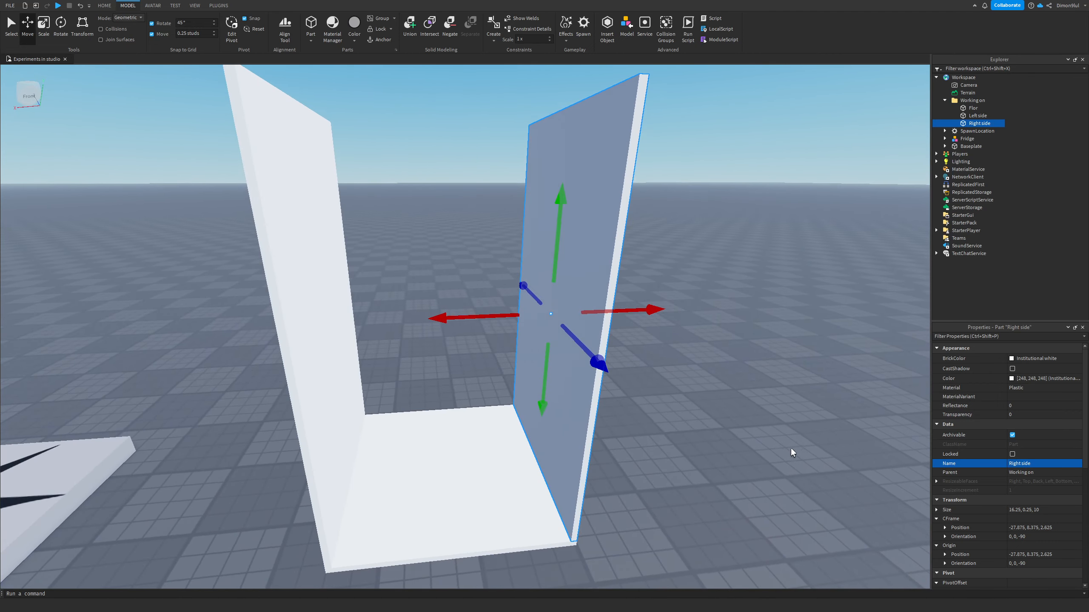
right_click_drag(705, 358, 705, 358)
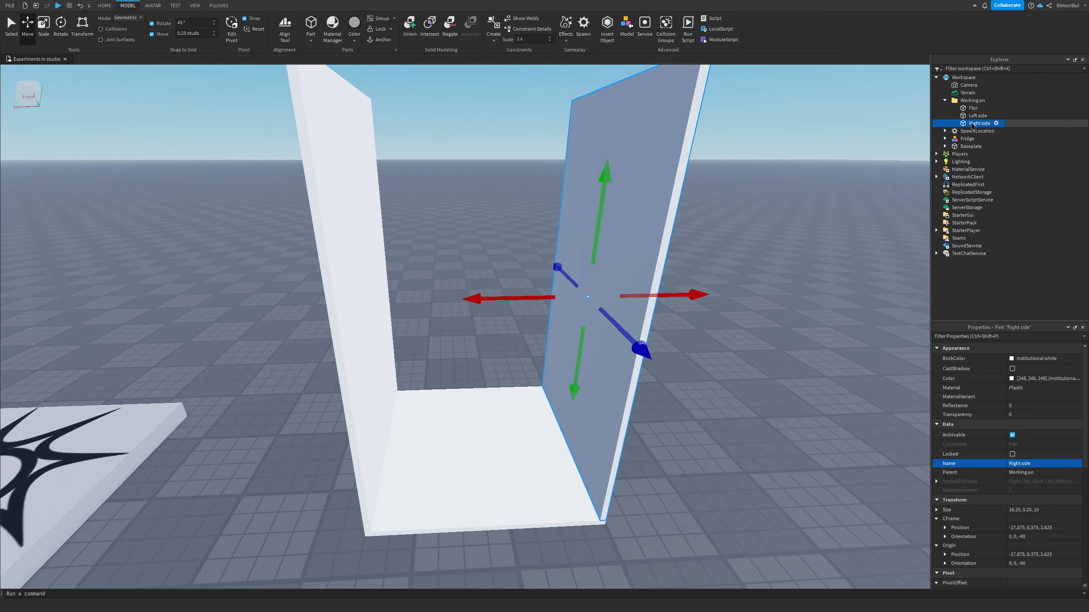
Step: Duplicate the Right side wall, shift the copy toward the middle, and name it back side
key("ctrl+d")
left_click_drag(534, 294, 430, 298)
left_click(1049, 463)
type("back side")
key("Return")
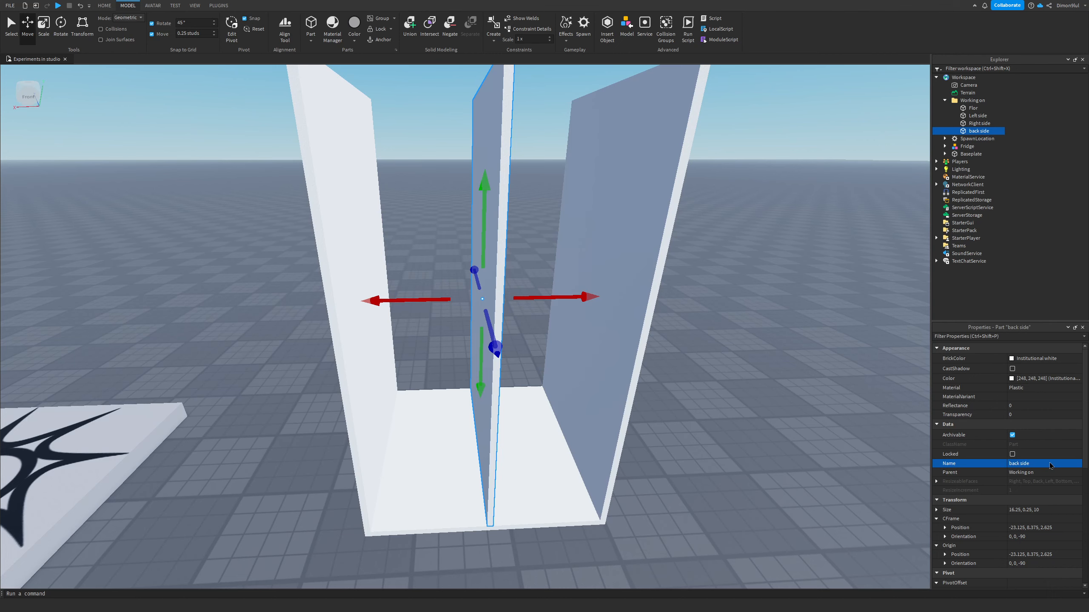
Step: Rotate the back side wall 90 degrees so it faces across the floor
left_click(60, 24)
left_click_drag(493, 341, 549, 292)
left_click(27, 31)
right_click_drag(141, 108, 141, 107)
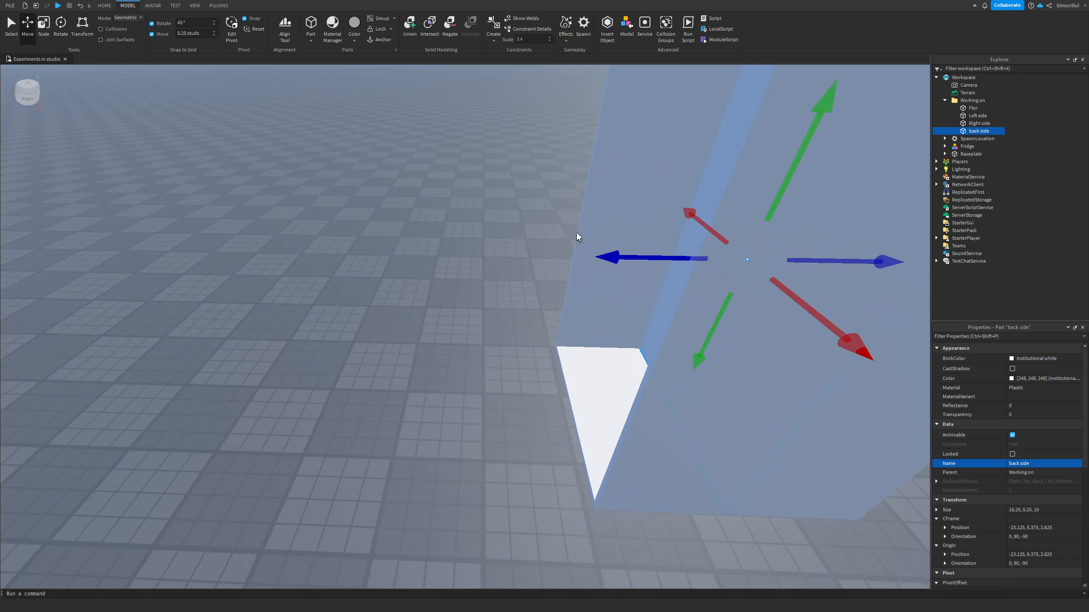
Step: Move the back side wall to the floor's back edge between the two side walls
left_click_drag(646, 255, 523, 264)
left_click(428, 302)
key("d")
right_click_drag(428, 303, 428, 303)
left_click(427, 303)
mouse_move(540, 306)
left_mouse_down()
mouse_move(550, 299)
mouse_move(538, 301)
left_mouse_up()
left_click(375, 440)
right_click_drag(375, 440, 375, 440)
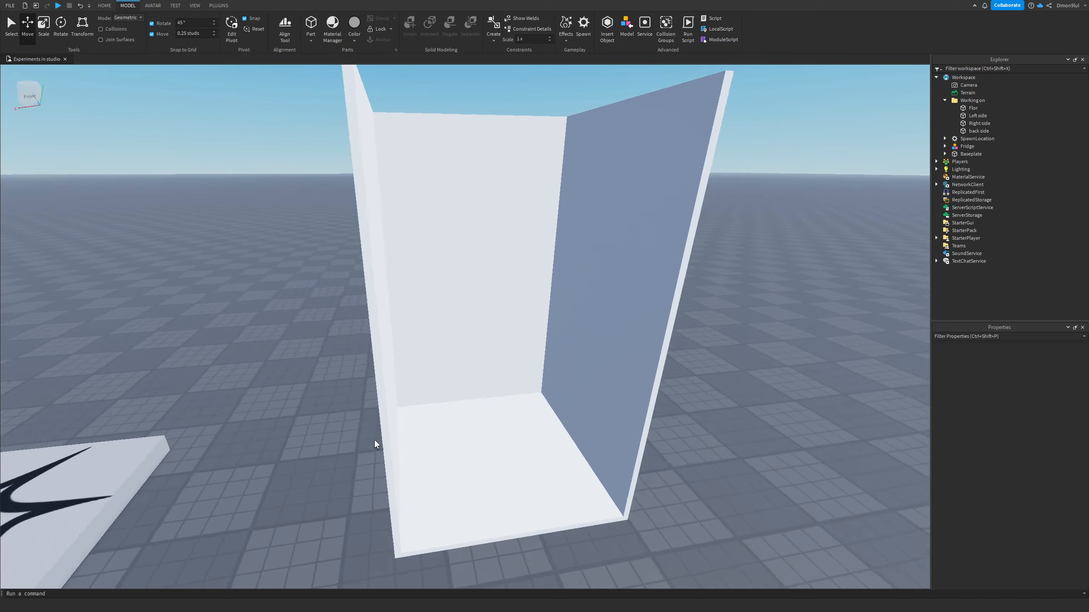
key("d")
left_click(434, 323)
key("e")
key("s")
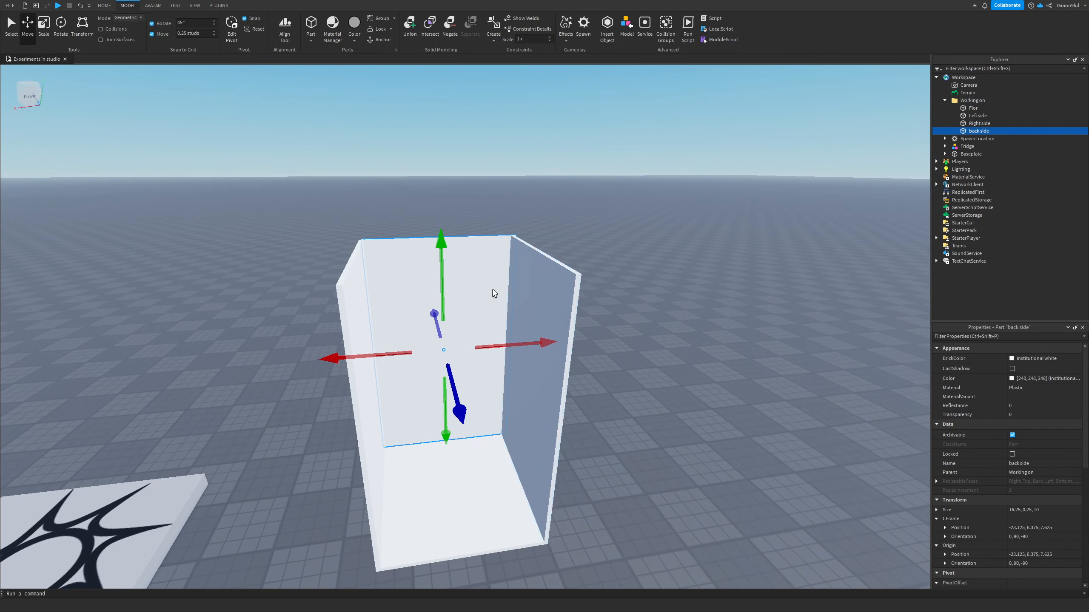
Step: Duplicate the back side wall and name the copy Front side
key("q")
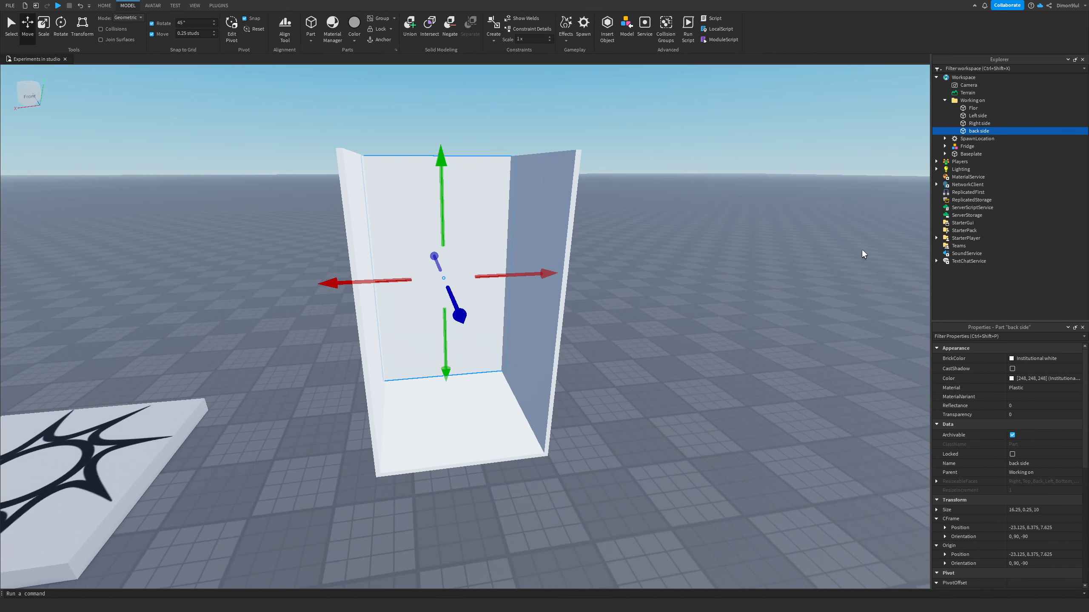
key("ctrl+d")
left_click(1032, 465)
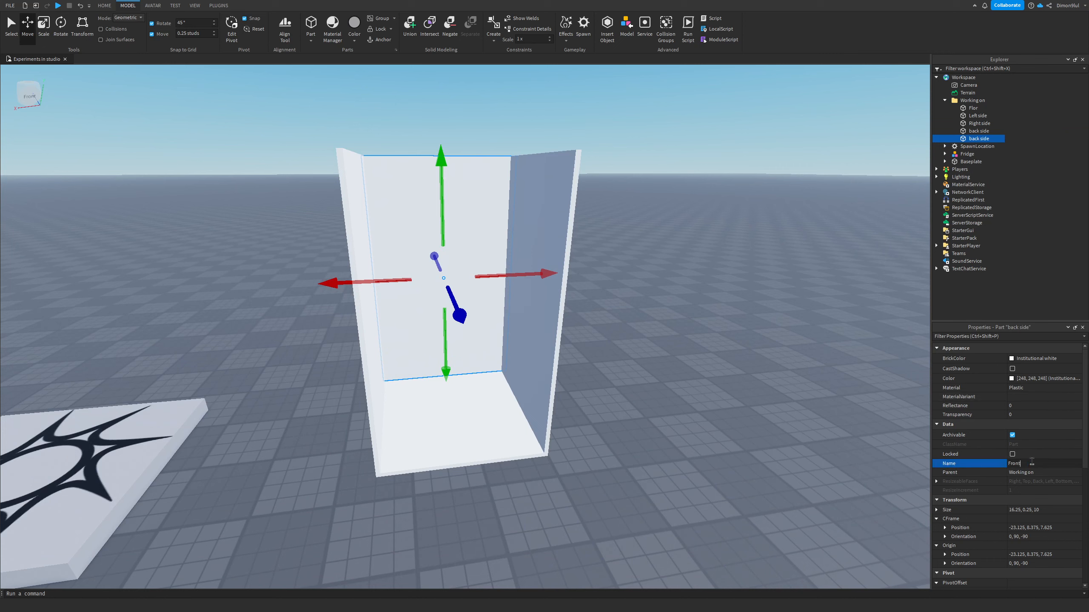
type("Front side")
key("Return")
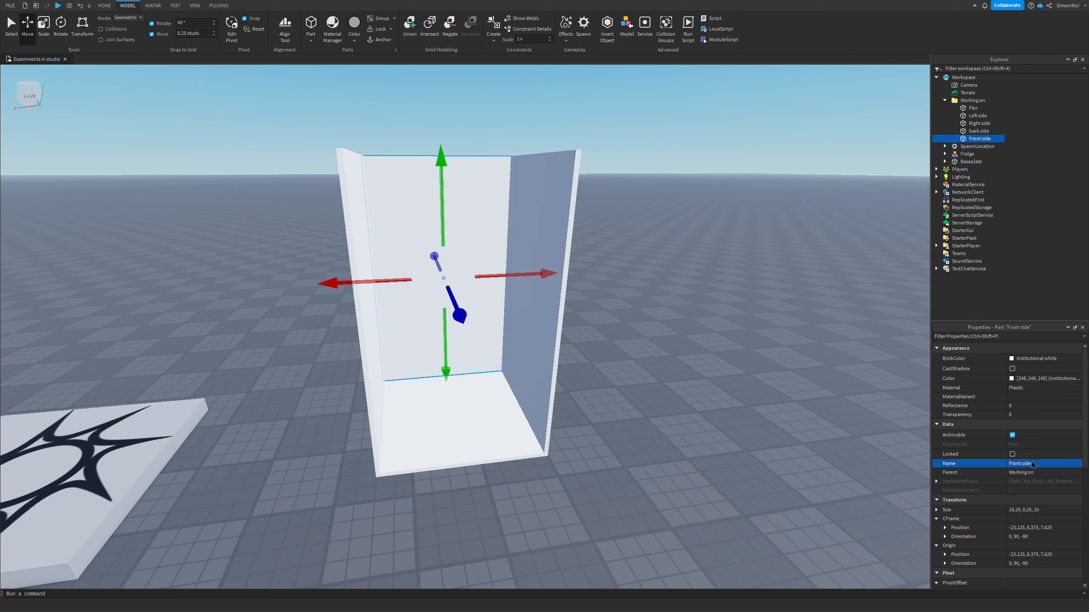
Step: Move the Front side wall across the floor to its front edge
key("a")
right_click_drag(735, 356, 735, 355)
left_click_drag(318, 286, 463, 351)
left_click(613, 378)
Step: Inspect the corners where the side, back and front walls meet from several angles
key("d")
right_click_drag(630, 370, 629, 370)
key("e")
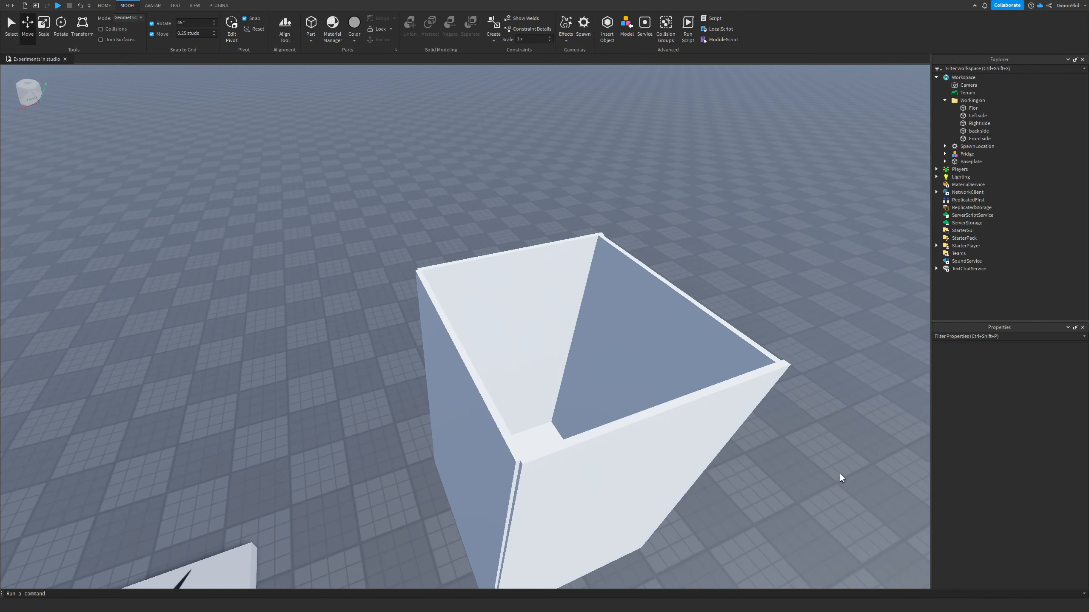
key("d")
right_click_drag(721, 228, 721, 228)
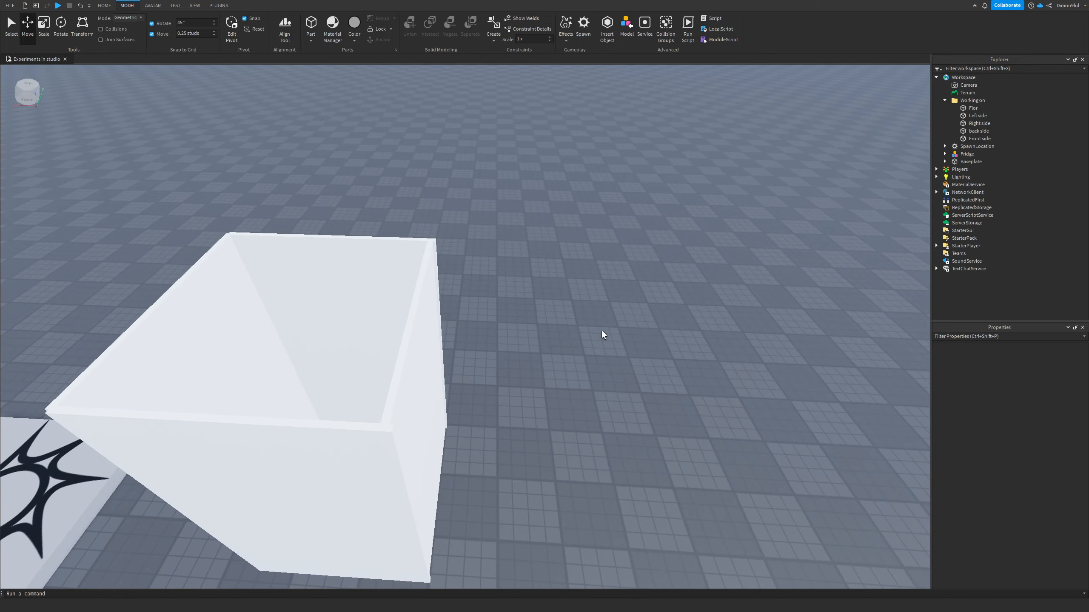
right_click_drag(602, 334, 591, 335)
key("w")
left_click(418, 373)
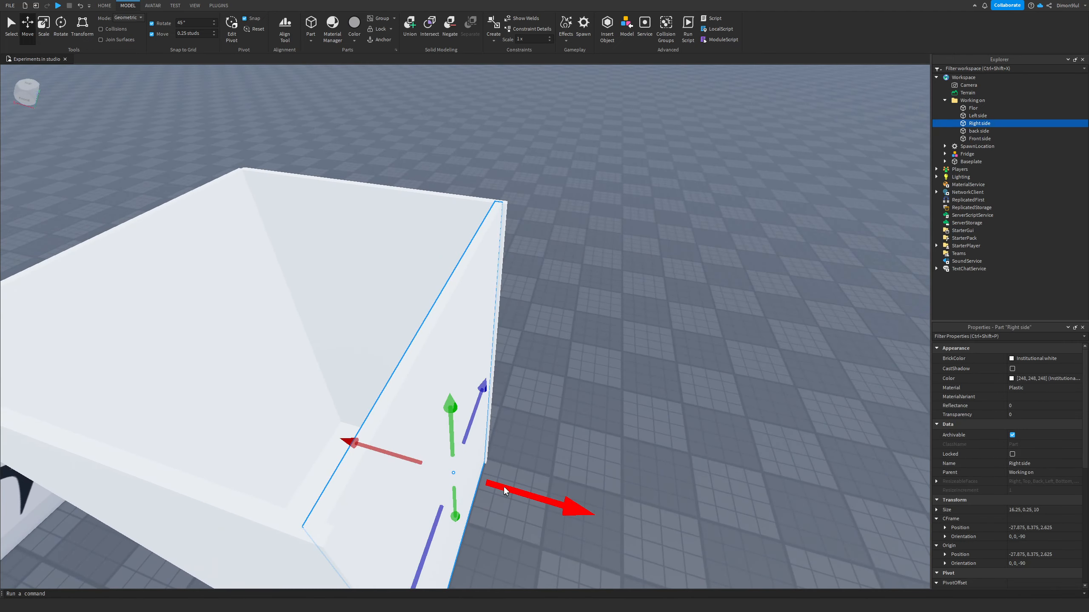
mouse_move(504, 487)
left_mouse_down()
mouse_move(512, 493)
mouse_move(504, 489)
left_mouse_up()
right_click_drag(600, 414, 595, 411)
key("a")
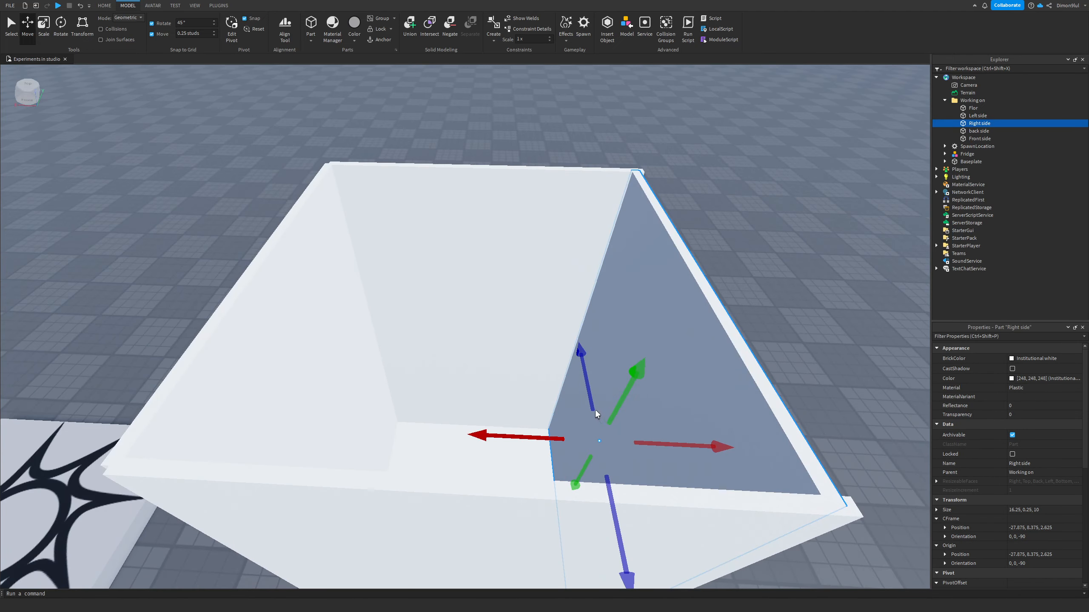
key("d")
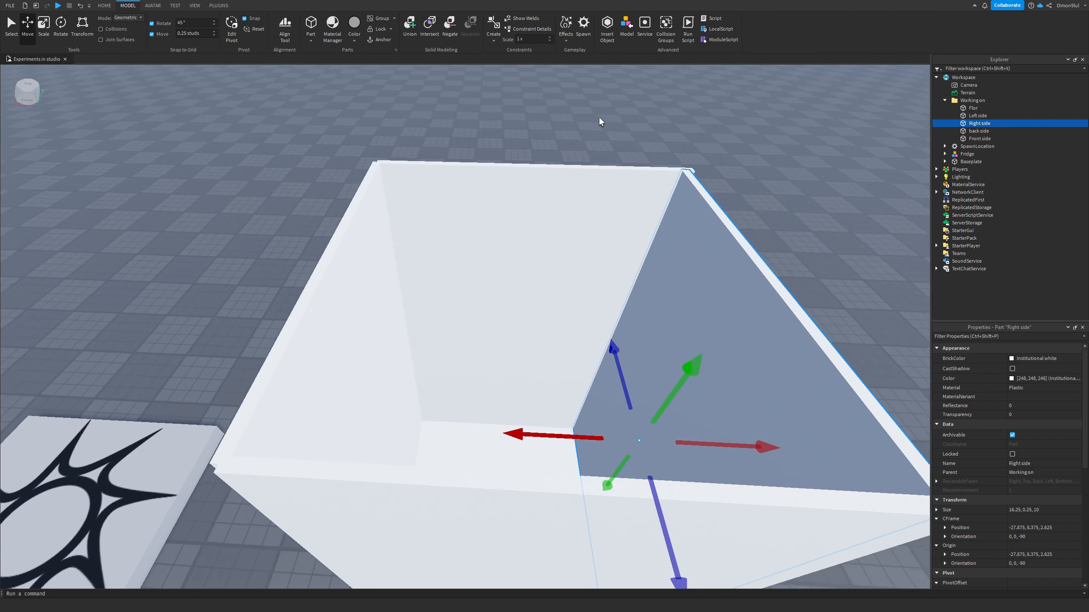
key("a")
left_click(587, 163)
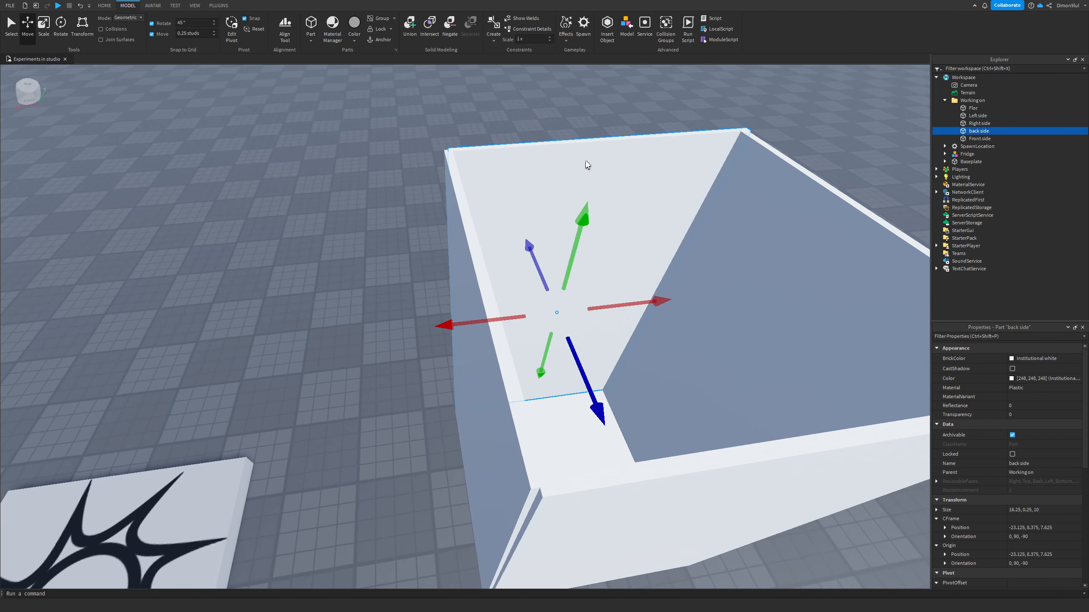
left_click_drag(502, 320, 501, 319)
Step: Set the move increment to 0.125 studs and nudge the Front side wall into line with the side walls
left_click(201, 35)
left_click_drag(479, 320, 478, 320)
left_click(593, 538)
scroll(562, 536, "up", 3)
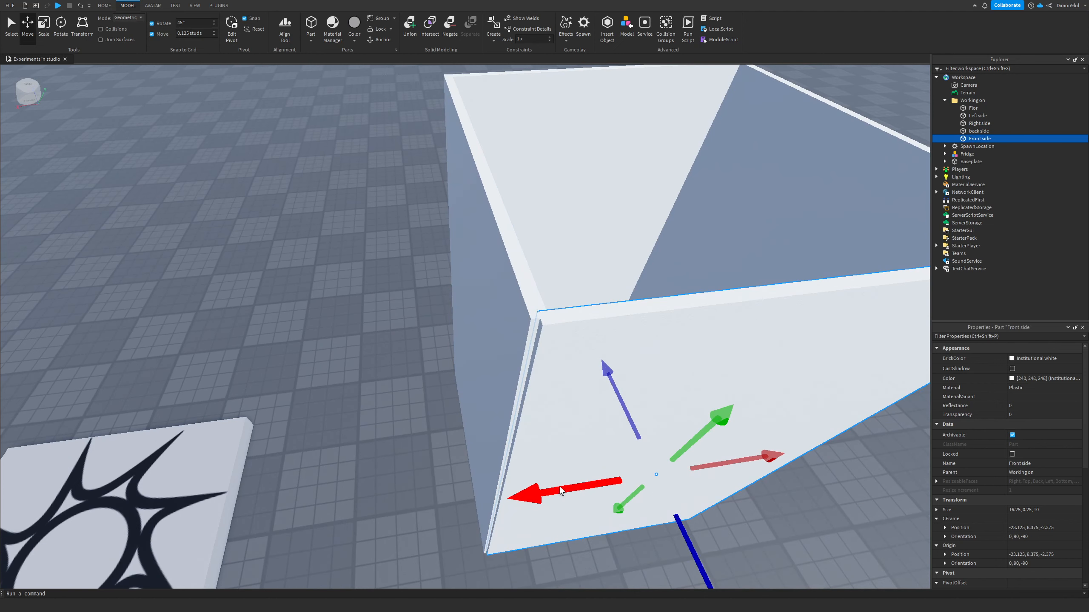
left_click_drag(559, 487, 553, 485)
left_click_drag(553, 486, 554, 485)
Step: Scale the Front side wall's thickness down to 0.125 studs
right_click_drag(538, 402, 35, 4)
right_click_drag(118, 79, 129, 87)
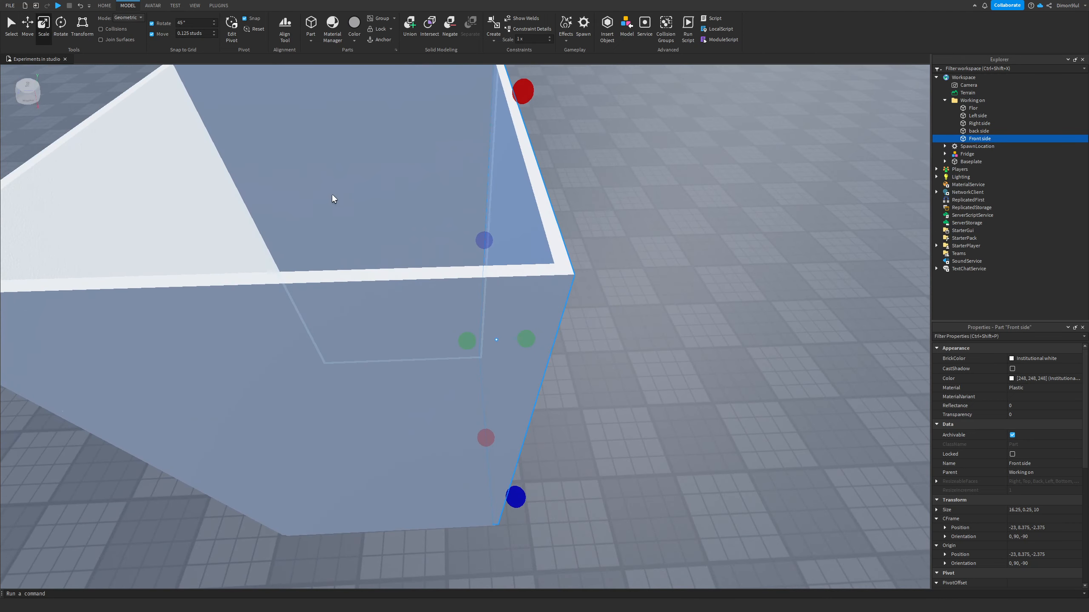
key("d")
left_click_drag(422, 342, 428, 337)
right_click_drag(554, 295, 590, 288)
Step: Select the Right side wall and scale its thickness down to 0.125 studs
key("a")
left_click(443, 191)
left_click_drag(482, 317, 475, 315)
right_click_drag(254, 262, 291, 261)
left_click(400, 255)
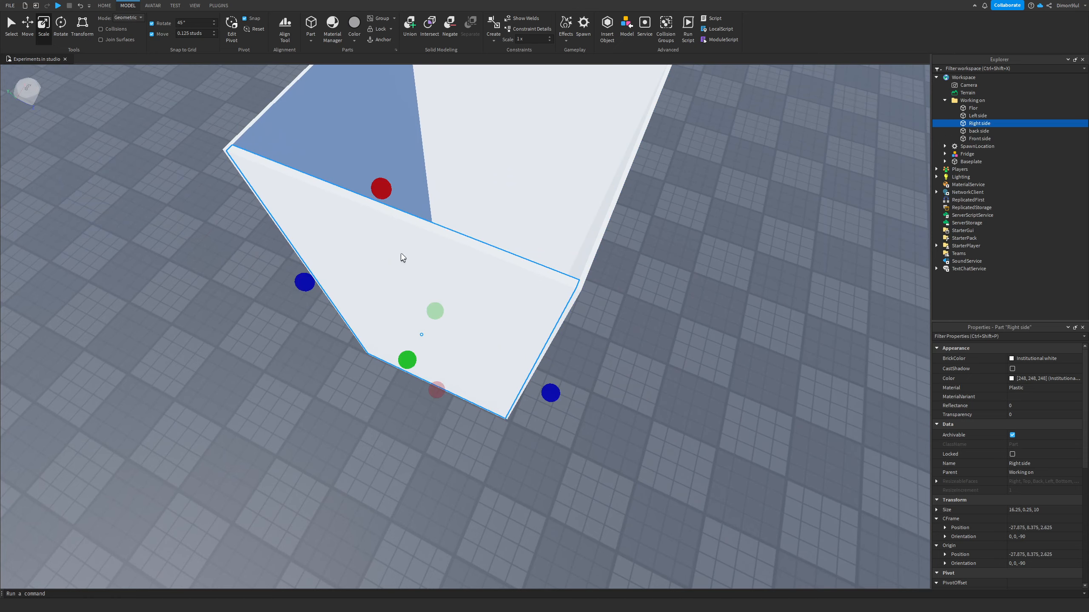
key("d")
right_click_drag(558, 267, 492, 307)
key("a")
key("d")
key("a")
key("s")
left_click_drag(515, 380, 506, 380)
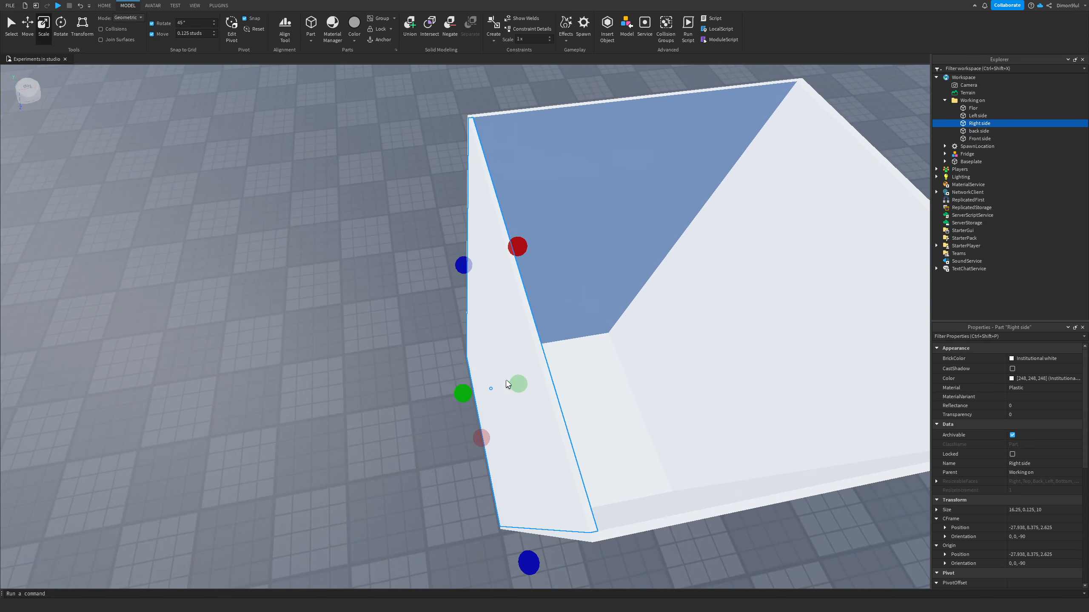
Step: Set the move increment back to 0.25 studs
left_click(357, 308)
key("a")
right_click_drag(358, 308, 364, 324)
key("w")
key("d")
key("a")
key("d")
key("q")
left_click(194, 34)
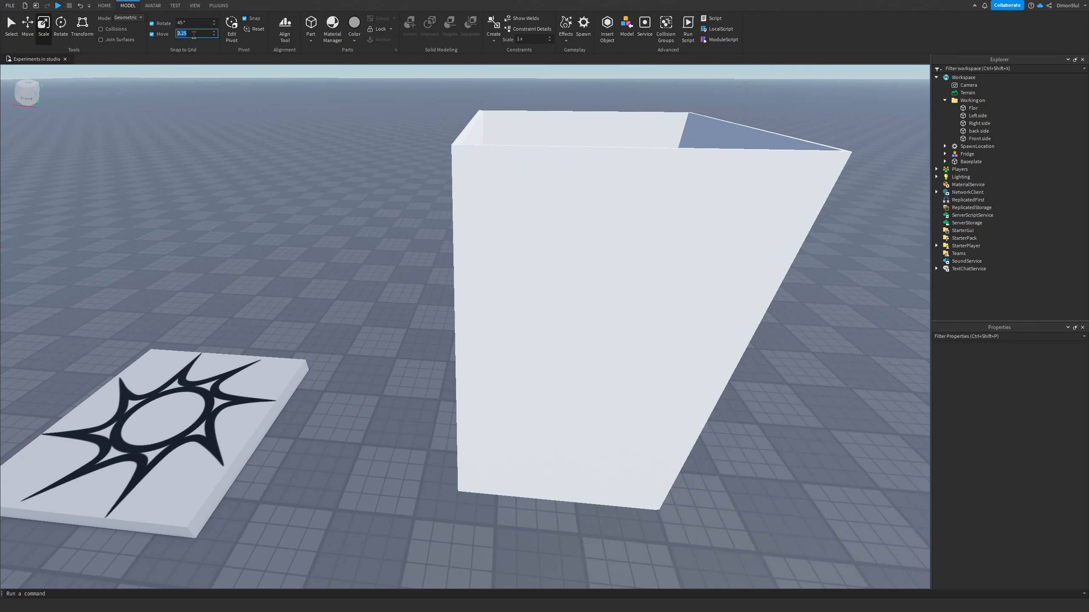
Step: Scale the Front side wall's height down to about 11.25 studs
right_click_drag(205, 228, 204, 227)
key("s")
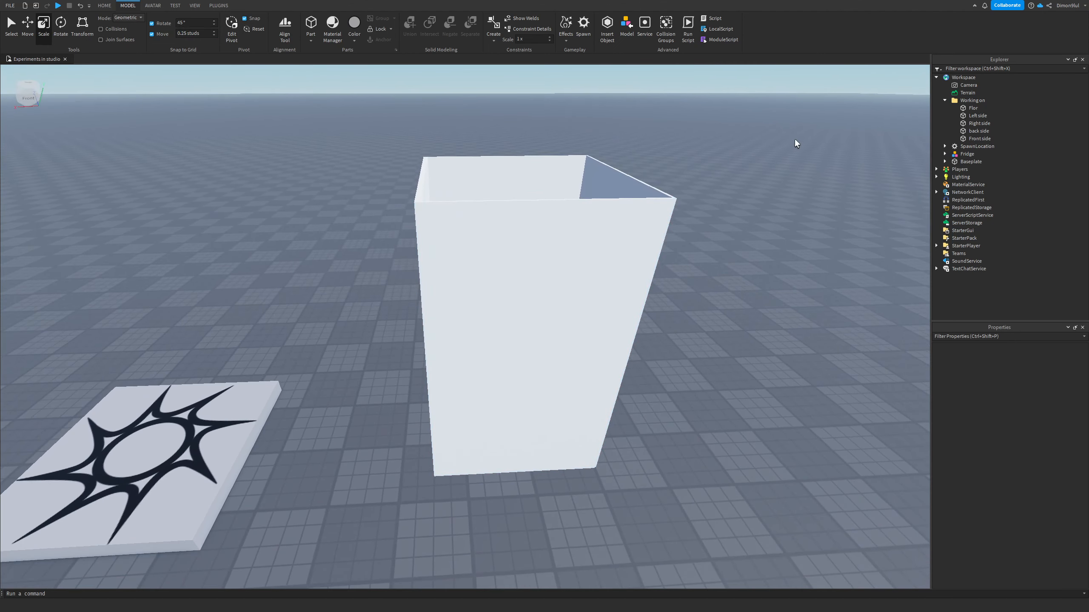
key("w")
key("e")
right_click_drag(209, 132, 209, 132)
key("q")
key("w")
key("e")
key("s")
key("w")
key("s")
left_click(440, 282)
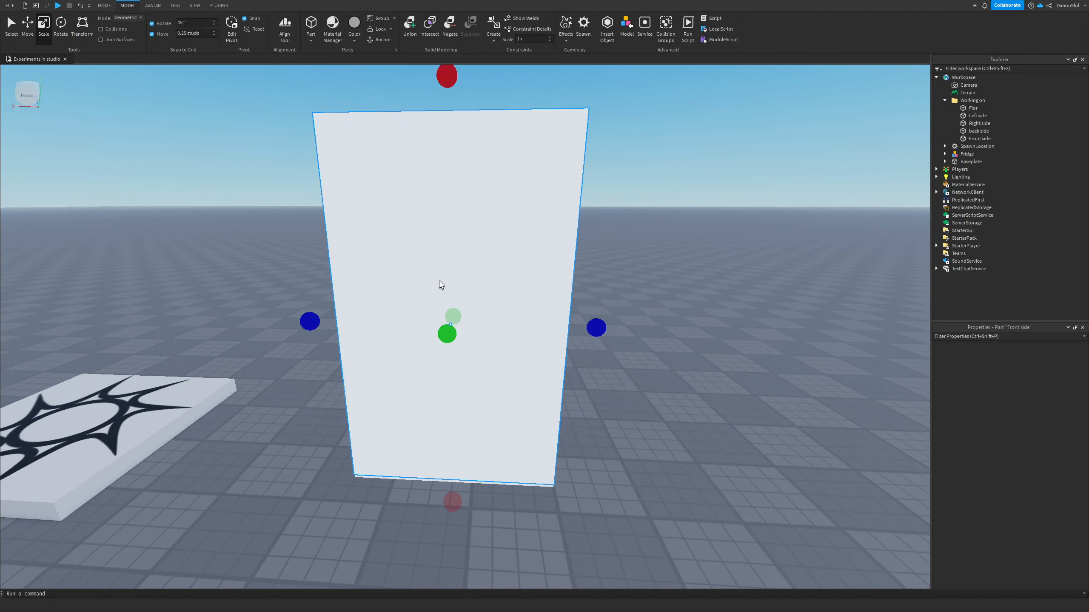
right_click_drag(614, 196, 614, 195)
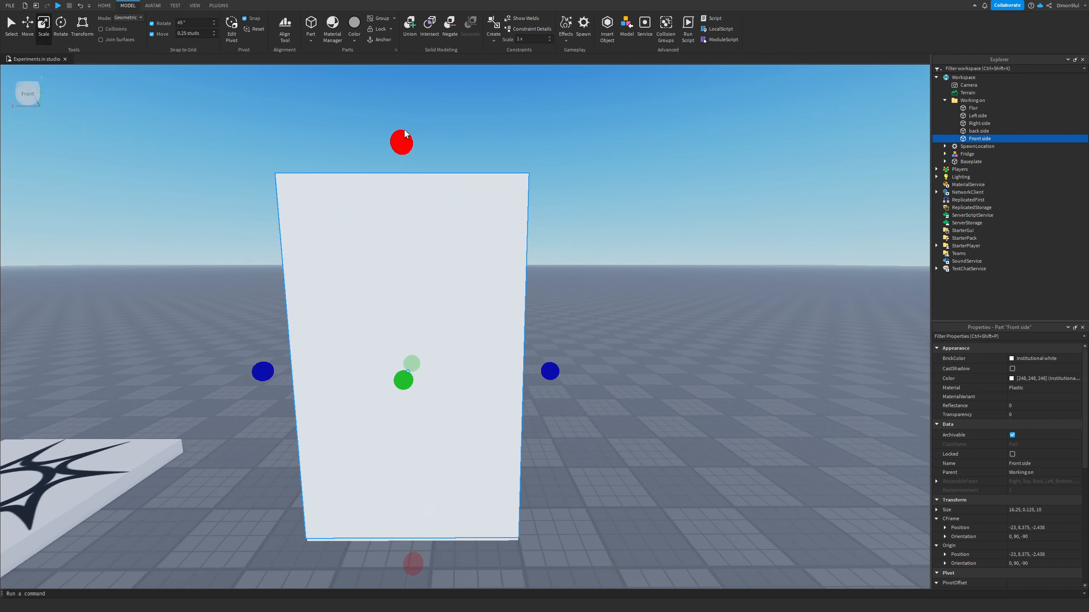
left_click_drag(403, 142, 398, 274)
Step: Inspect the partly enclosed box from the front and above
right_click_drag(690, 313, 690, 313)
key("w")
right_click_drag(537, 297, 537, 298)
key("w")
key("s")
key("w")
scroll(452, 371, "down", 6)
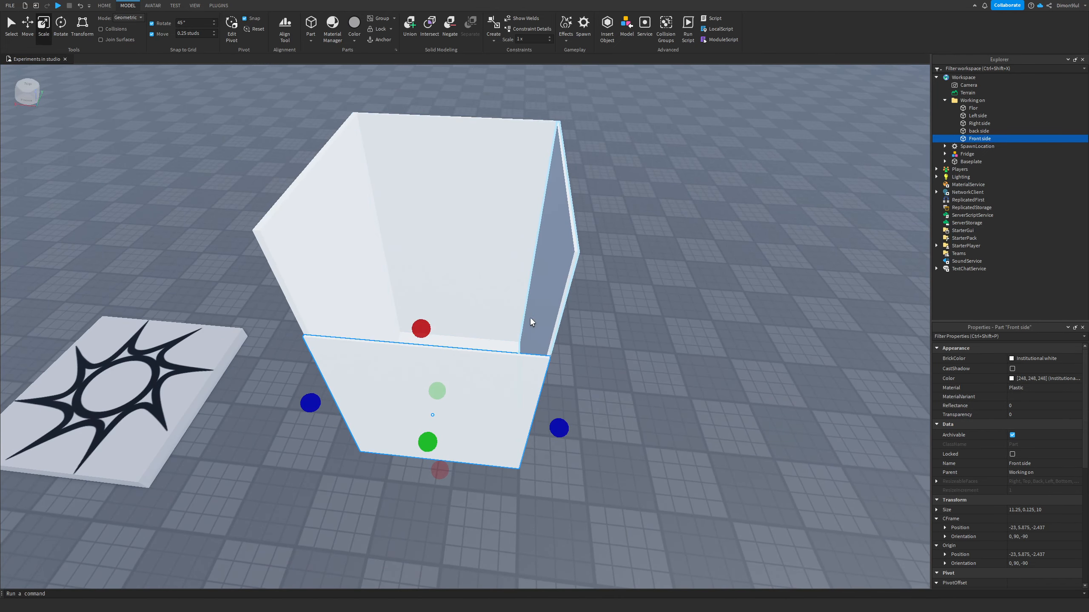
scroll(434, 165, "up", 5)
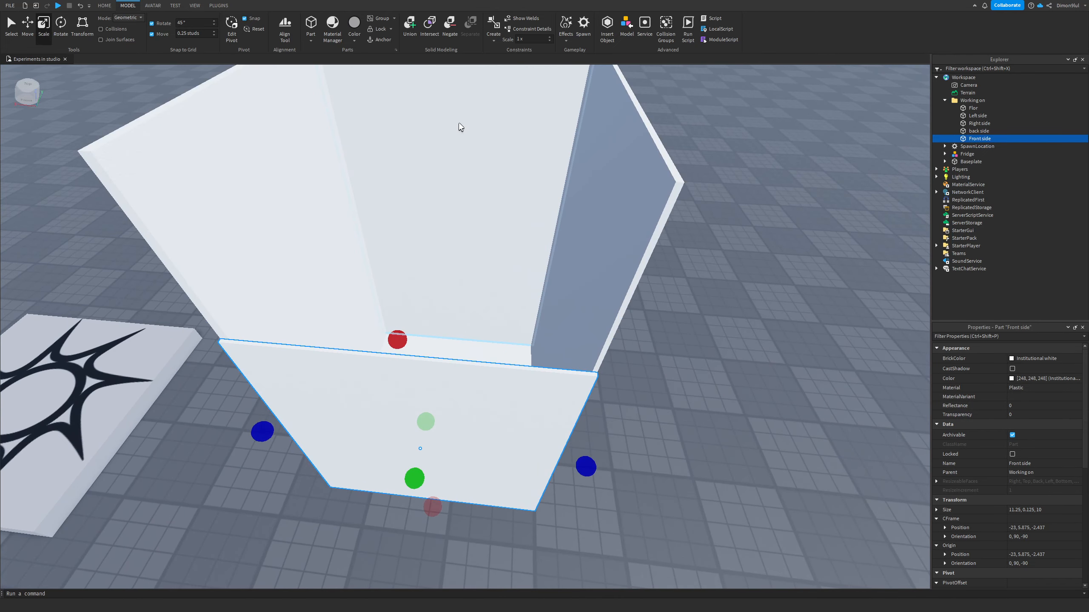
right_click_drag(443, 135, 443, 136)
key("a")
right_click_drag(520, 233, 520, 232)
key("w")
key("s")
key("d")
key("q")
key("w")
key("s")
key("q")
Step: Rename the Front side wall to Lower Front side
left_click(1009, 463)
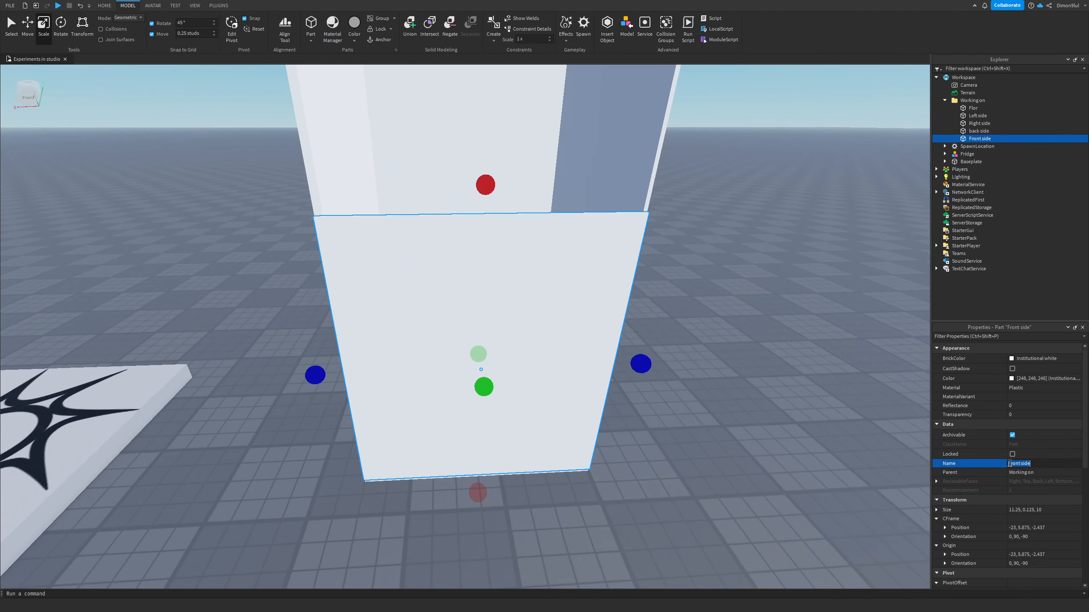
left_click(1008, 463)
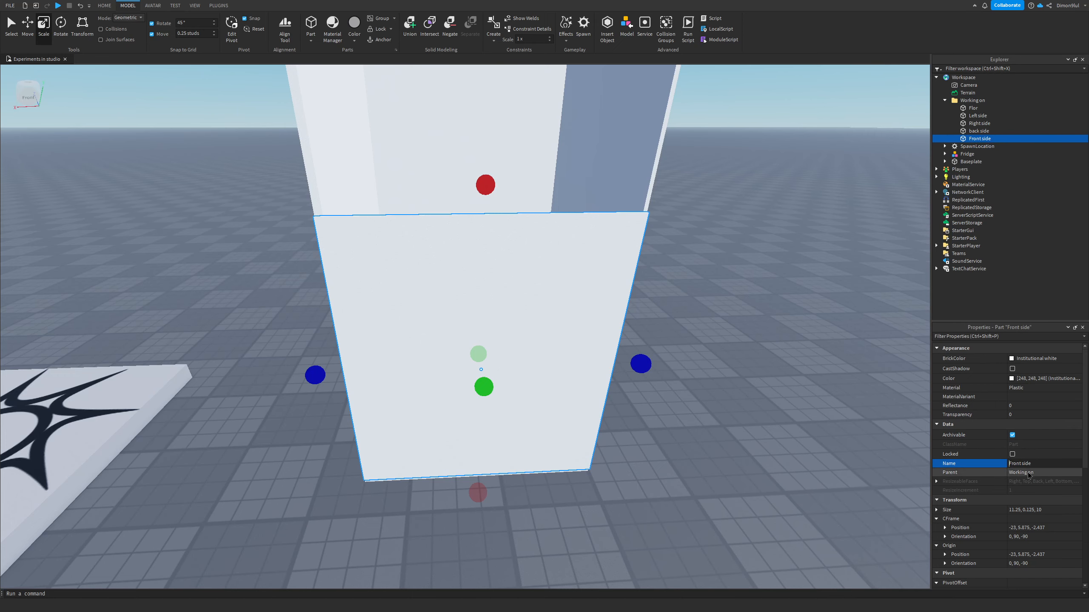
type("Lower")
key("Return")
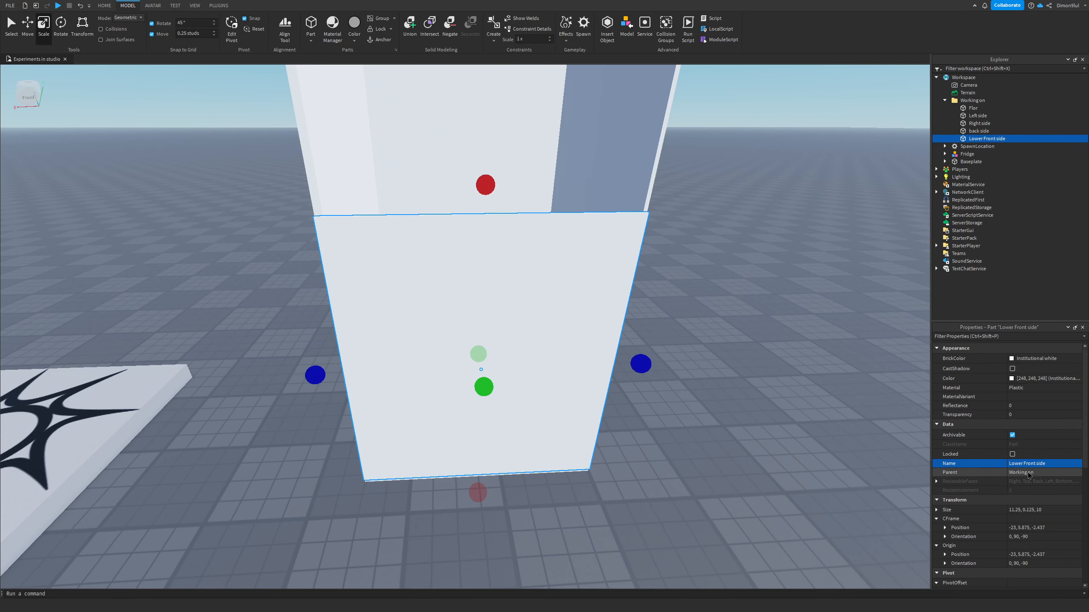
Step: Scale the Lower Front side wall's height to 11 studs
key("d")
right_click_drag(644, 415, 634, 419)
key("a")
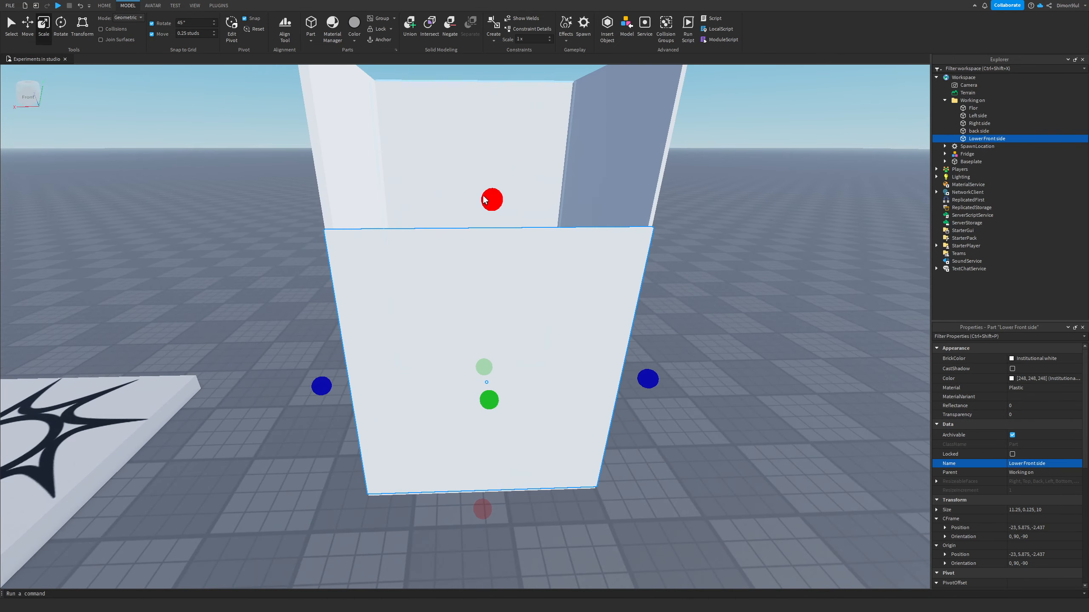
left_click_drag(487, 200, 487, 211)
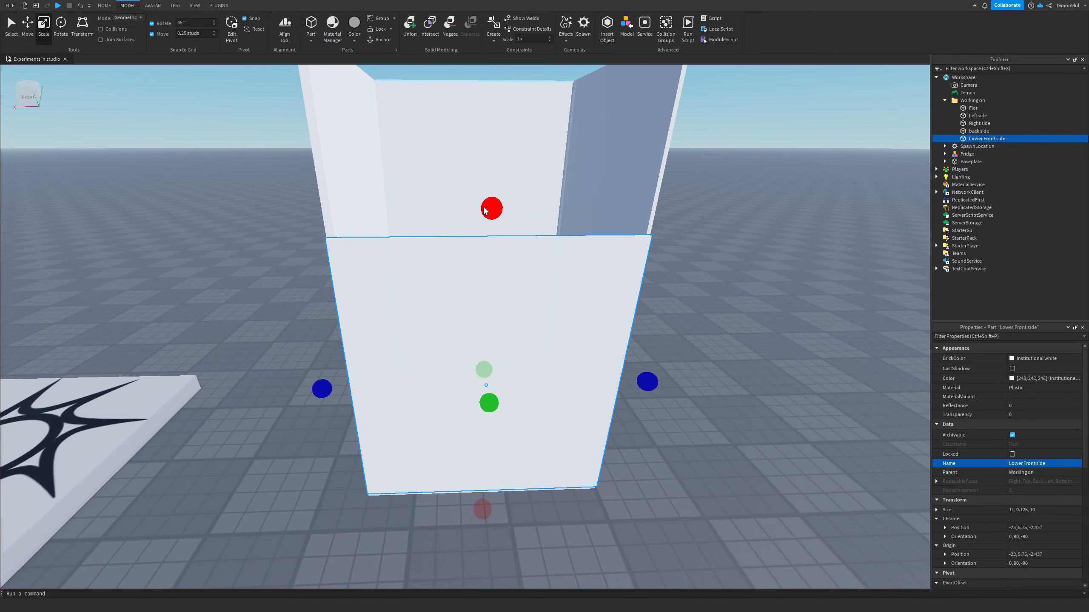
left_click(973, 107)
left_click(977, 116, "ctrl")
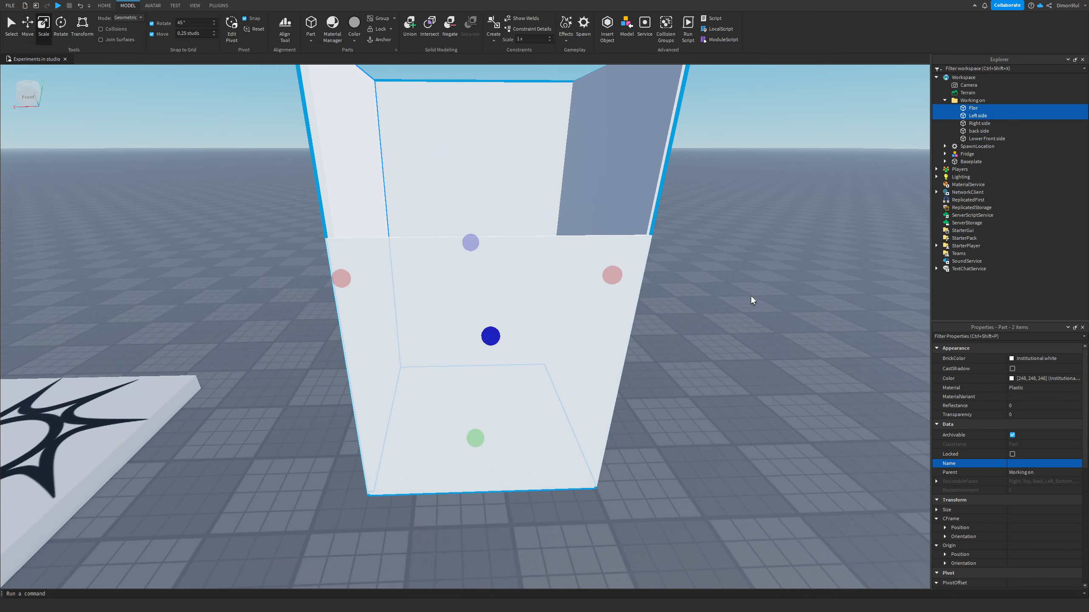
left_click(1016, 389)
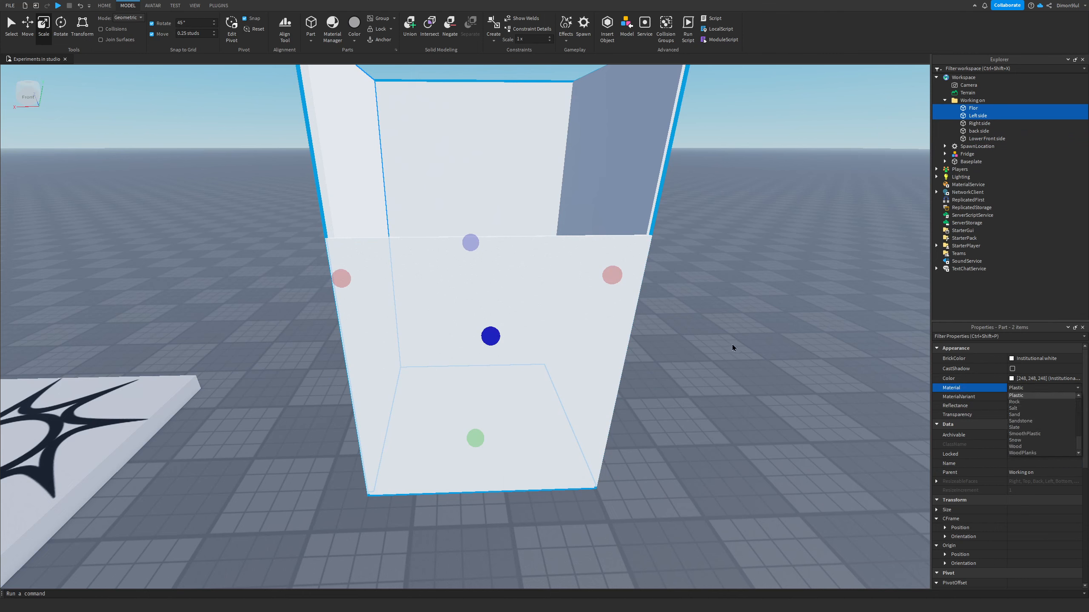
left_click(717, 337)
Step: Select all five parts in the Working on folder and apply the Diamond Plate material to them
left_click(975, 108)
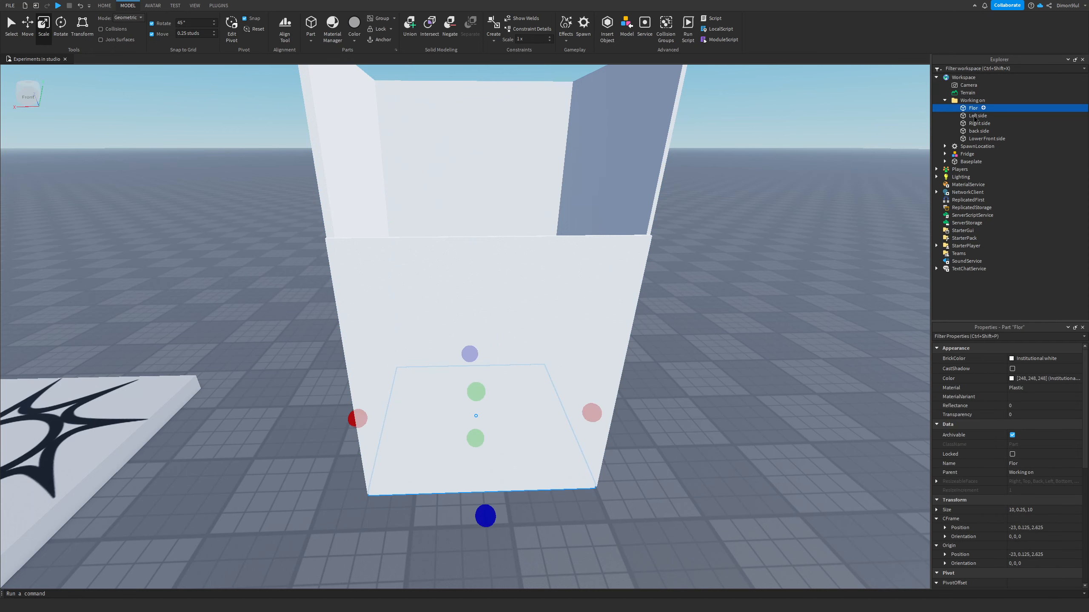
left_click(979, 139, "shift")
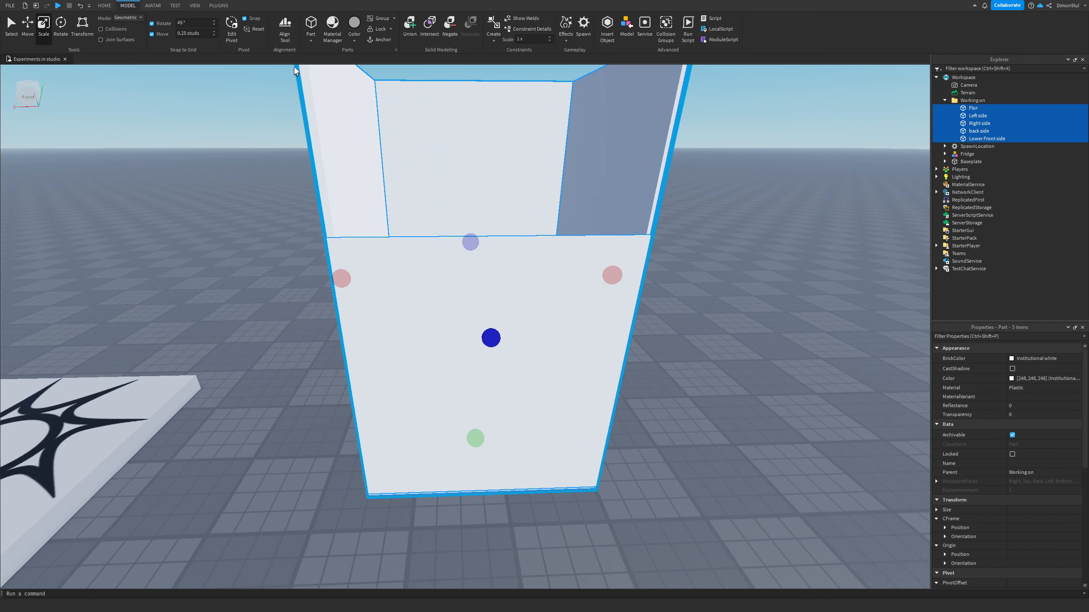
left_click(332, 27)
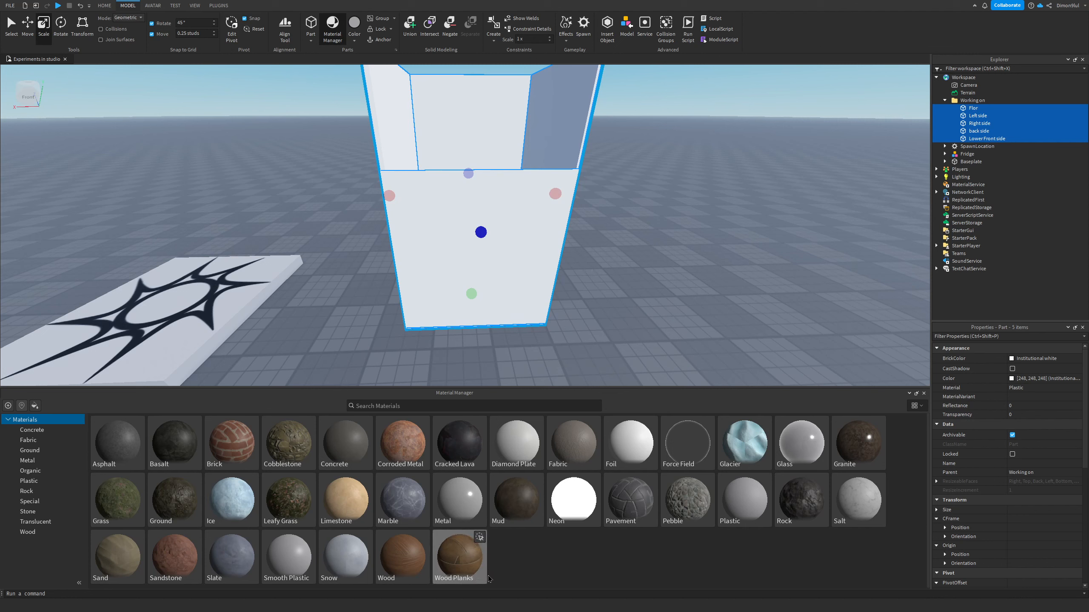
left_click(477, 481)
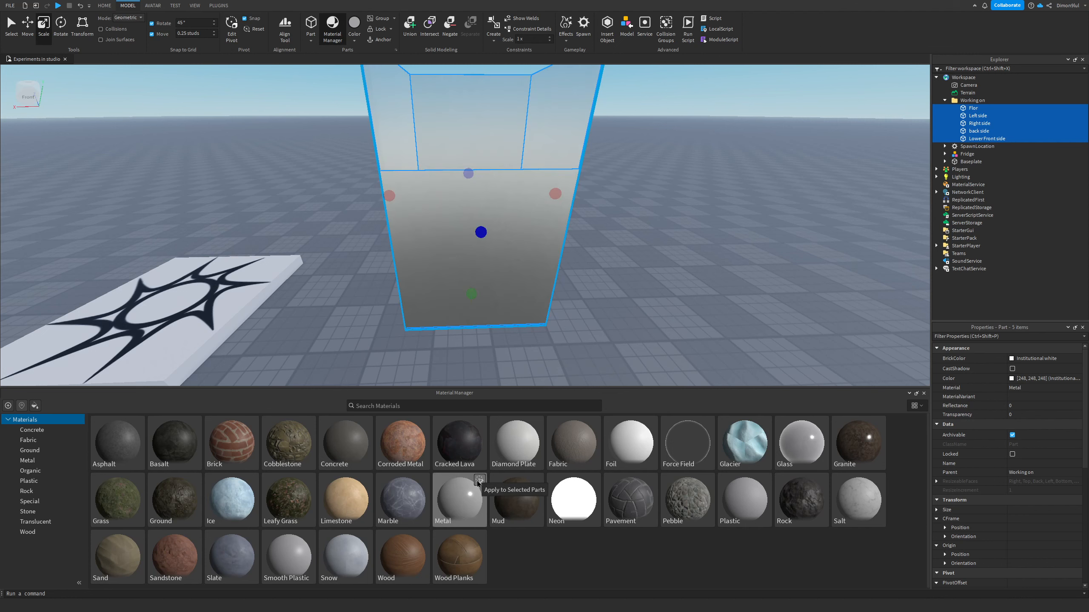
right_click_drag(633, 326, 640, 322)
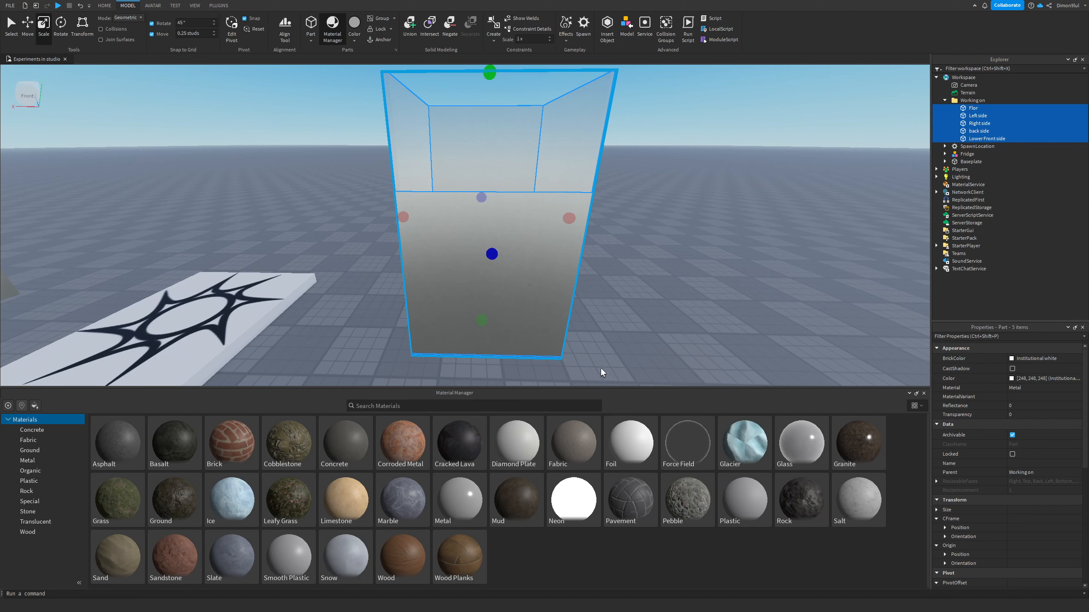
left_click(537, 423)
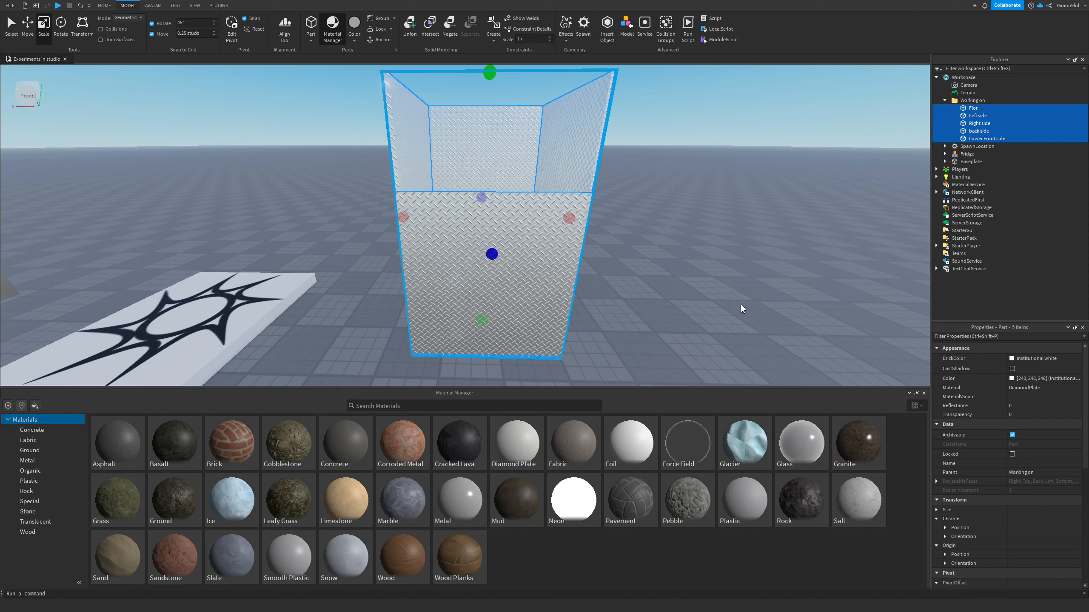
left_click(702, 192)
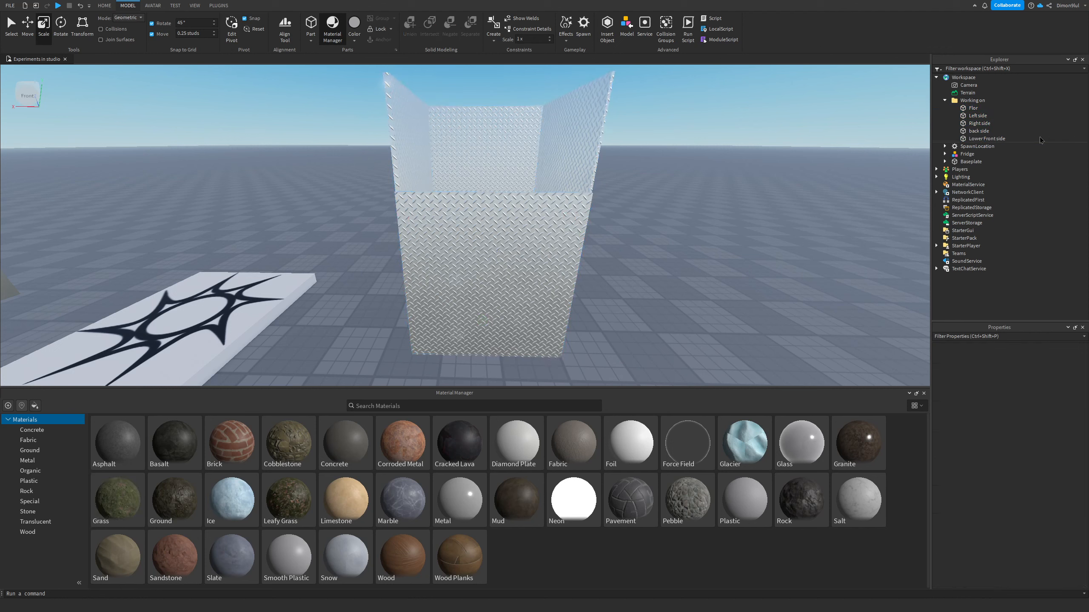
Step: Rename the Flor part to Floor
left_click(970, 108)
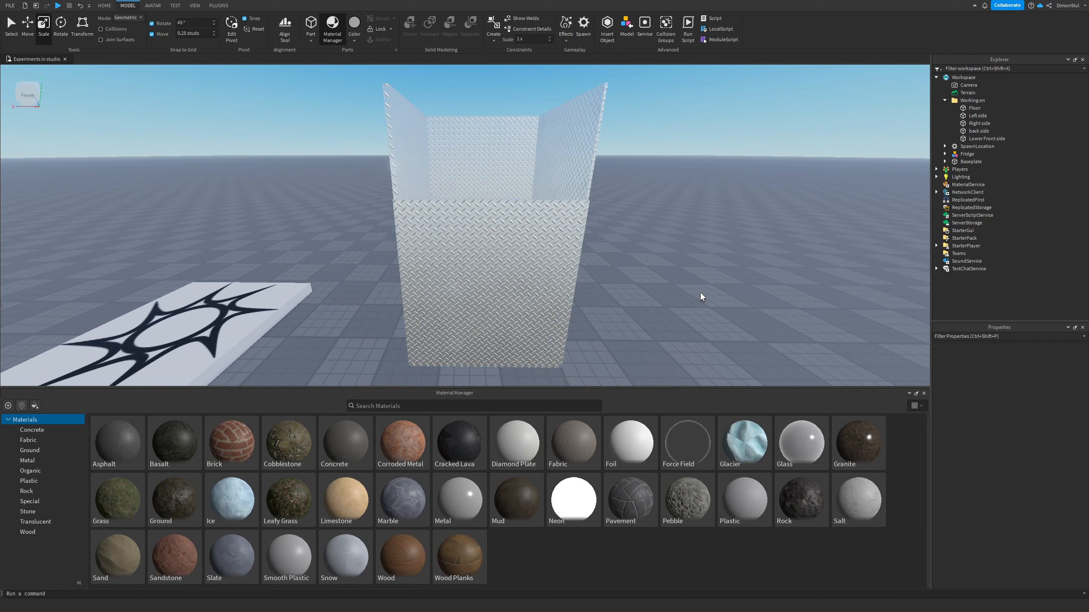
right_click_drag(700, 293, 700, 293)
right_click_drag(687, 253, 687, 255)
key("s")
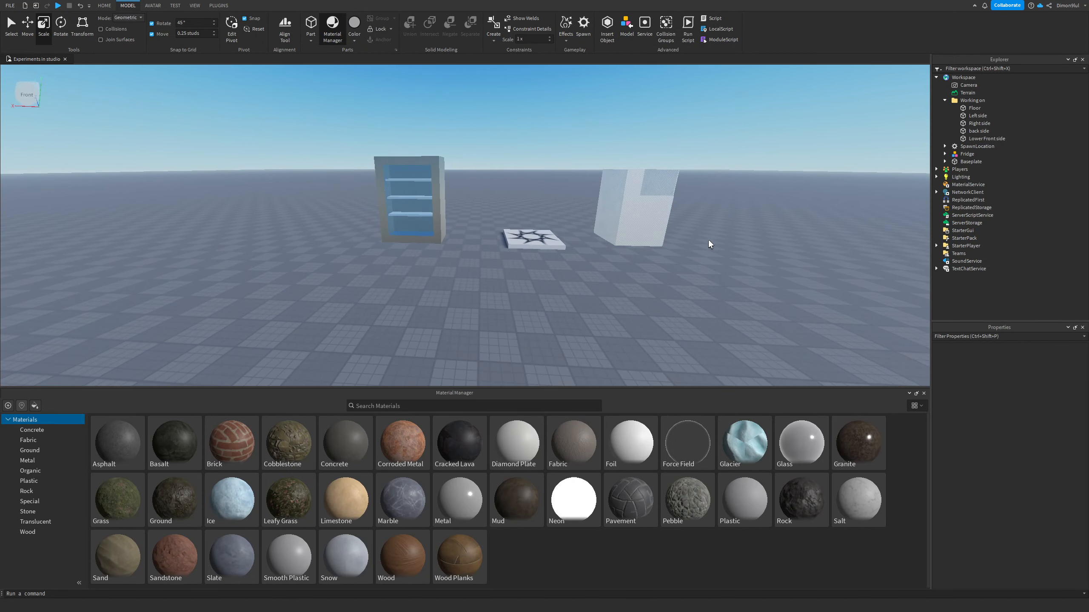
Step: Duplicate the Lower Front side wall, stack the copy on top of the original and resize it
key("w")
right_click_drag(696, 258, 696, 259)
key("s")
left_click(519, 252)
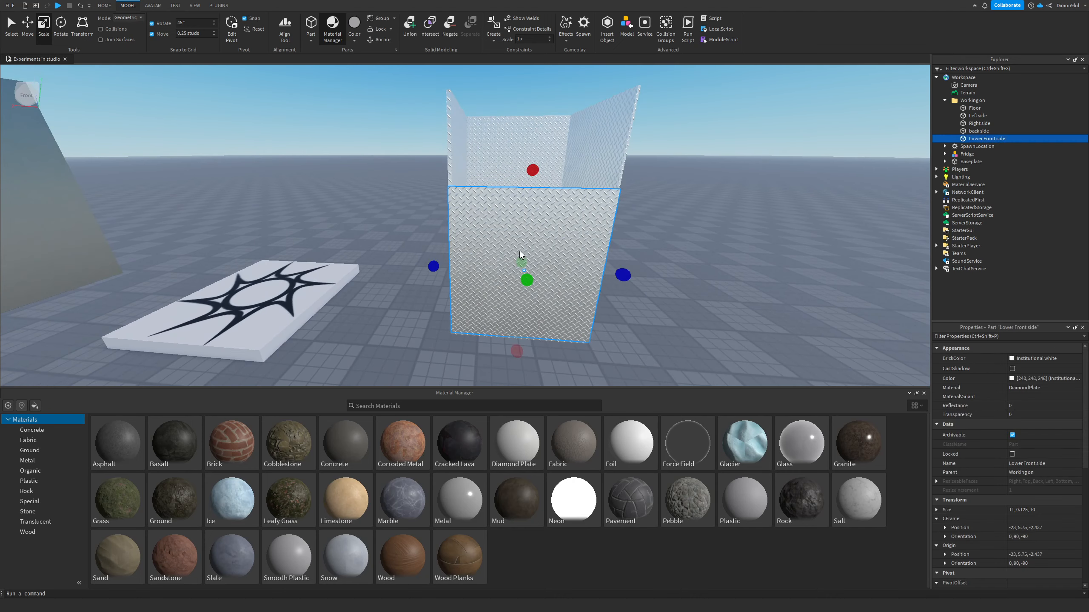
key("ctrl+2")
key("ctrl+d")
left_click_drag(528, 228, 532, 141)
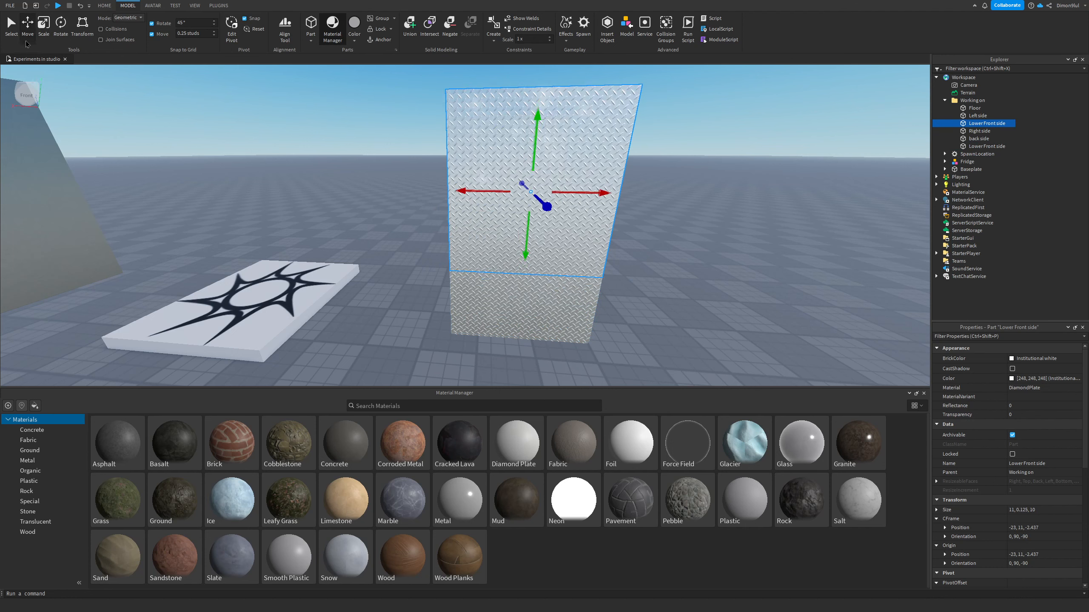
left_click(44, 27)
left_click_drag(526, 302, 528, 206)
left_click(734, 248)
right_click_drag(733, 248, 724, 236)
Step: Fly the camera around the box to inspect how the stacked walls line up
key("e")
key("w")
key("s")
key("q")
key("a")
key("d")
key("d")
key("a")
key("d")
key("w")
key("e")
key("d")
key("q")
key("w")
key("d")
key("e")
key("a")
key("s")
key("q")
key("e")
key("w")
key("s")
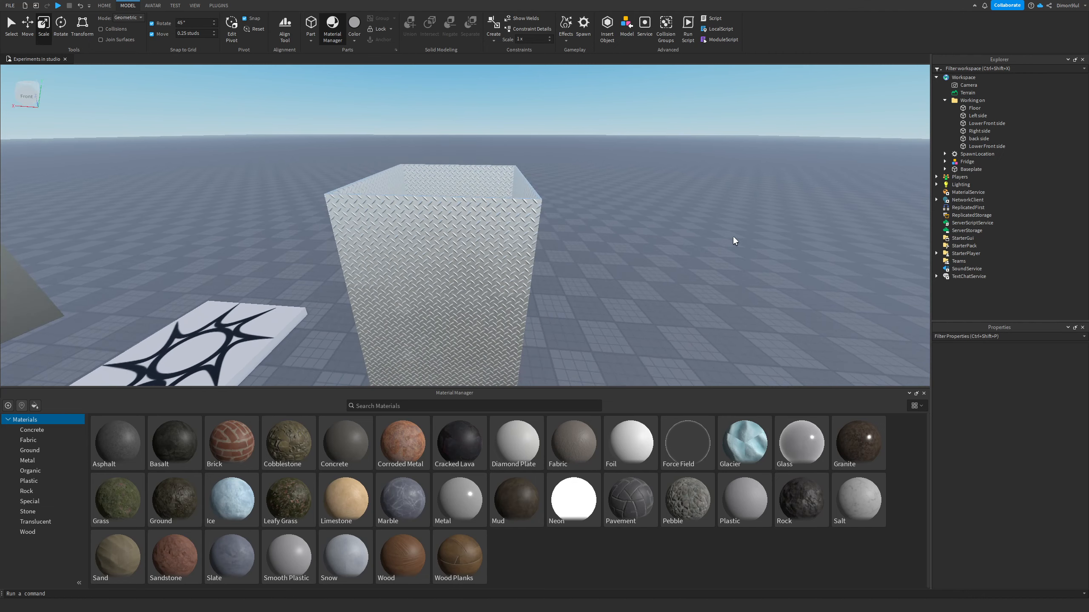
key("q")
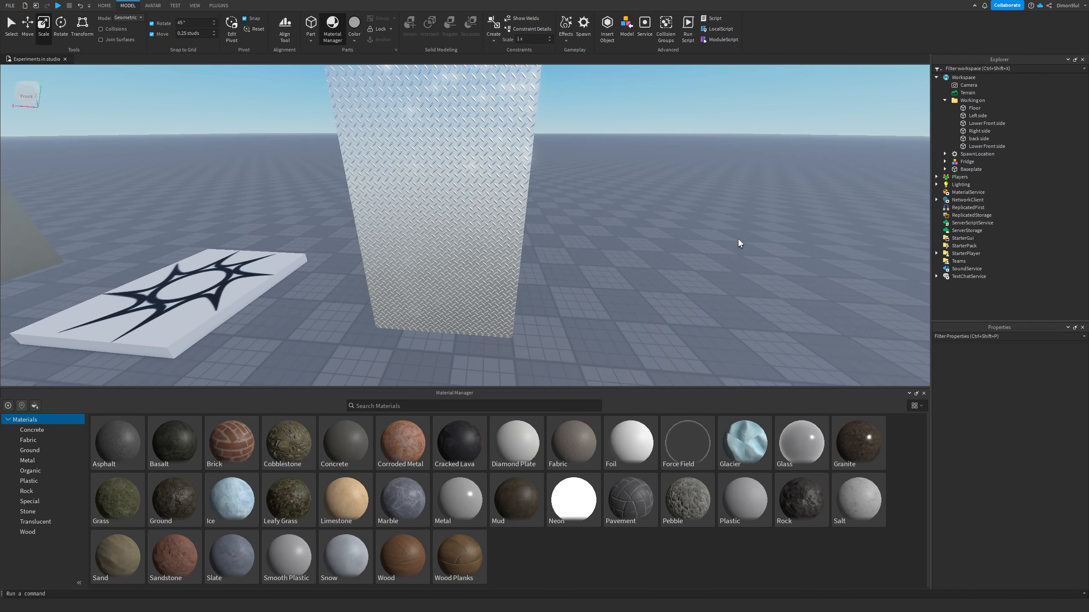
key("s")
key("d")
right_click_drag(686, 254, 685, 250)
key("w")
key("e")
key("w")
key("s")
key("w")
key("e")
key("w")
right_click_drag(636, 222, 650, 236)
Step: Duplicate the Floor part and rename the copy Top
left_click(429, 308)
key("s")
key("w")
left_click(29, 27)
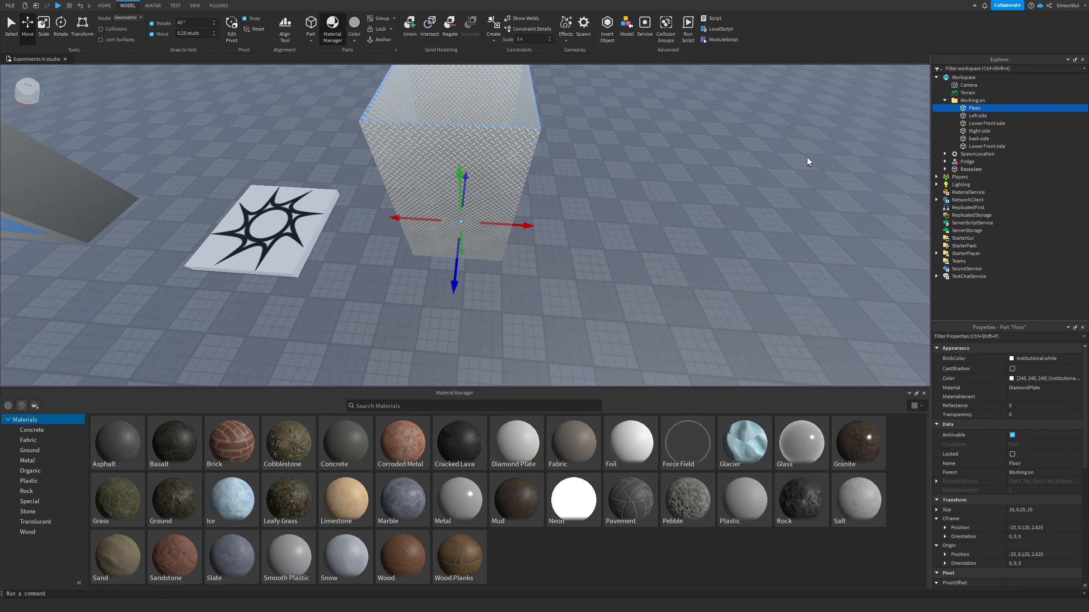
key("ctrl+d")
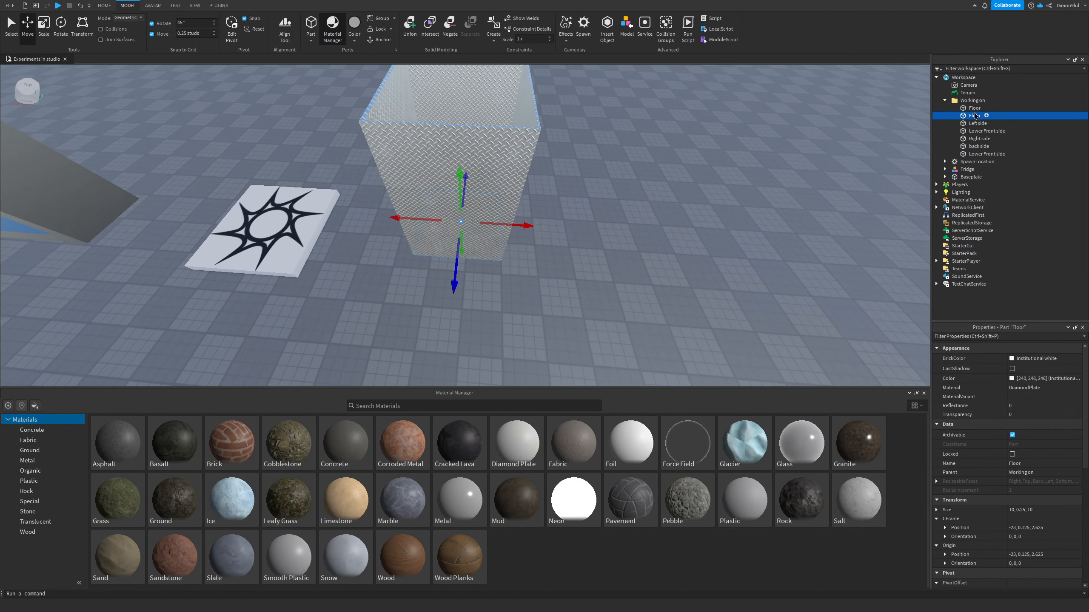
left_click(1032, 464)
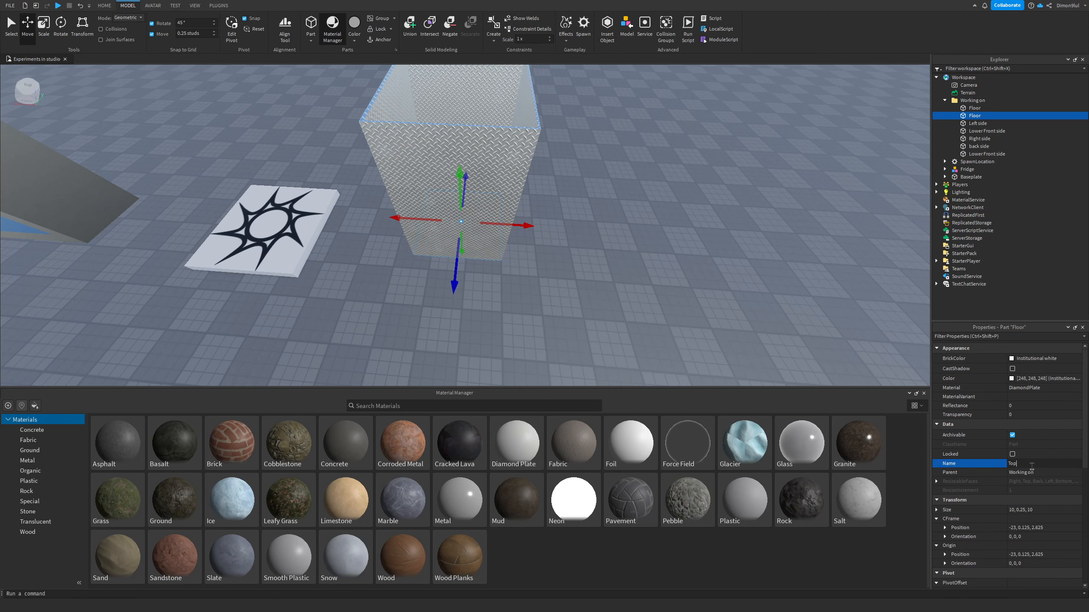
key("Return")
Step: Move the Top part up onto the top of the walls
right_click_drag(705, 315, 714, 293)
key("w")
key("e")
left_click_drag(444, 172, 430, 130)
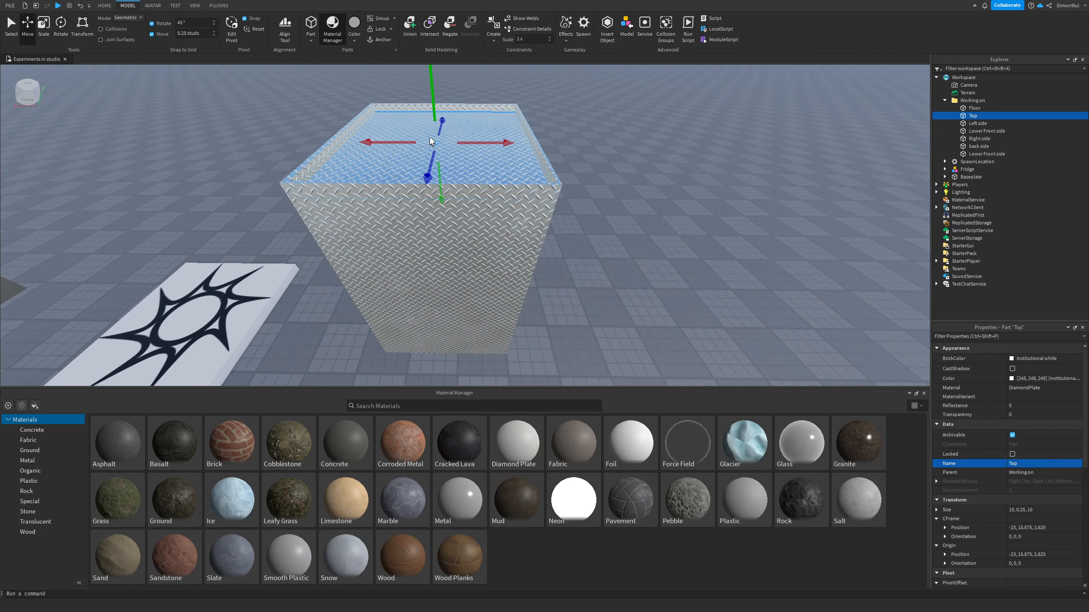
left_click_drag(438, 182, 438, 174)
scroll(651, 172, "up", 10)
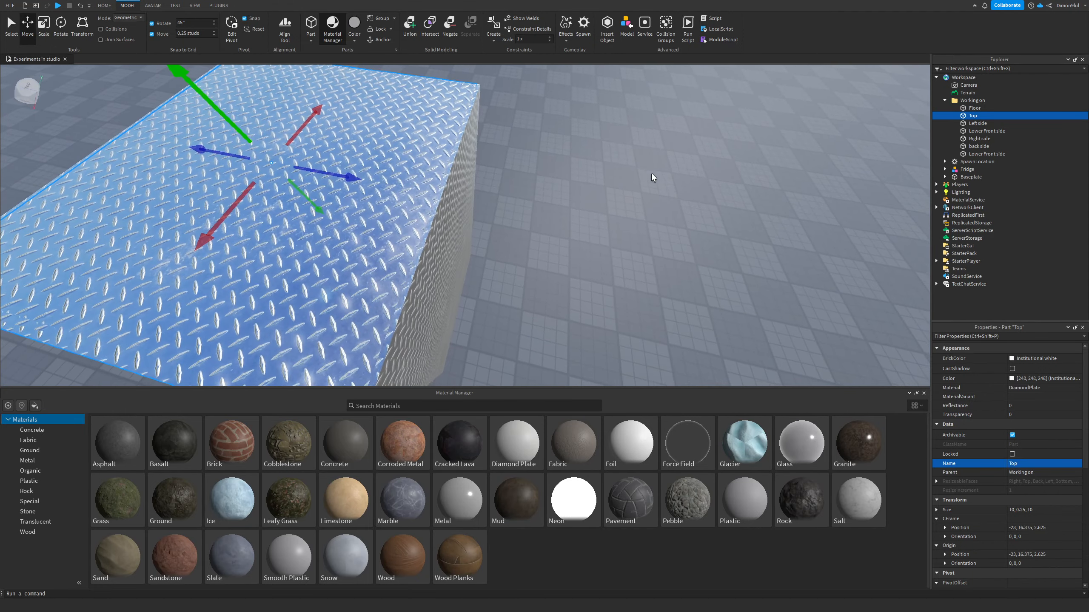
left_click_drag(226, 125, 224, 121)
right_click_drag(570, 206, 572, 206)
scroll(572, 206, "down", 5)
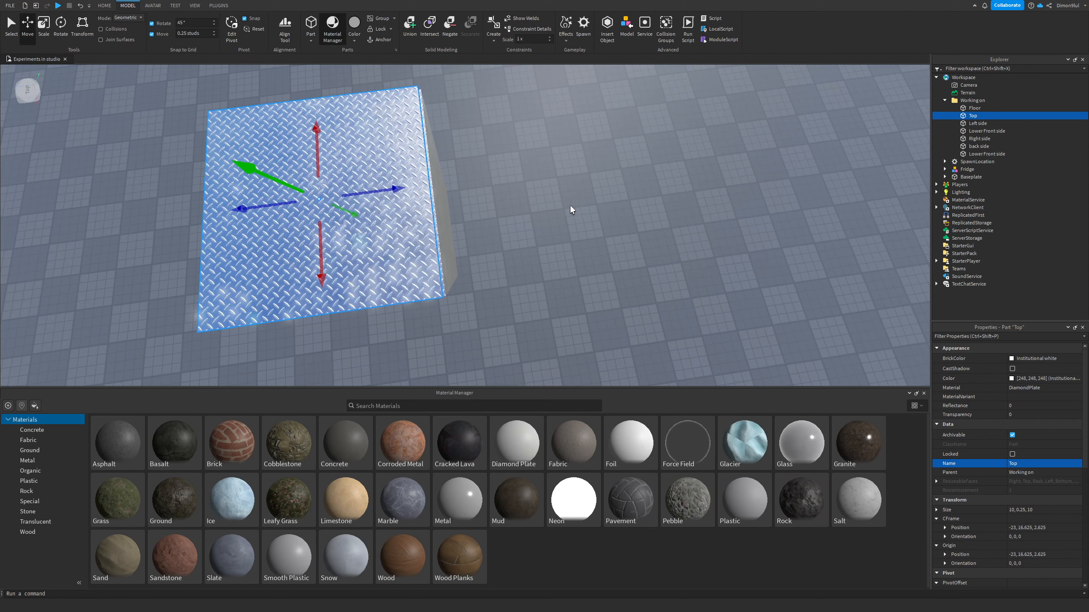
Step: Set the move increment to 0.125 studs and adjust the Top part's size to fit the box
left_click(43, 26)
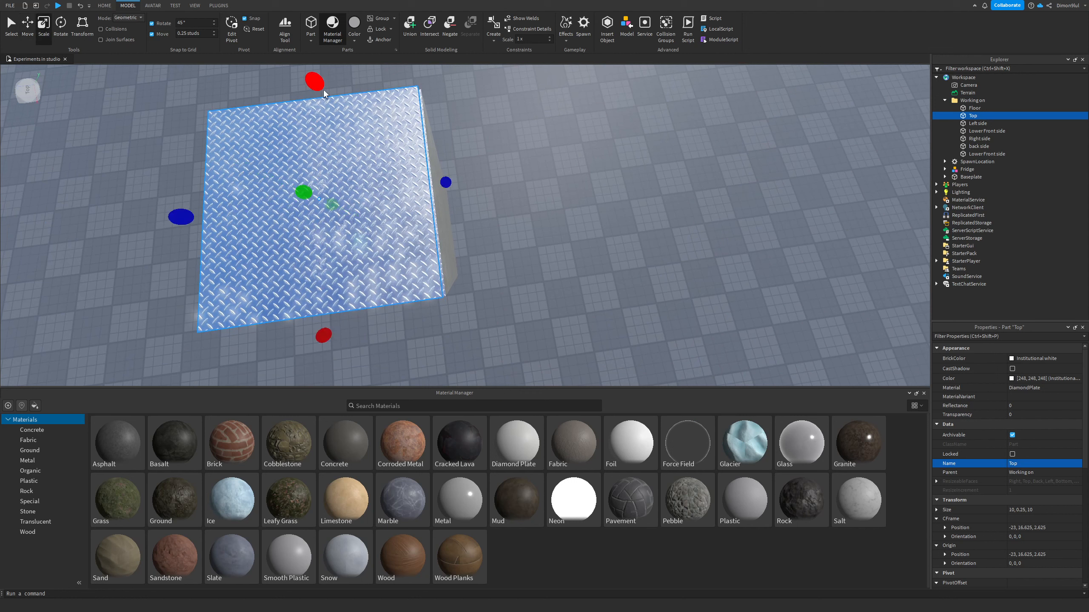
left_click(214, 34)
right_click_drag(617, 173, 617, 174)
scroll(616, 174, "up", 2)
key("a")
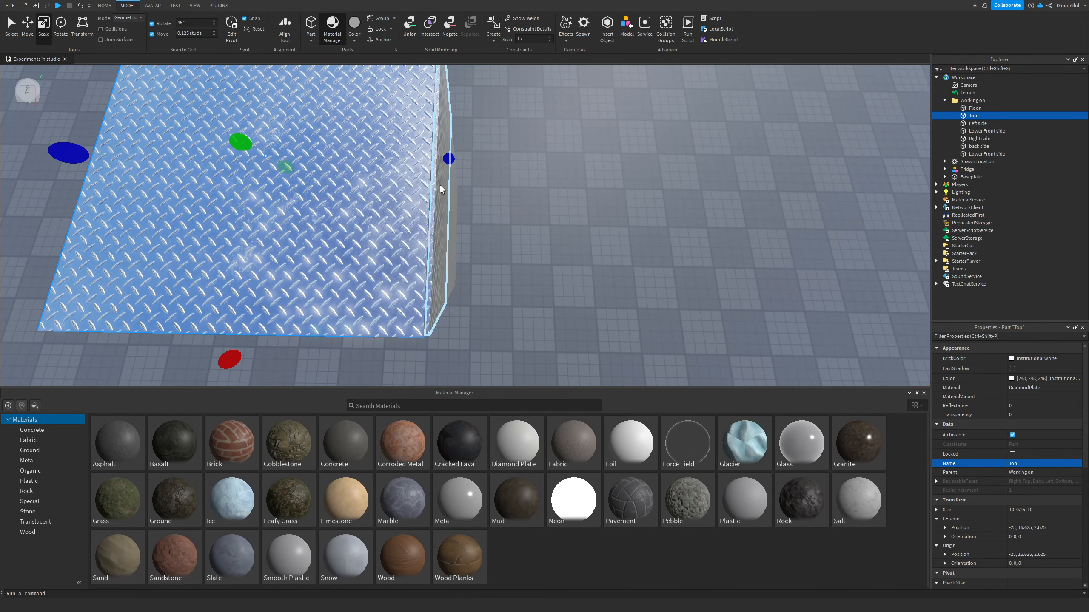
left_click_drag(447, 161, 451, 161)
key("a")
right_click_drag(551, 195, 552, 196)
left_click_drag(498, 222, 493, 226)
left_click(398, 217)
key("d")
right_click_drag(398, 218, 396, 208)
key("q")
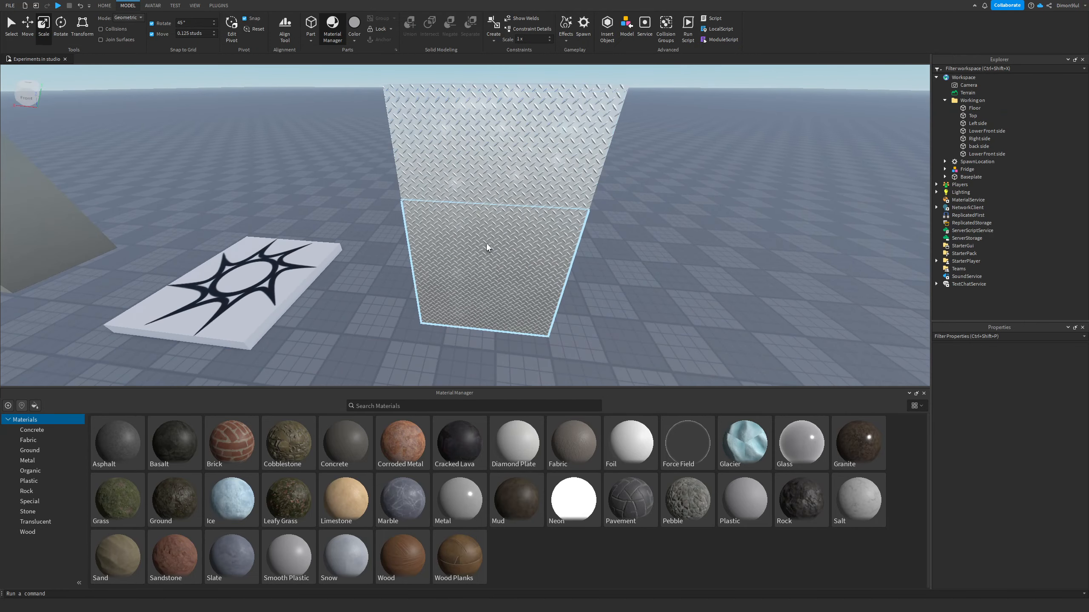
Step: Close the Material Manager and fly around the box to inspect the top and front walls
key("a")
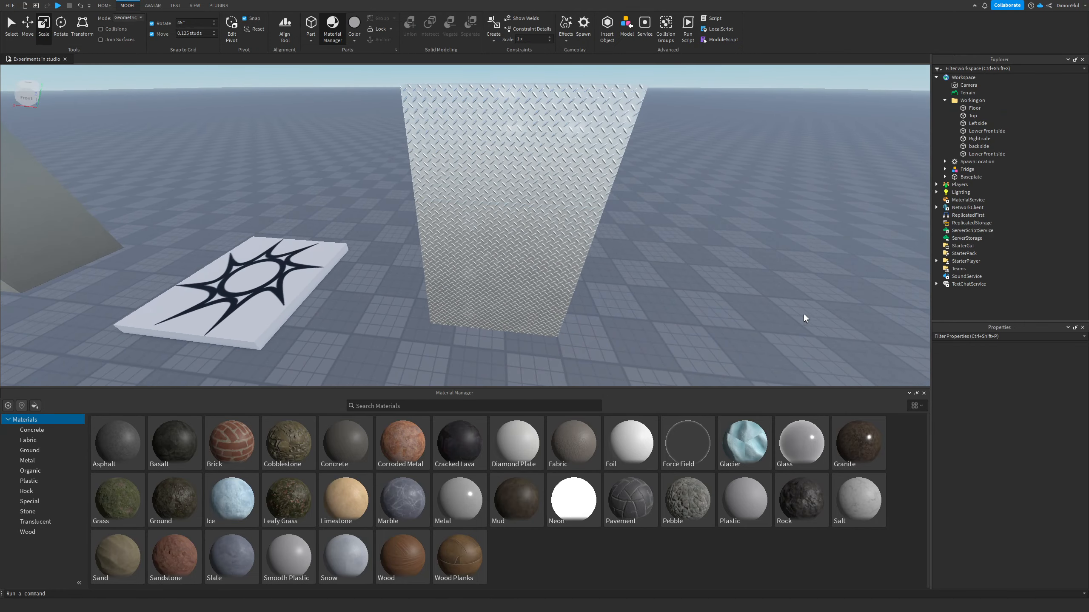
left_click(923, 393)
right_click_drag(851, 341, 851, 341)
key("s")
key("w")
key("a")
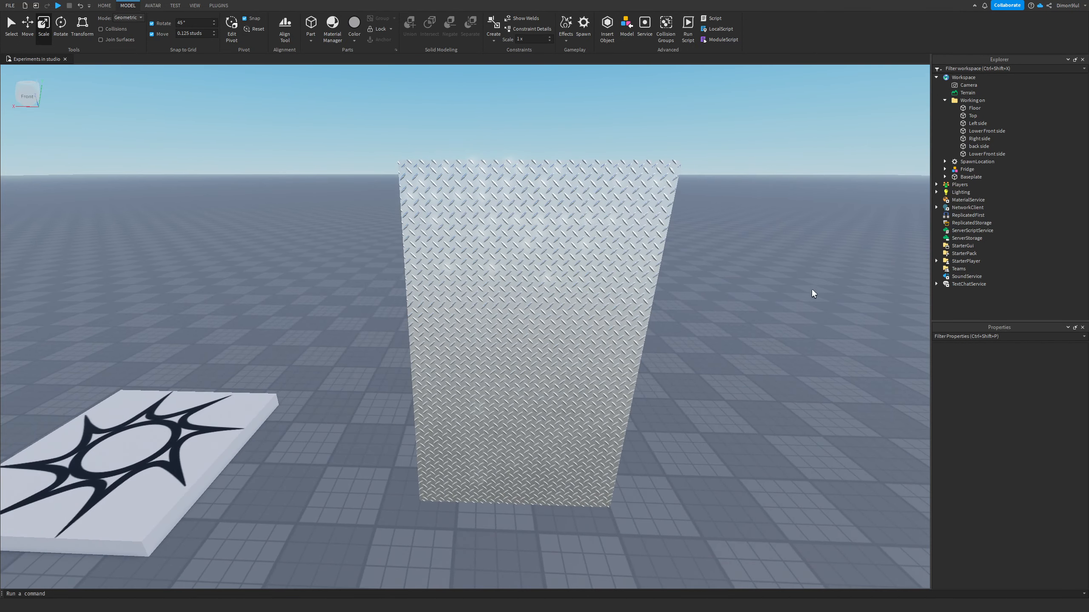
key("q")
left_click(29, 28)
key("a")
right_click_drag(223, 212, 223, 212)
right_click_drag(625, 206, 625, 206)
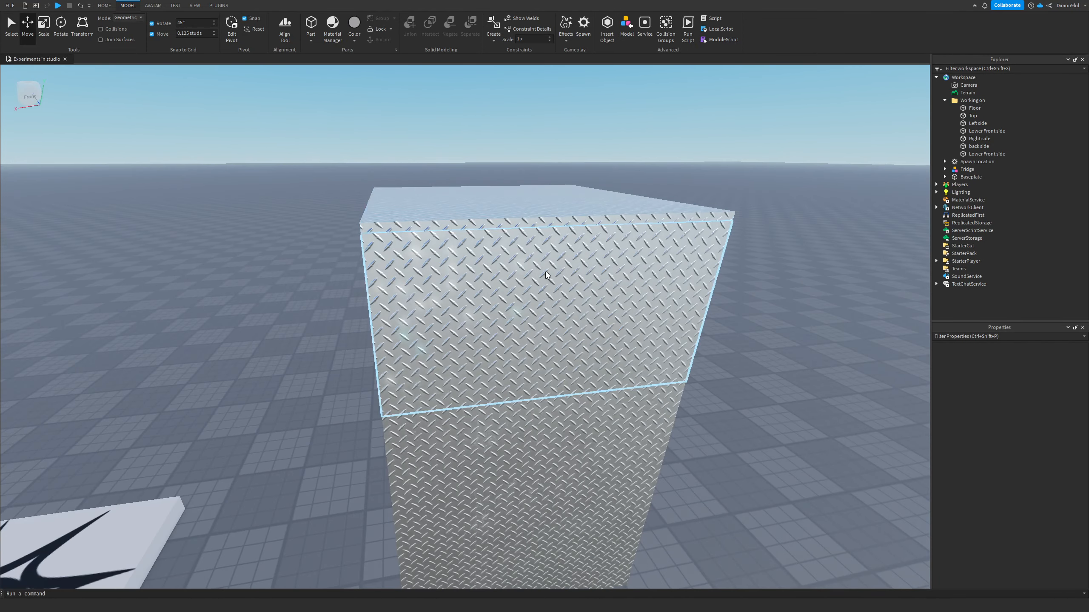
key("d")
right_click_drag(670, 306, 668, 306)
key("s")
key("w")
key("s")
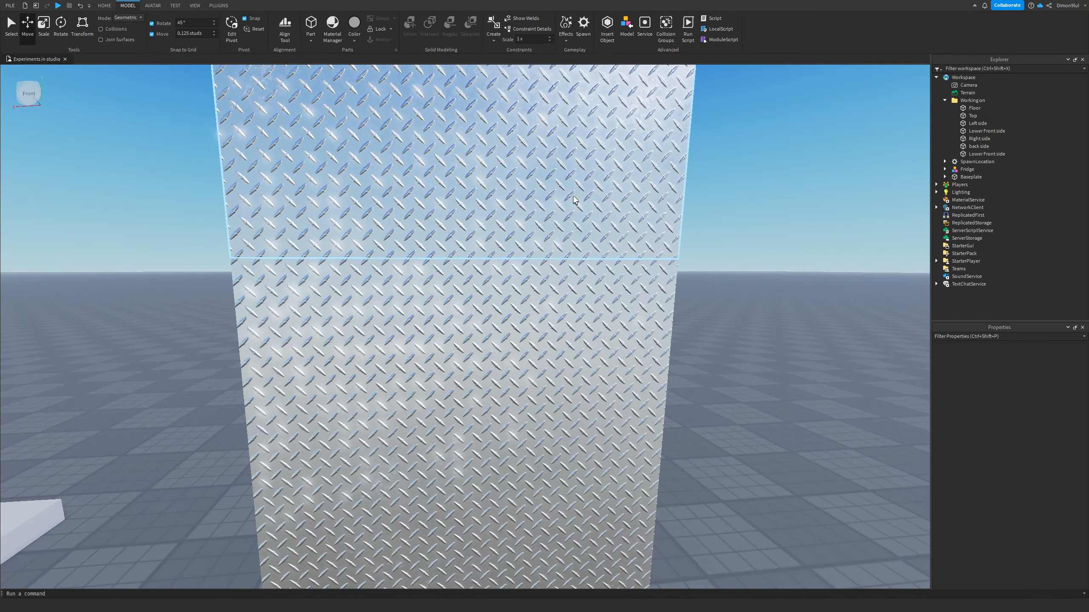
key("e")
key("s")
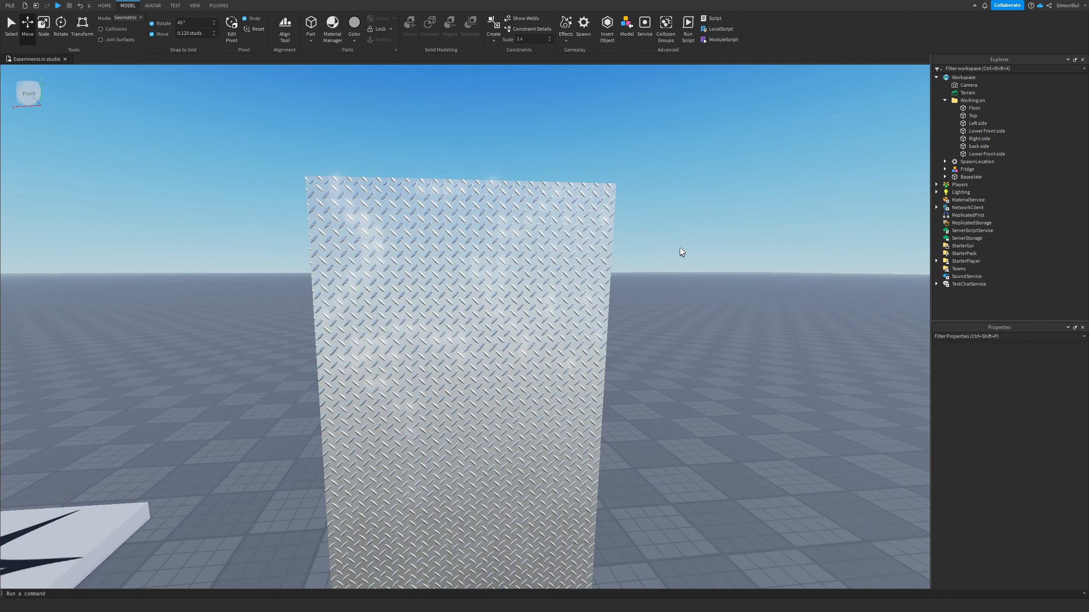
scroll(679, 247, "up", 3)
scroll(769, 162, "down", 3)
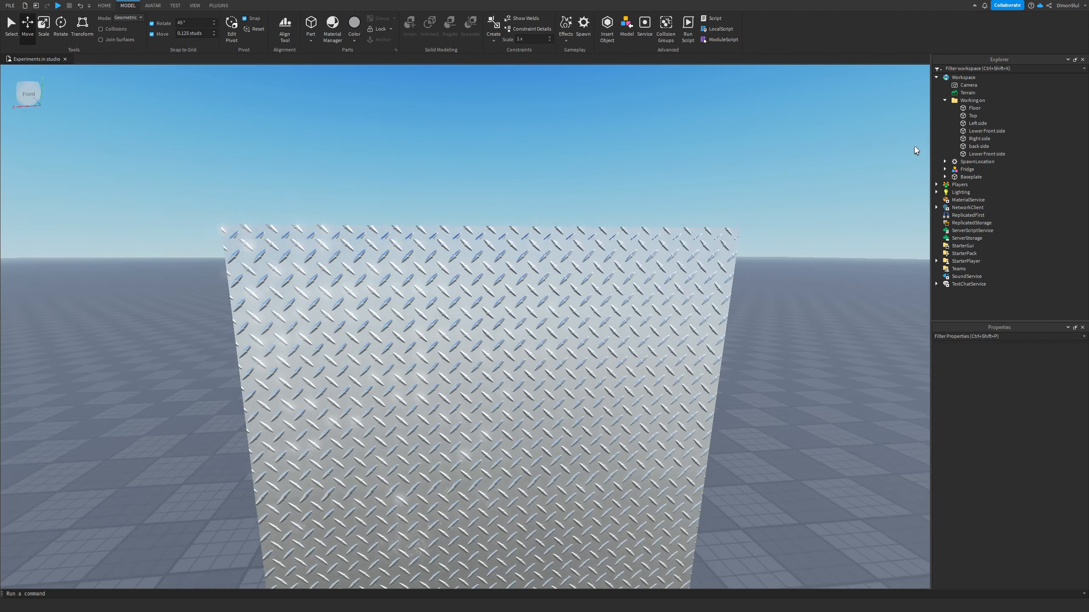
key("d")
Step: Insert a new folder into the Working on folder and name it Holder 1
left_click(991, 100)
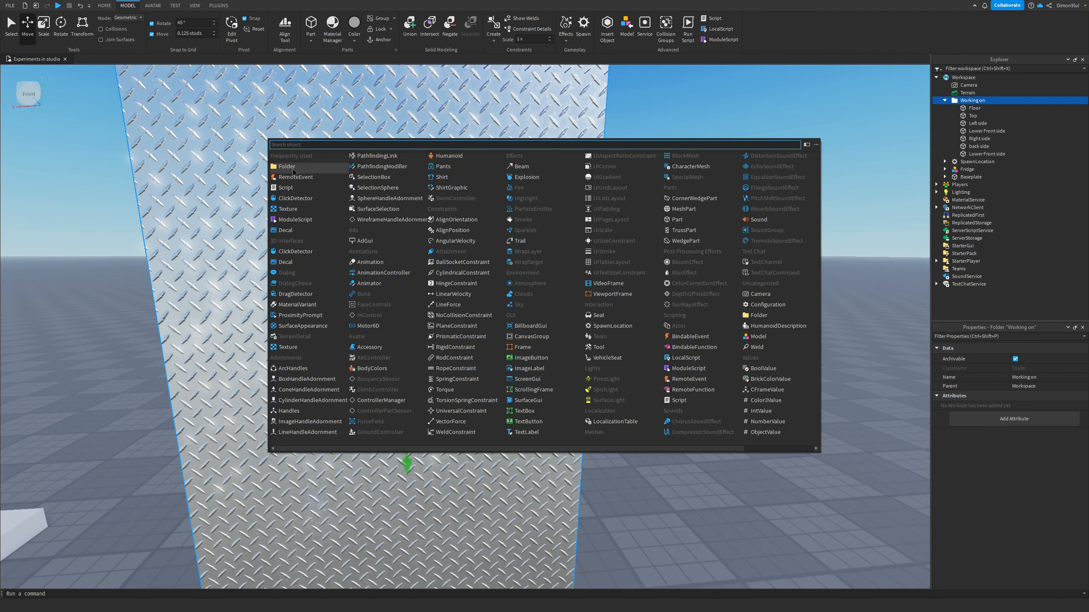
left_click(292, 167)
left_click(975, 108)
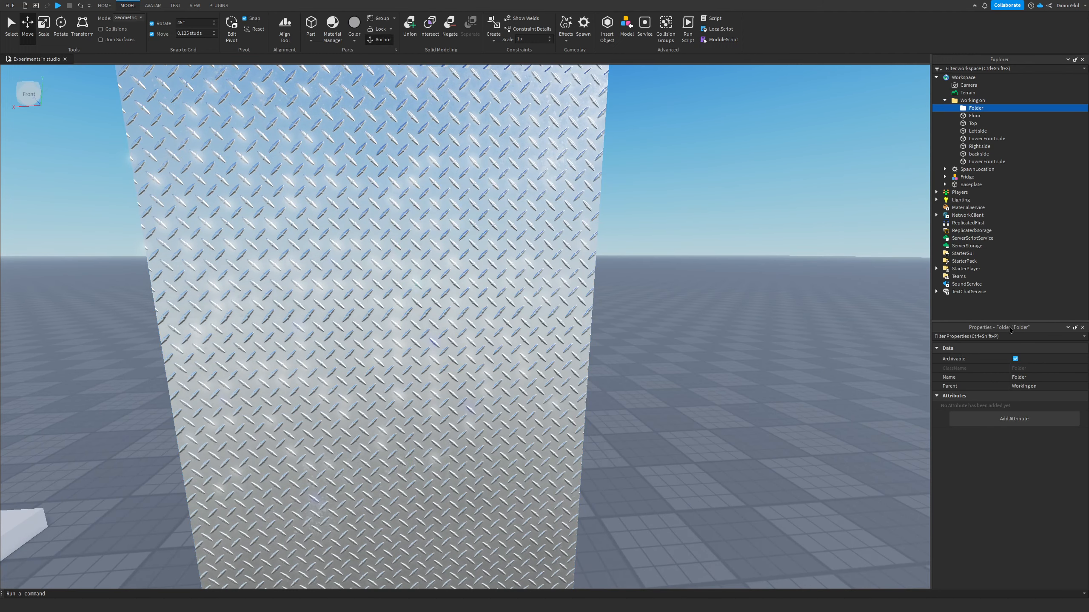
left_click(1036, 378)
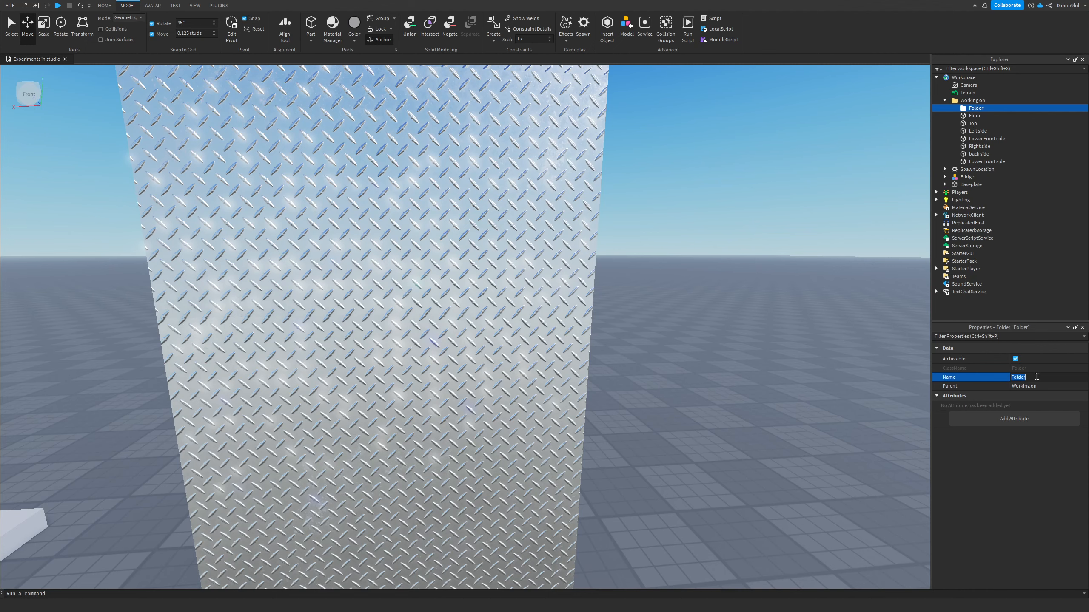
type("Holder 1")
key("Return")
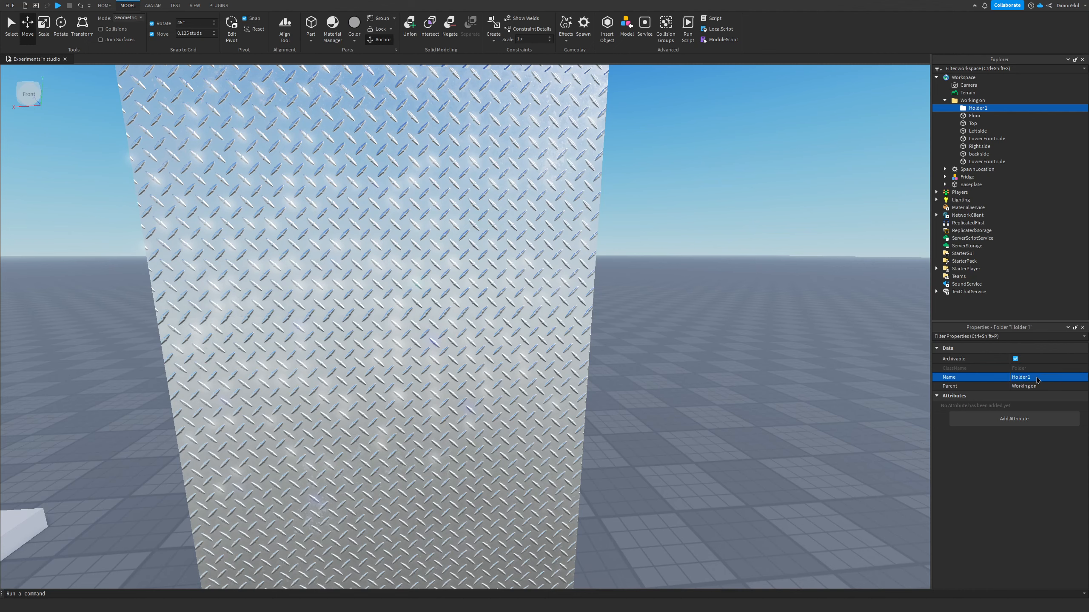
Step: Insert a Part into the Holder 1 folder and move it against the front wall
scroll(851, 310, "down", 5)
left_click(992, 108)
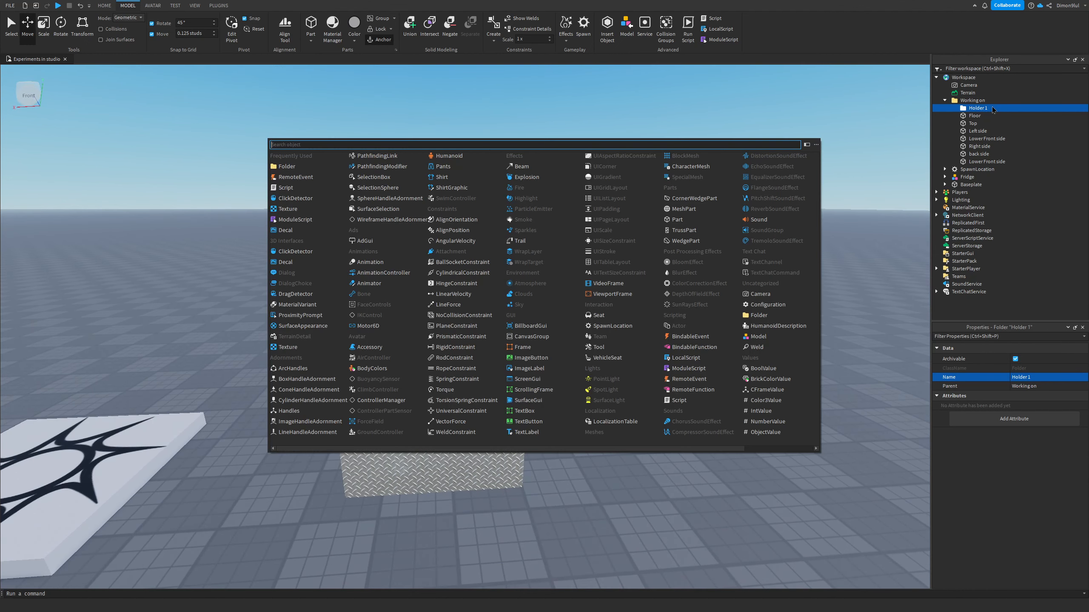
type("pa")
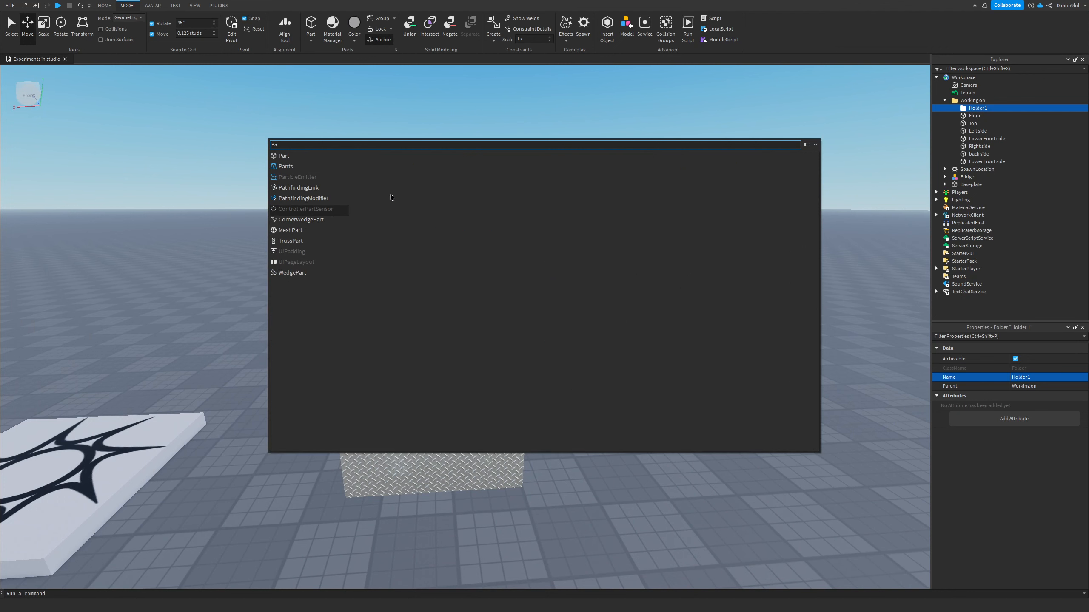
left_click(308, 158)
left_click(493, 163)
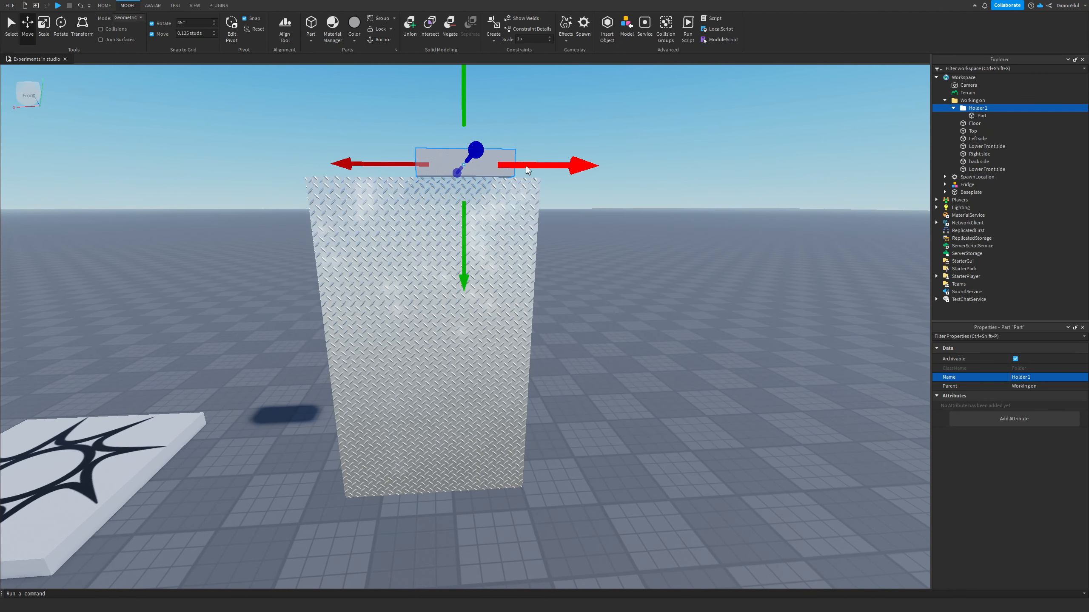
key("ctrl+1")
left_click_drag(471, 165, 483, 207)
key("w")
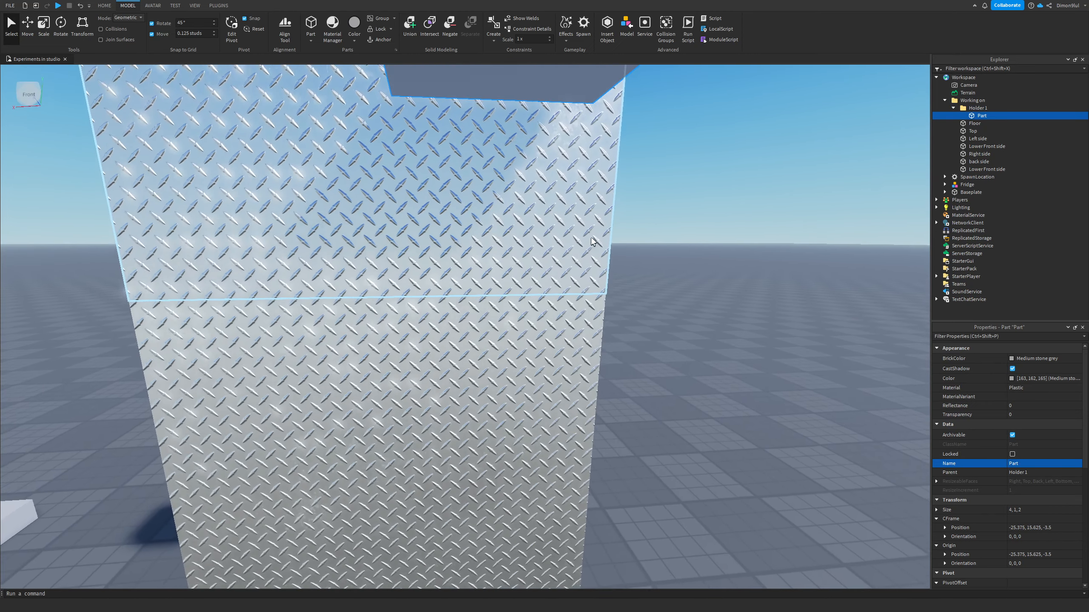
key("e")
right_click_drag(616, 247, 617, 241)
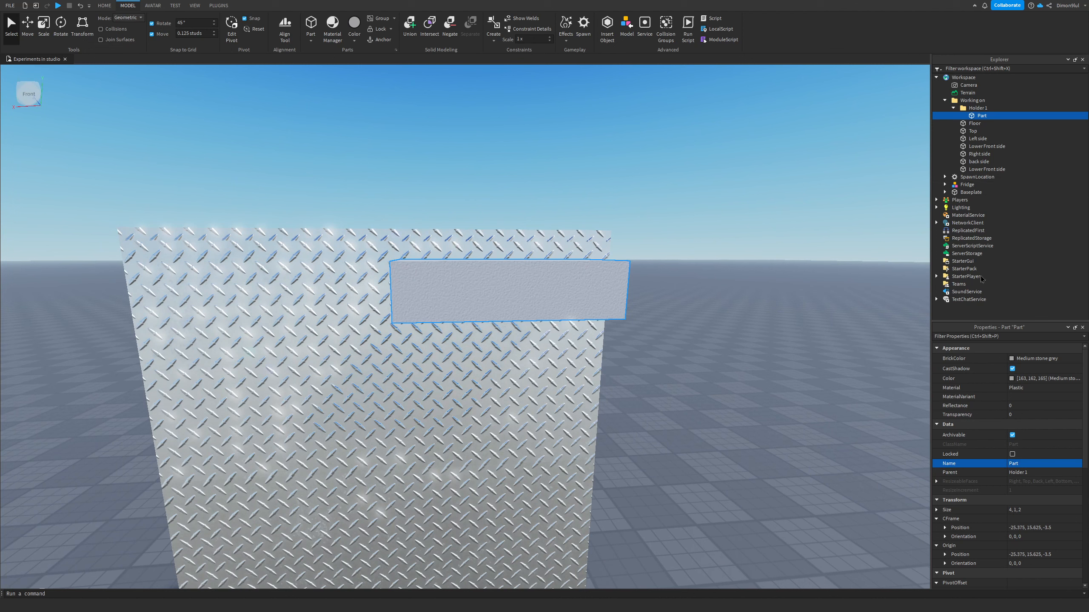
Step: Change the part's shape to Cylinder and rotate it so it sticks out from the wall
scroll(1050, 471, "down", 5)
left_click(1037, 504)
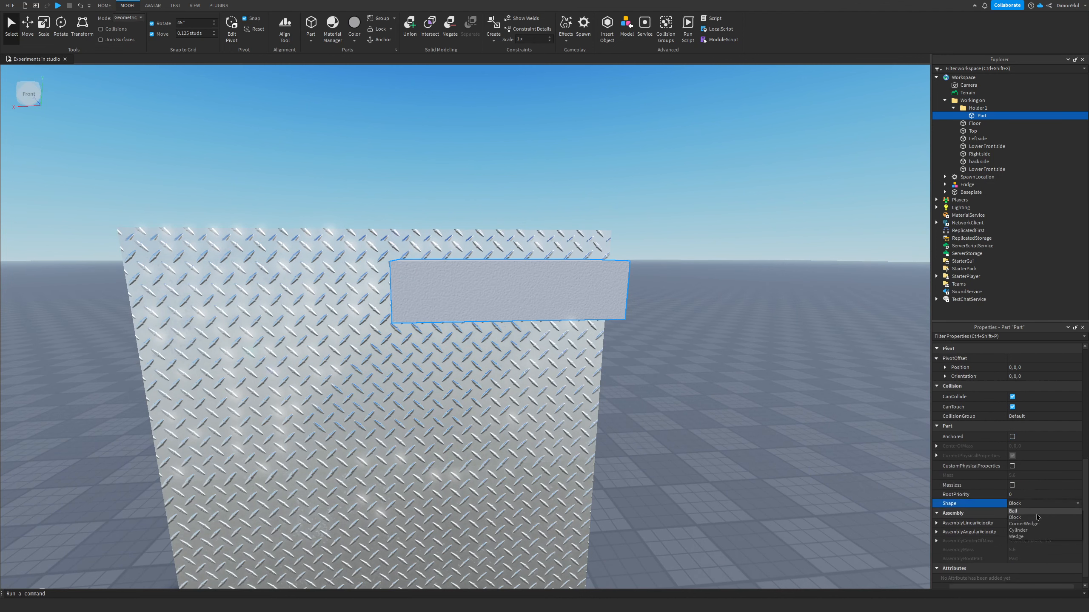
left_click(1032, 530)
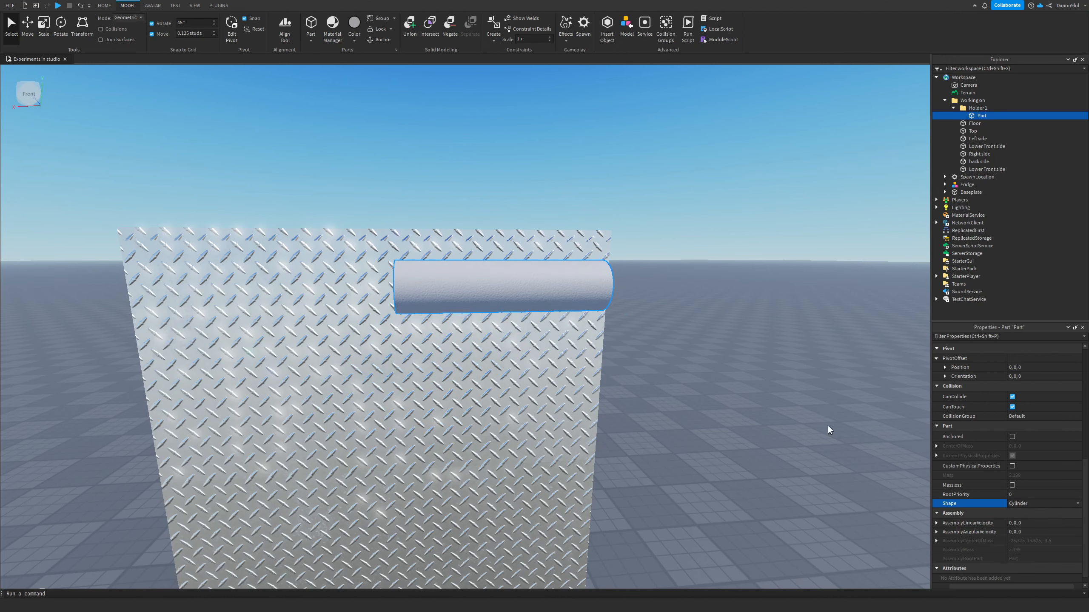
left_click(60, 29)
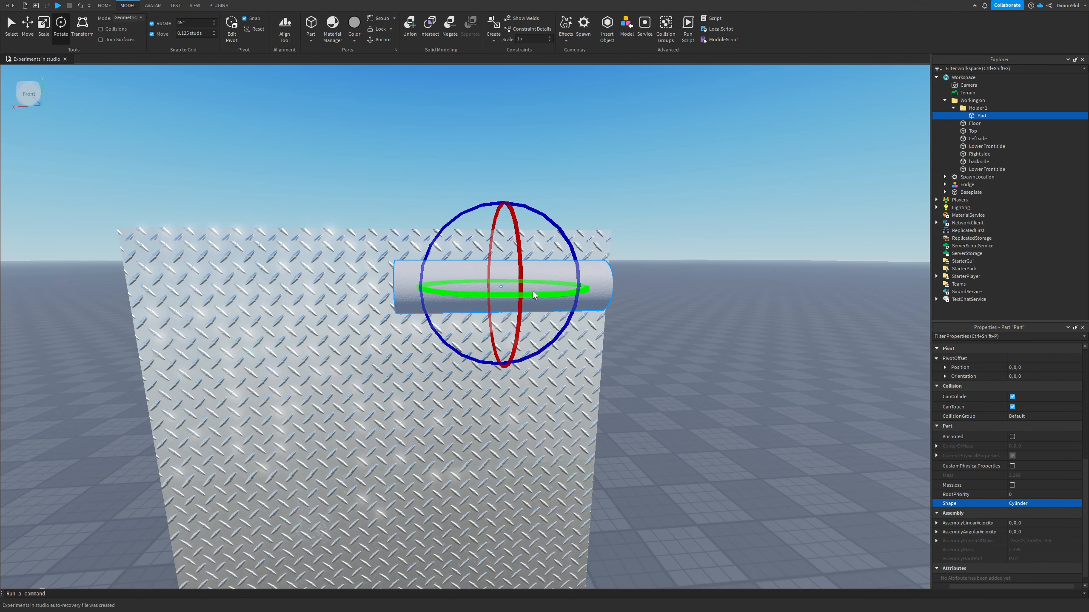
left_click_drag(536, 292, 438, 285)
right_click_drag(30, 93, 128, 107)
key("a")
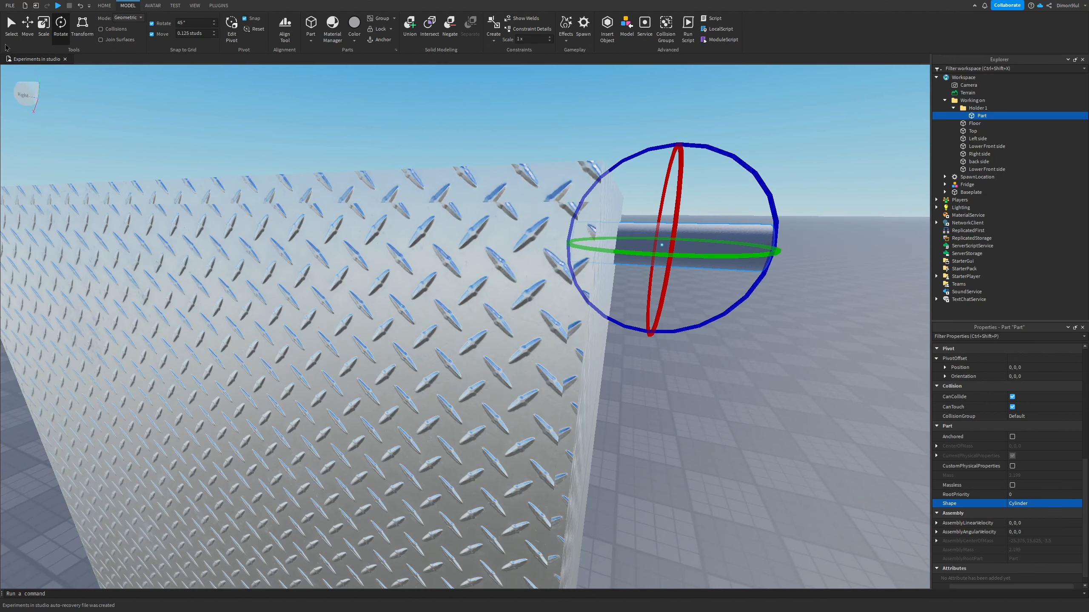
left_click(11, 29)
key("d")
left_click_drag(272, 238, 309, 239)
right_click_drag(509, 278, 508, 278)
key("d")
scroll(1043, 448, "up", 5)
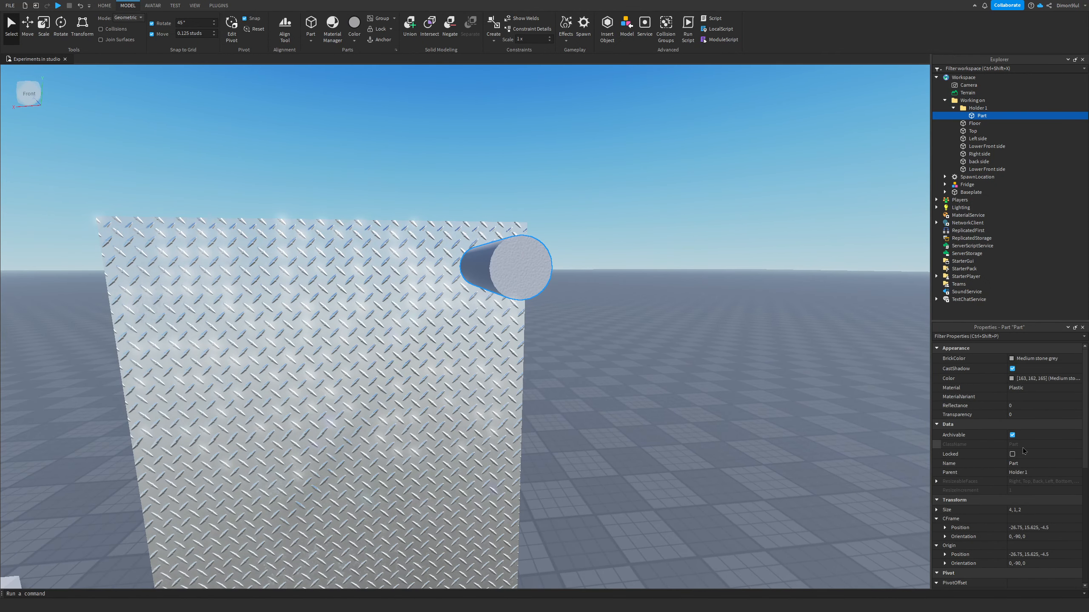
Step: Set the cylinder's material to Metal and its BrickColor to Black
left_click(1041, 388)
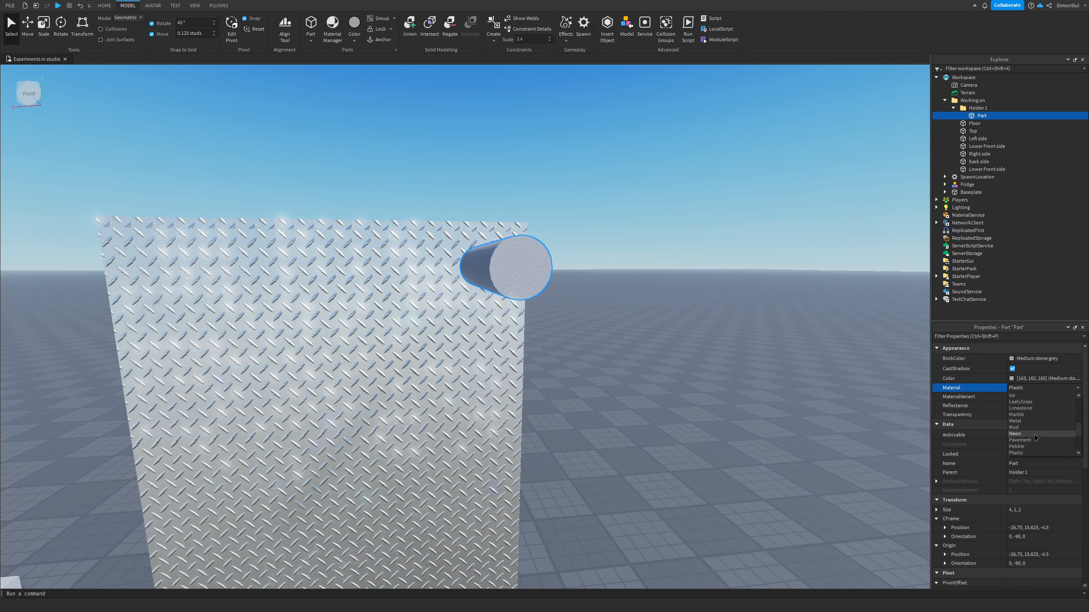
left_click(1030, 421)
left_click(1012, 358)
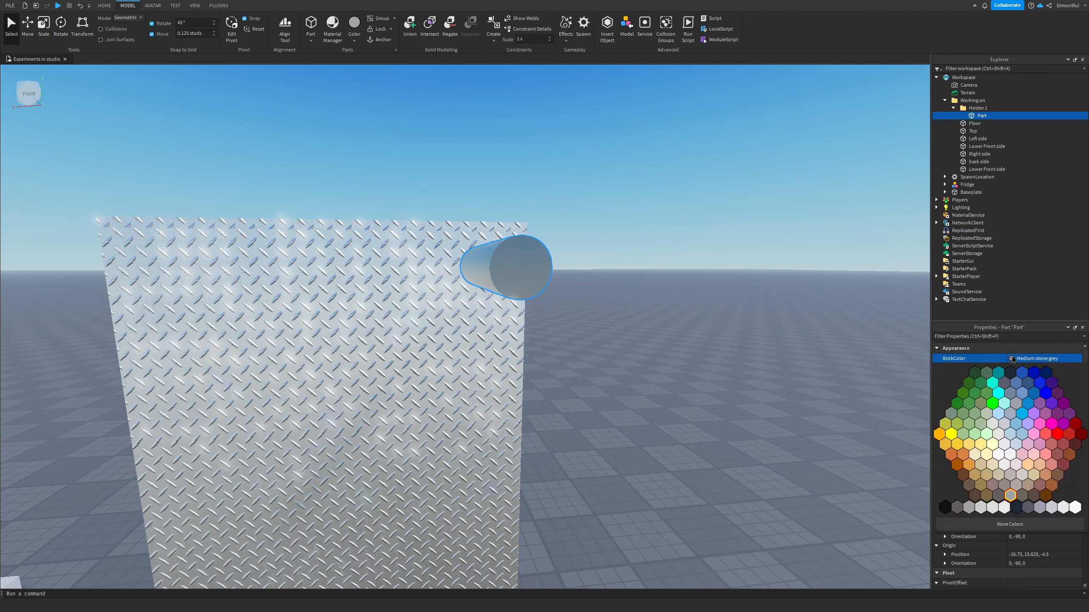
left_click(1010, 372)
Step: Shorten the cylinder's length to about 1.9 studs
key("a")
mouse_move(717, 367)
right_mouse_down()
mouse_move(745, 364)
mouse_move(717, 367)
right_mouse_up()
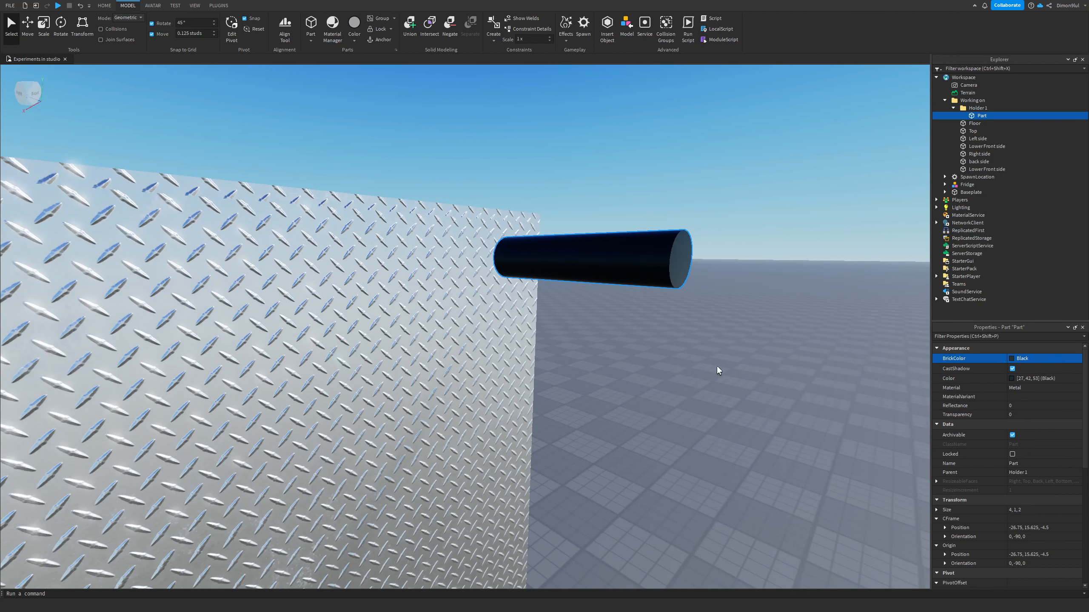
left_click(42, 30)
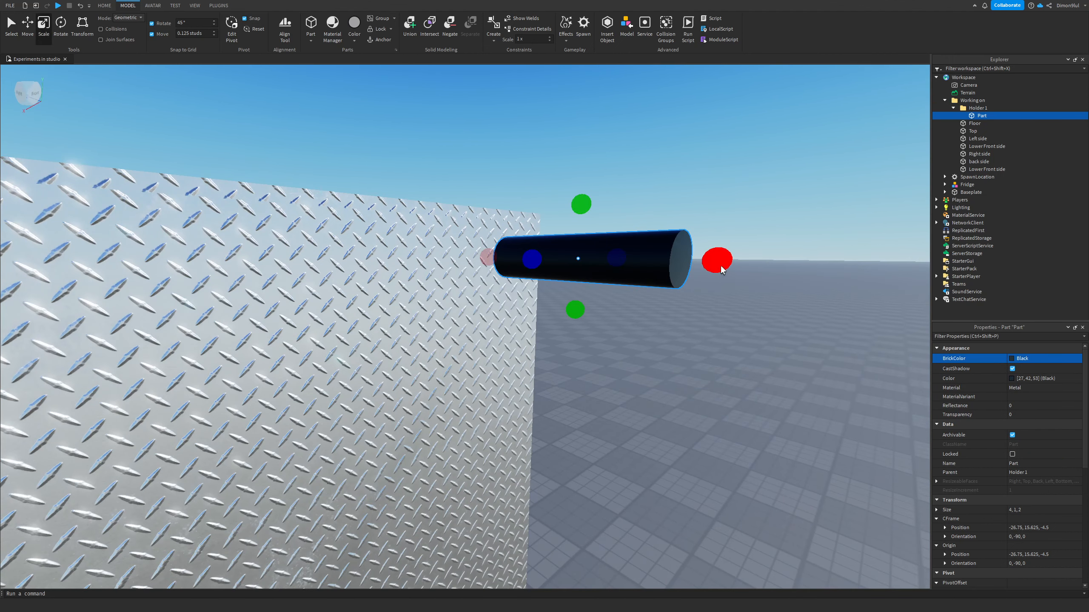
left_click_drag(719, 260, 599, 259)
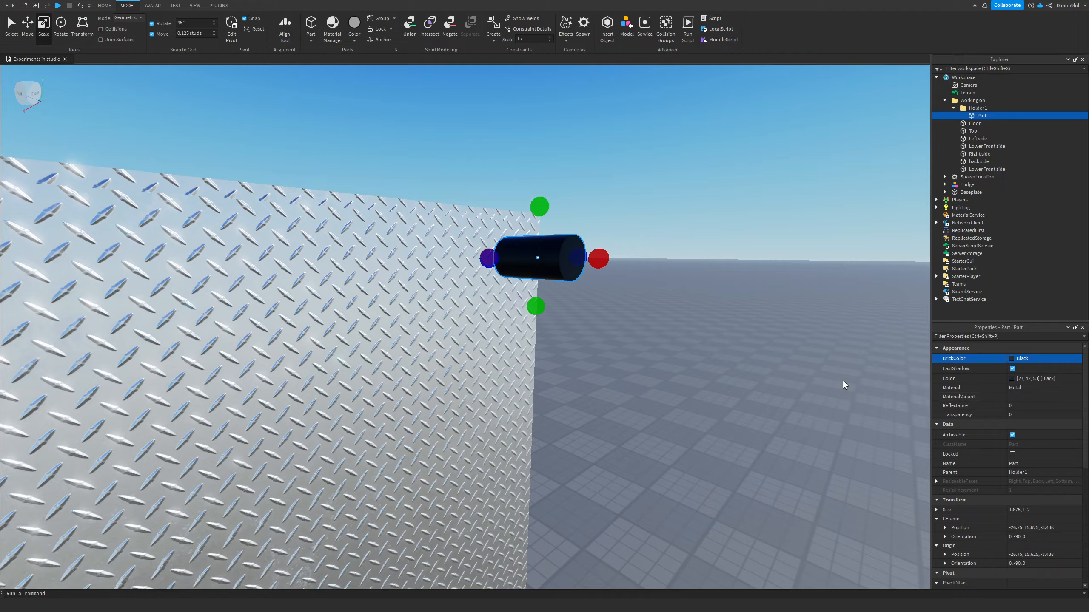
key("d")
right_click_drag(842, 381, 842, 381)
key("a")
key("d")
left_click(28, 23)
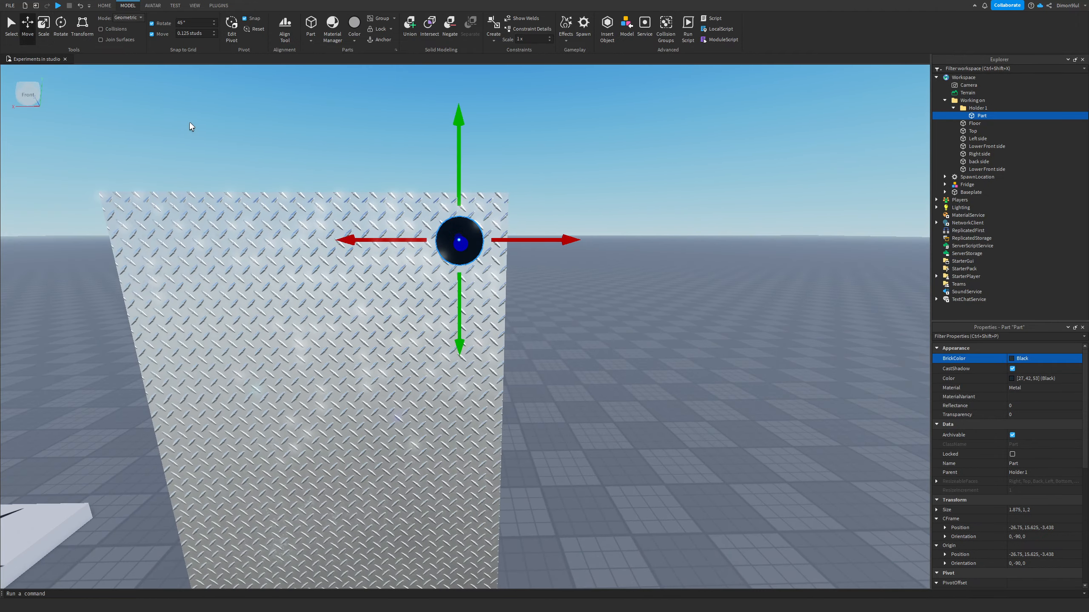